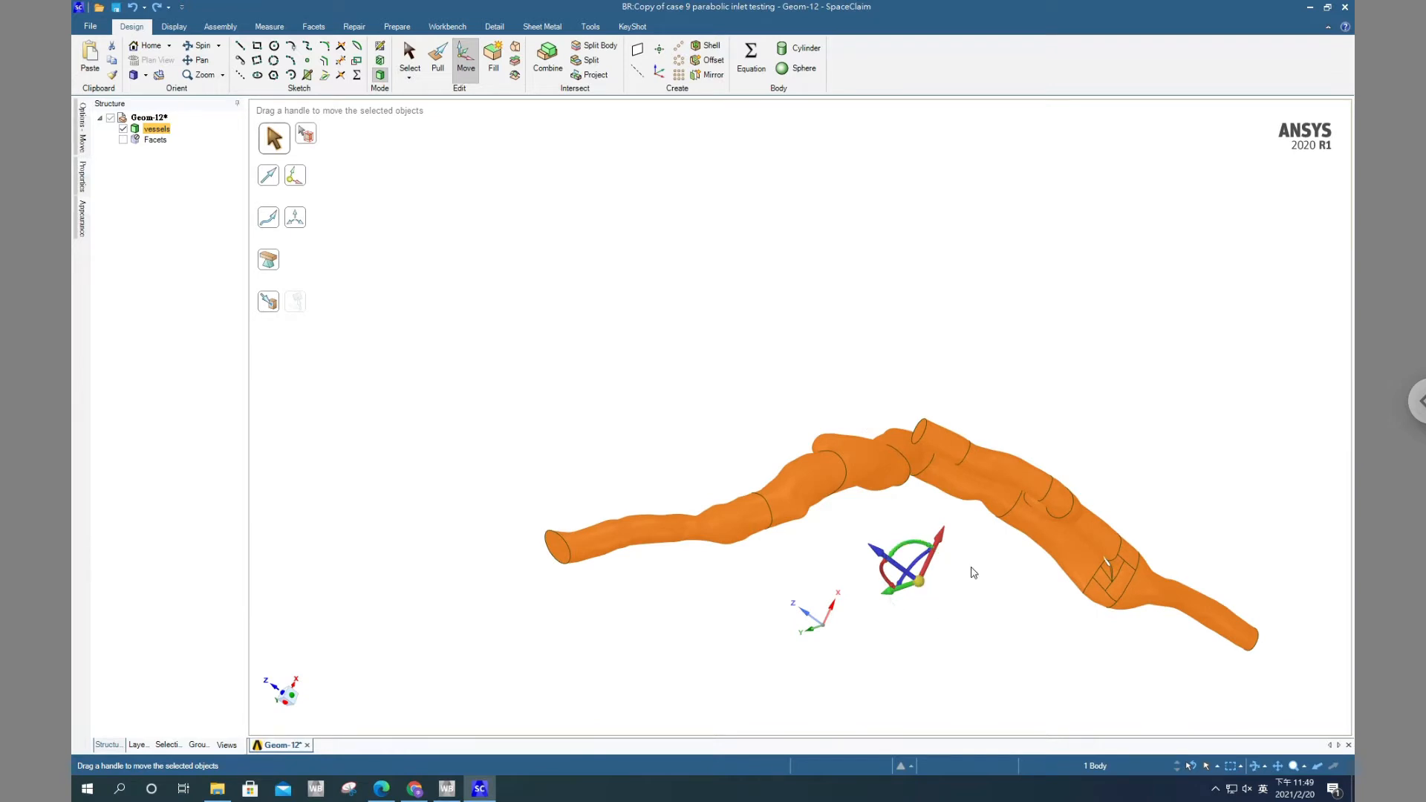
# Select the vessels body and place its Move handle on the circular end face of the cylindrical inlet branch
pyautogui.scroll(4, 974, 573)
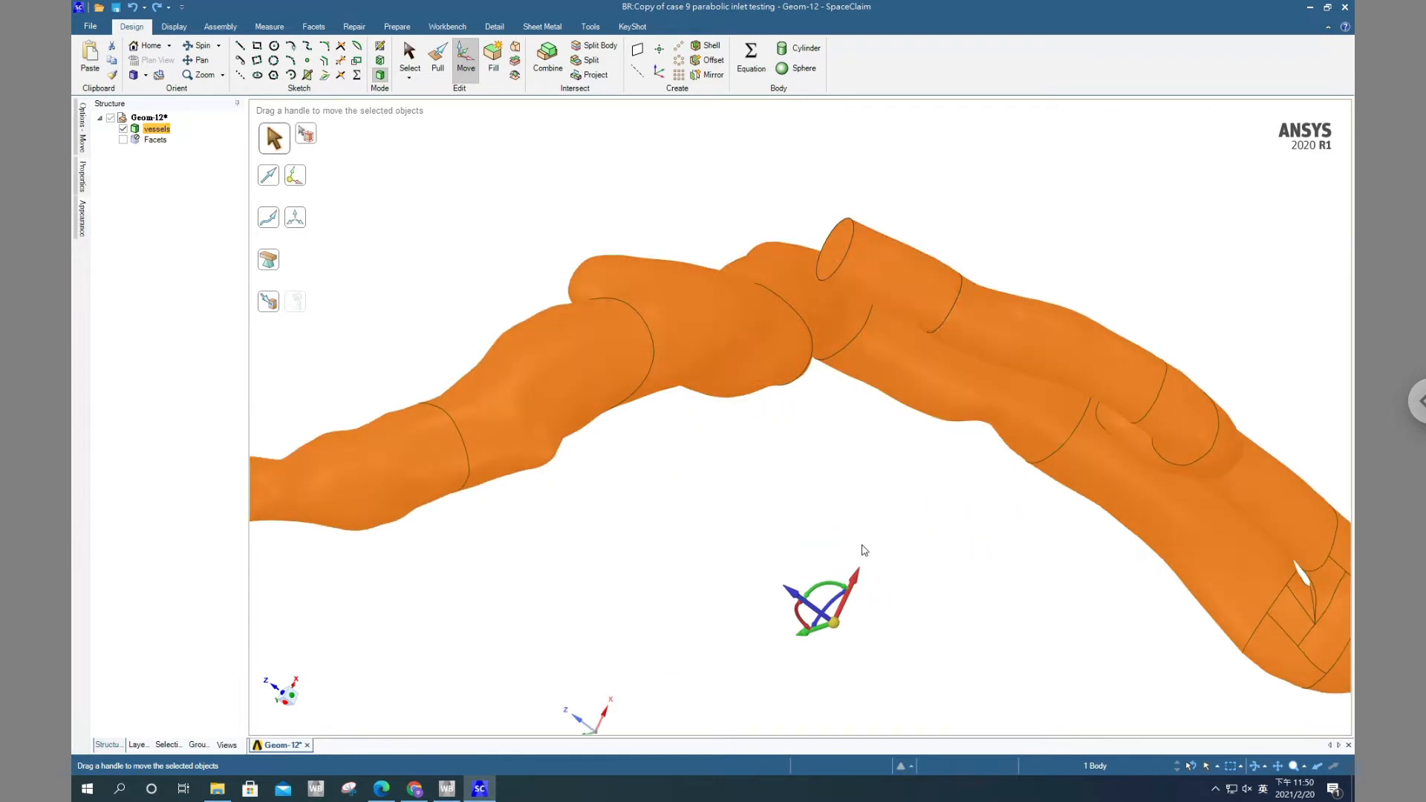
pyautogui.click(156, 129)
pyautogui.moveTo(837, 629); pyautogui.dragTo(844, 260)
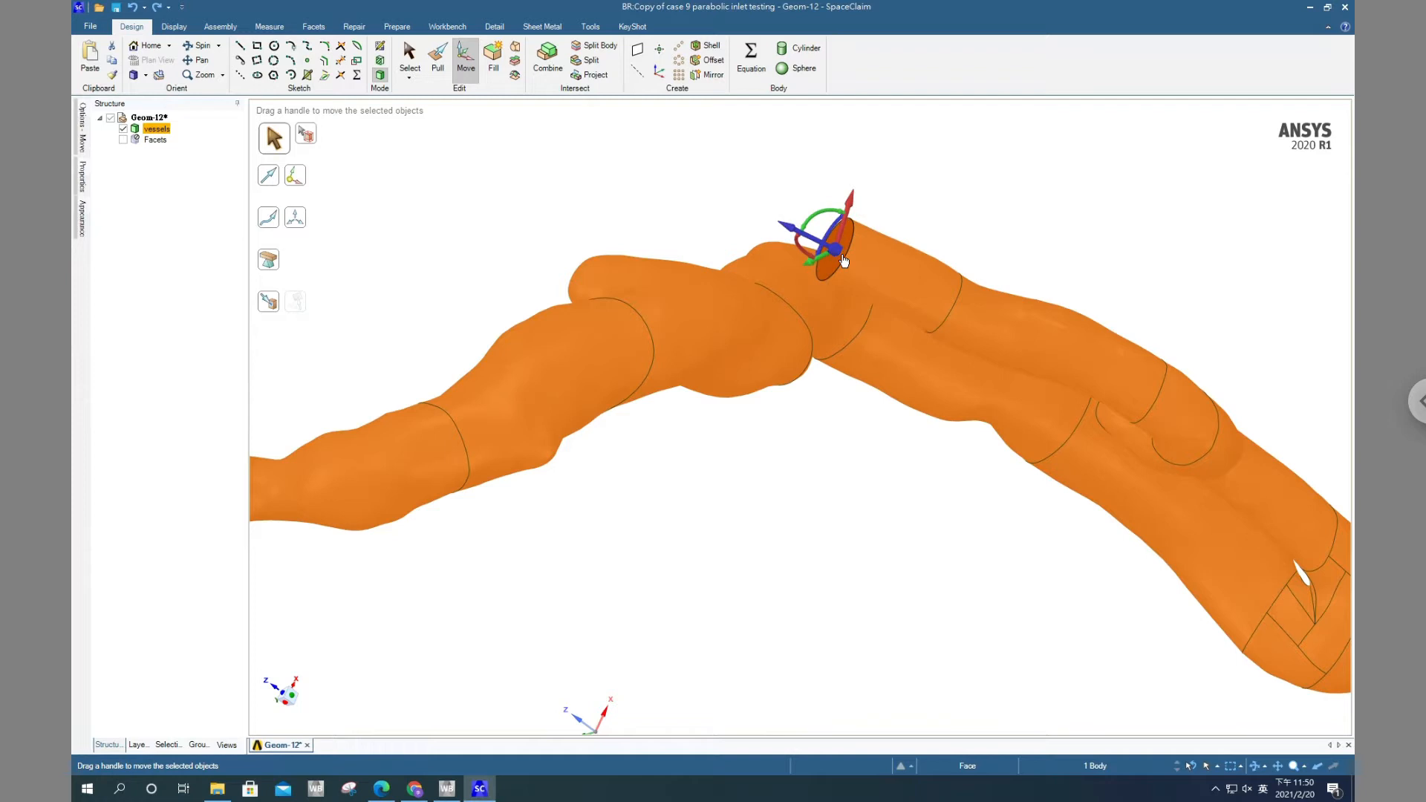
pyautogui.scroll(5, 832, 223)
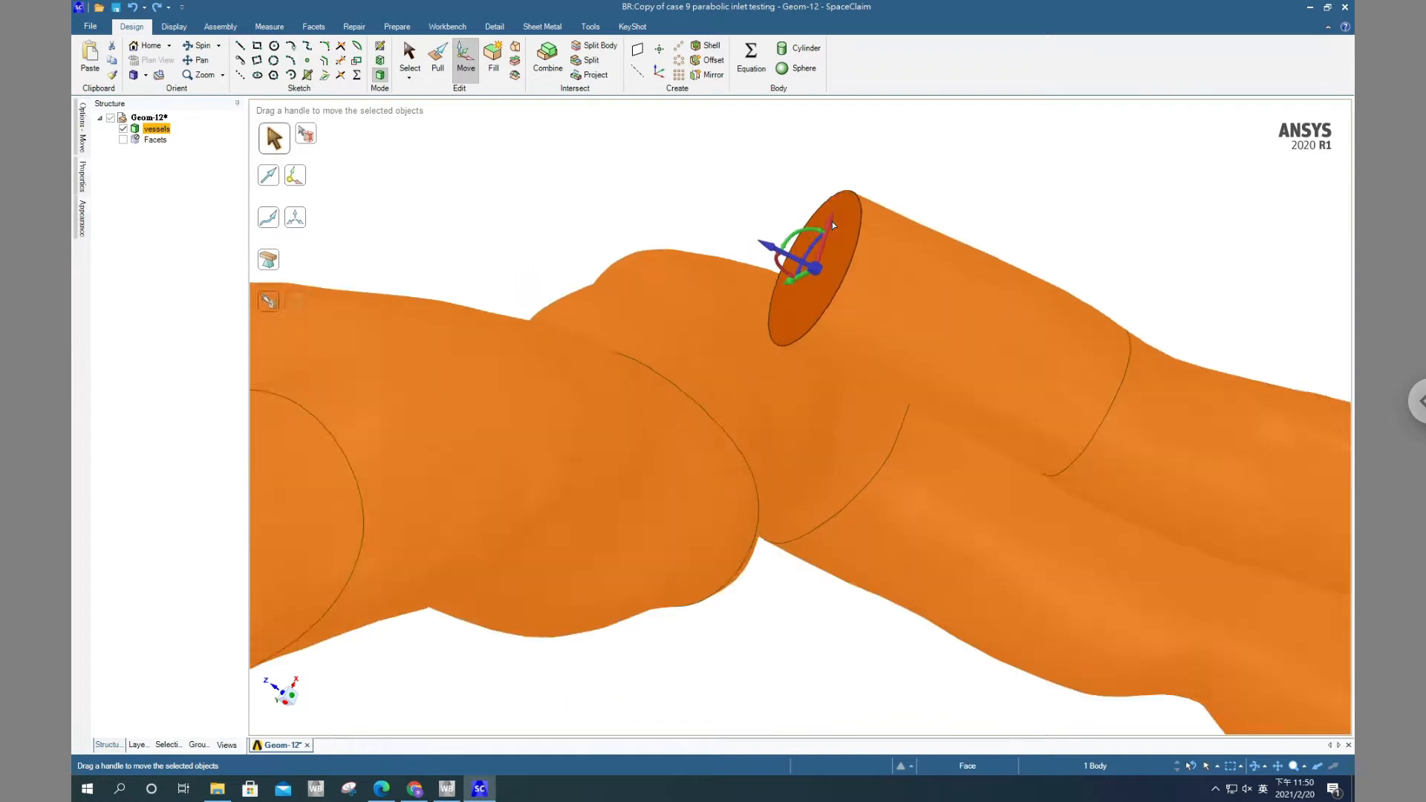
pyautogui.moveTo(872, 250); pyautogui.dragTo(705, 213, button='middle')
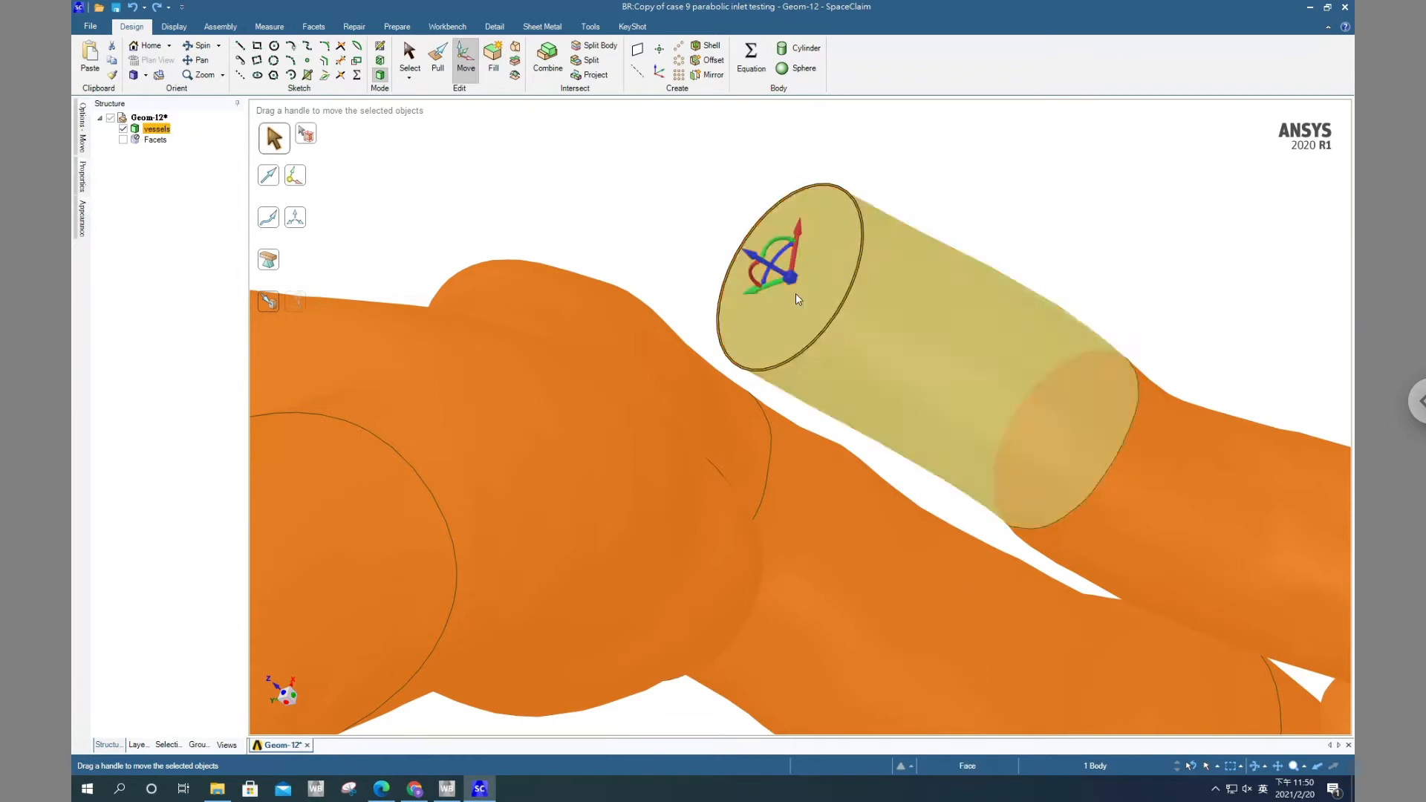
pyautogui.scroll(5, 850, 289)
pyautogui.scroll(-10, 836, 305)
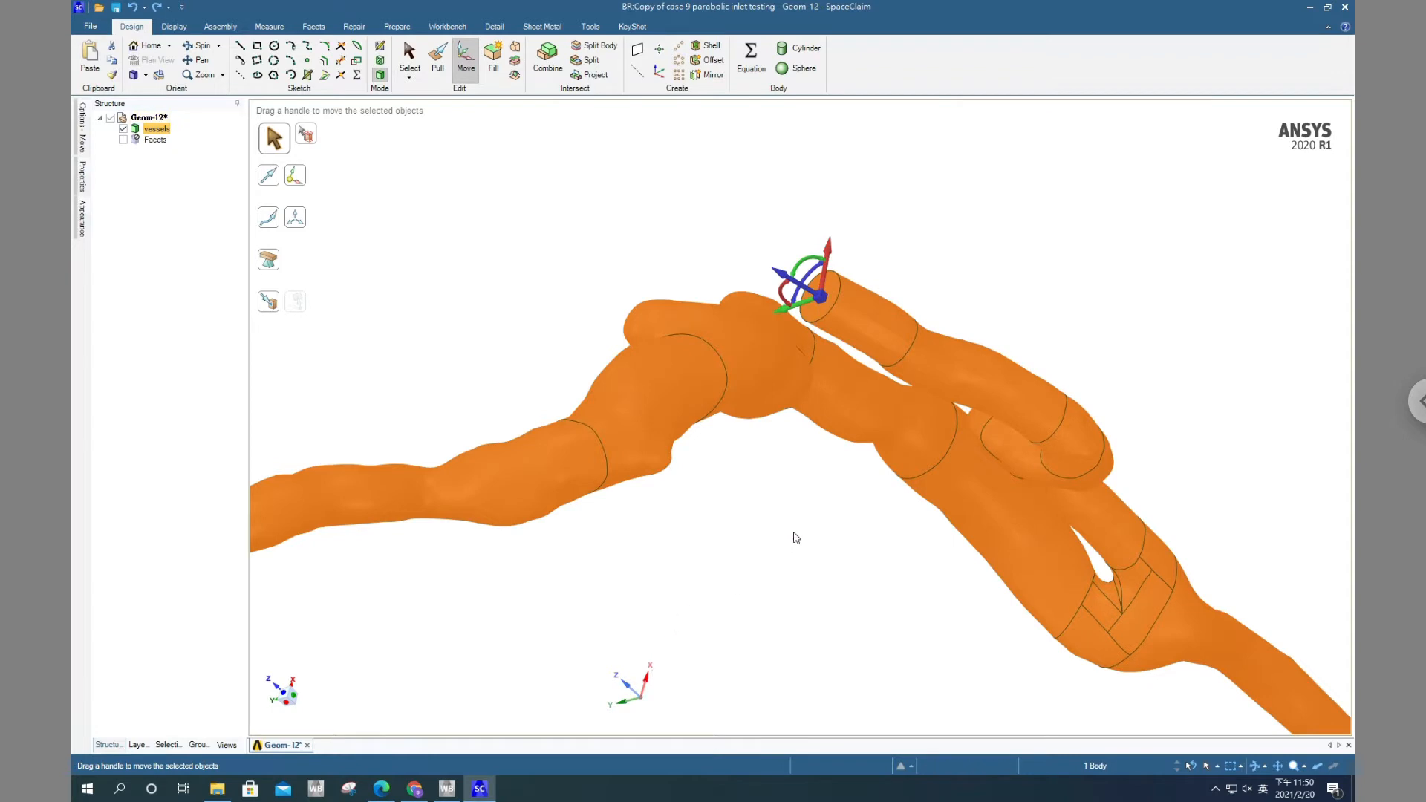
# Move the vessels body along the handle's red X axis with Up To, using the world coordinate system axis as the reference
pyautogui.click(828, 250)
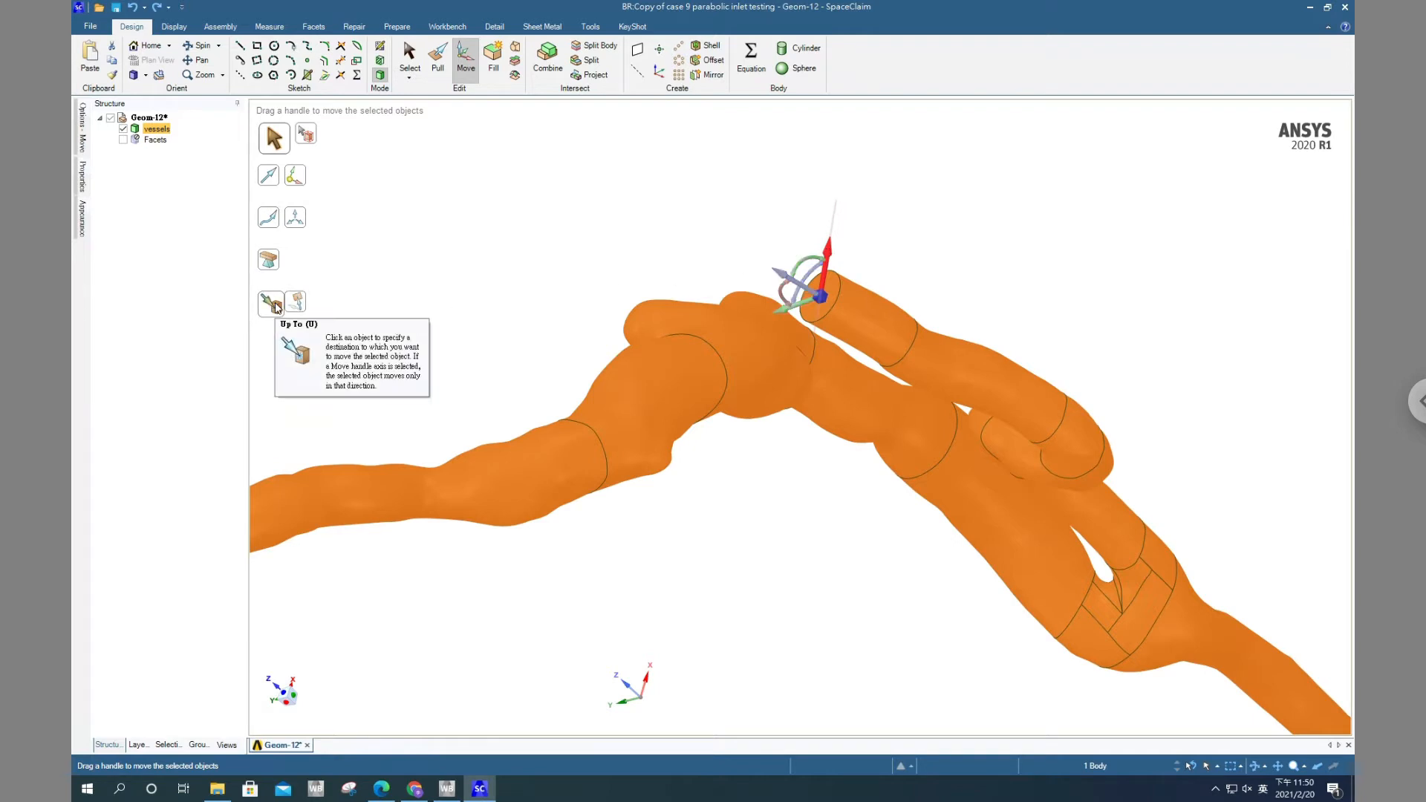
pyautogui.click(272, 304)
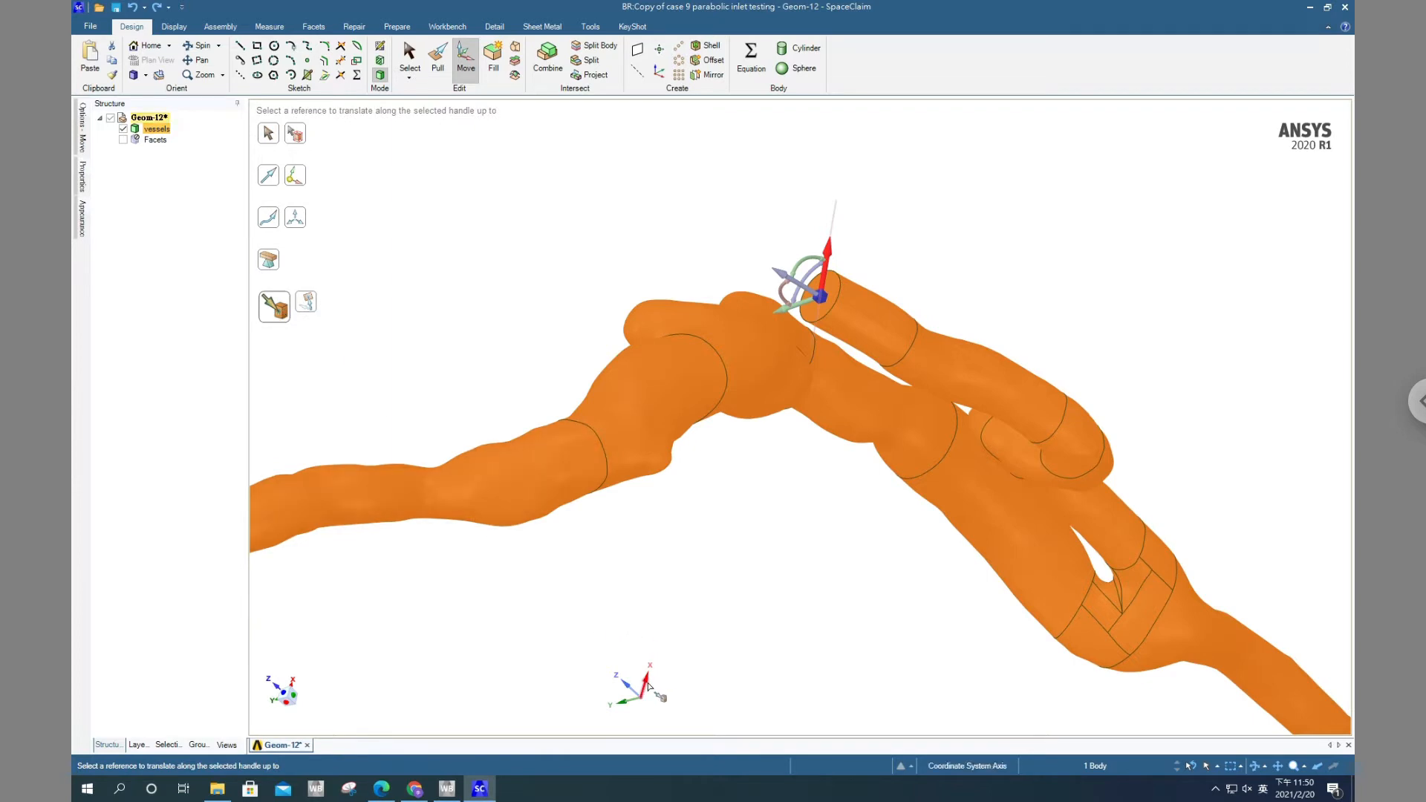
pyautogui.click(648, 686)
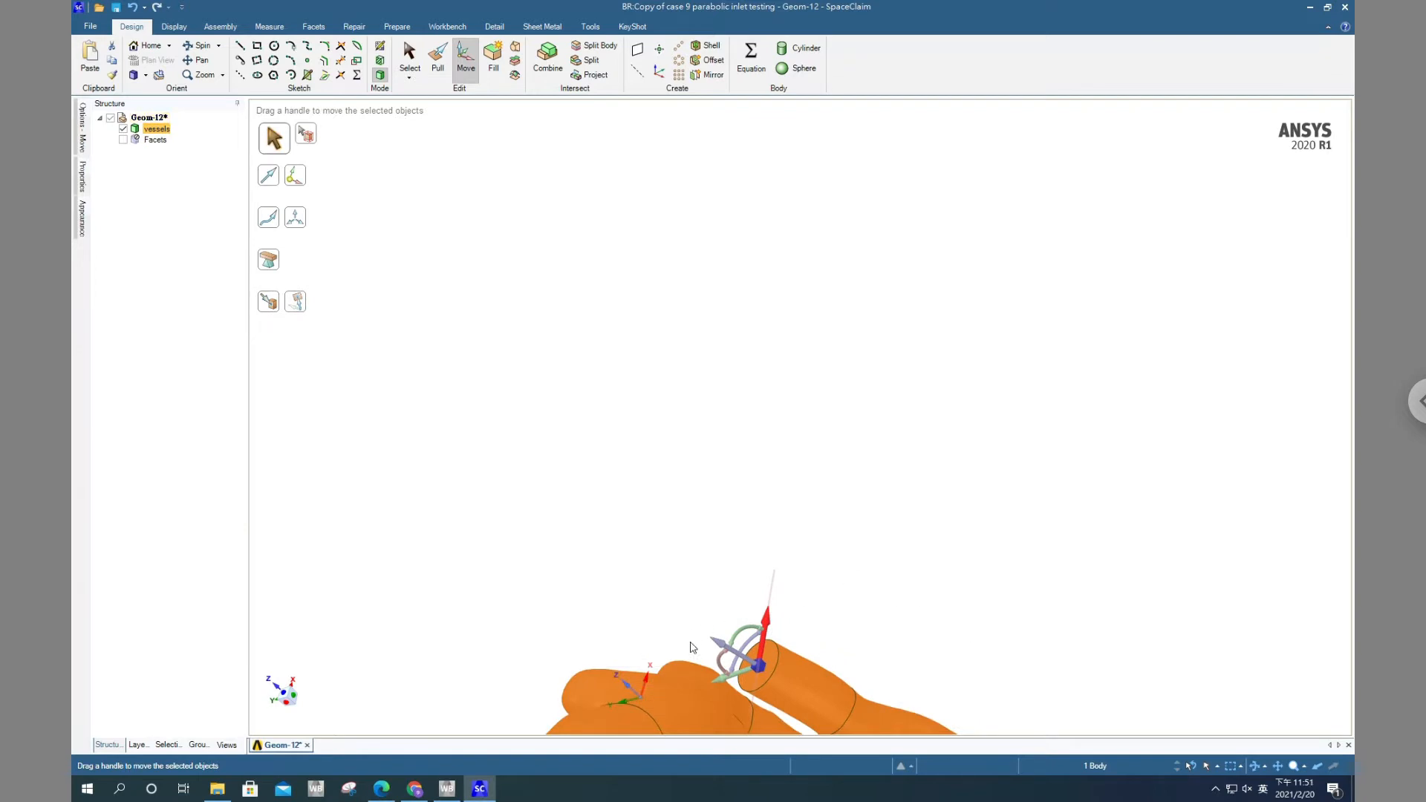
# Move the vessels body along the handle's green Y axis with Up To, using the coordinate system's X axis as the reference
pyautogui.click(1278, 766)
pyautogui.moveTo(953, 496); pyautogui.dragTo(1027, 354)
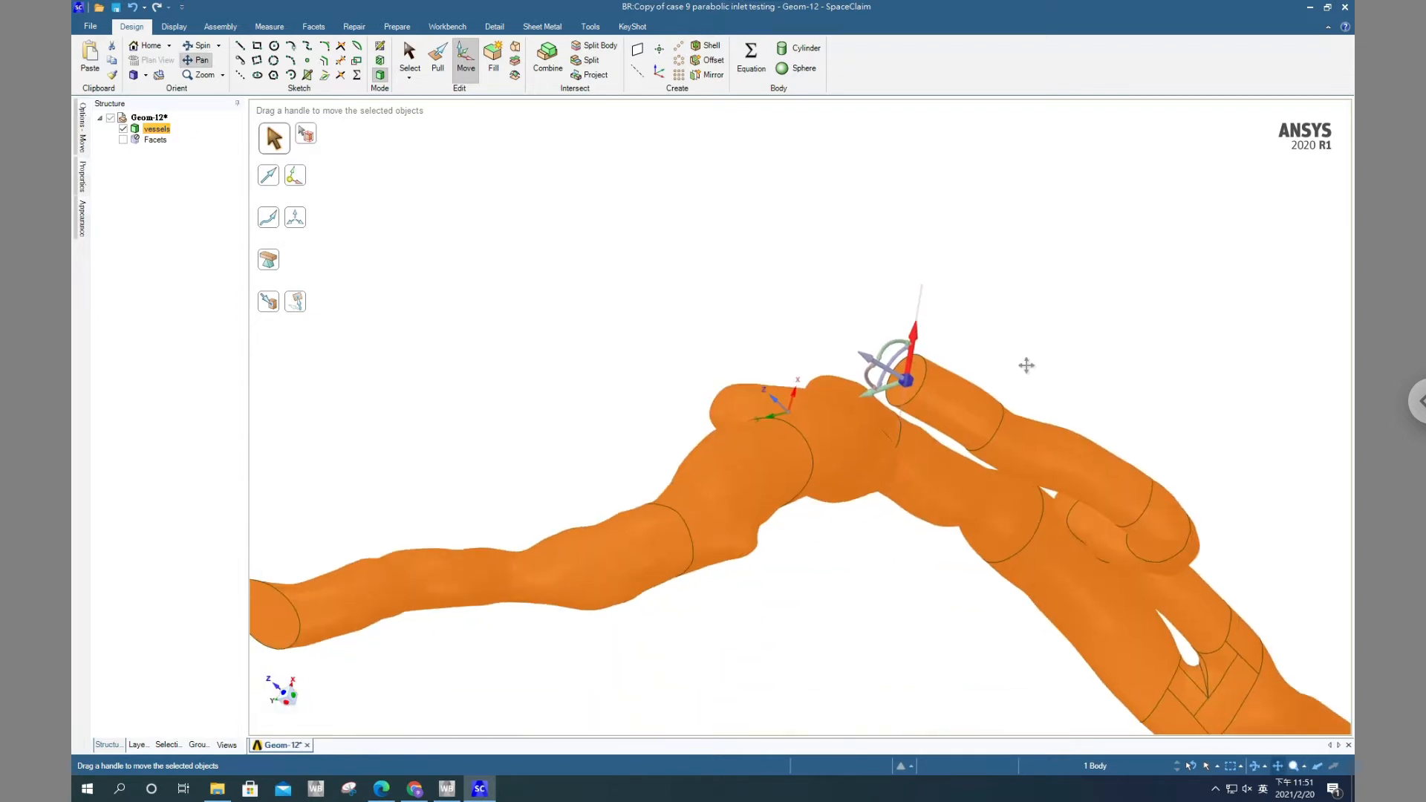
pyautogui.press('Escape')
pyautogui.moveTo(996, 370); pyautogui.dragTo(1067, 428, button='middle')
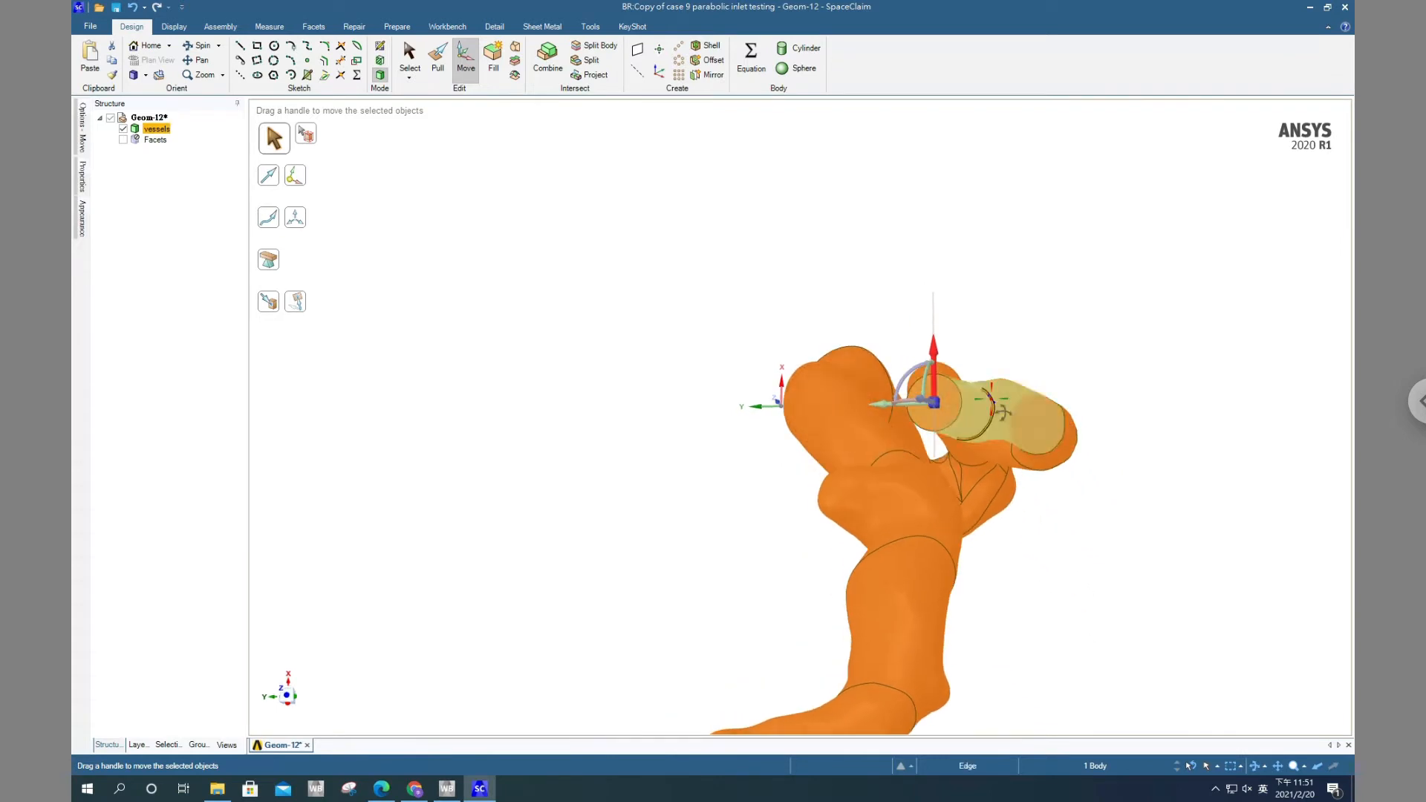
pyautogui.moveTo(991, 405); pyautogui.dragTo(985, 433, button='middle')
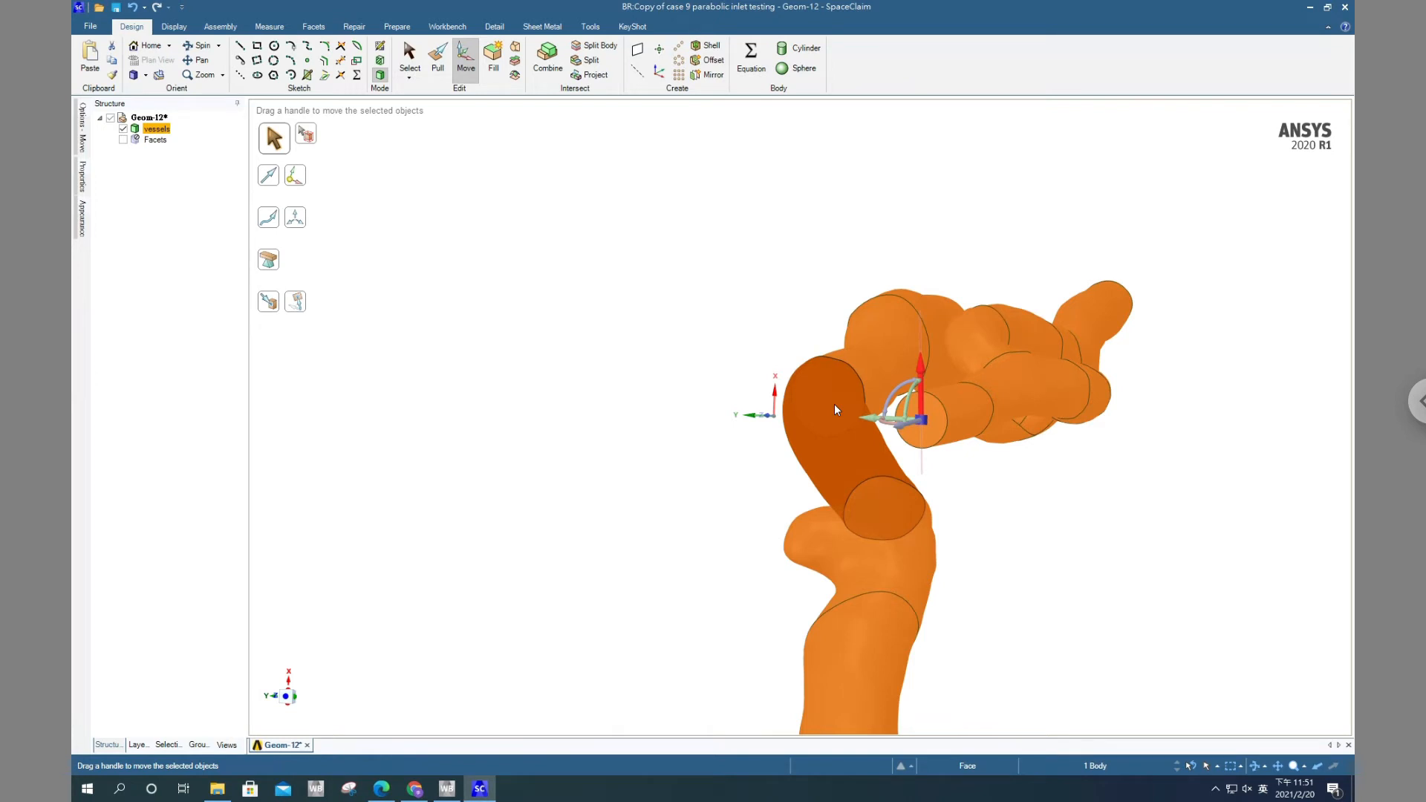
pyautogui.click(875, 420)
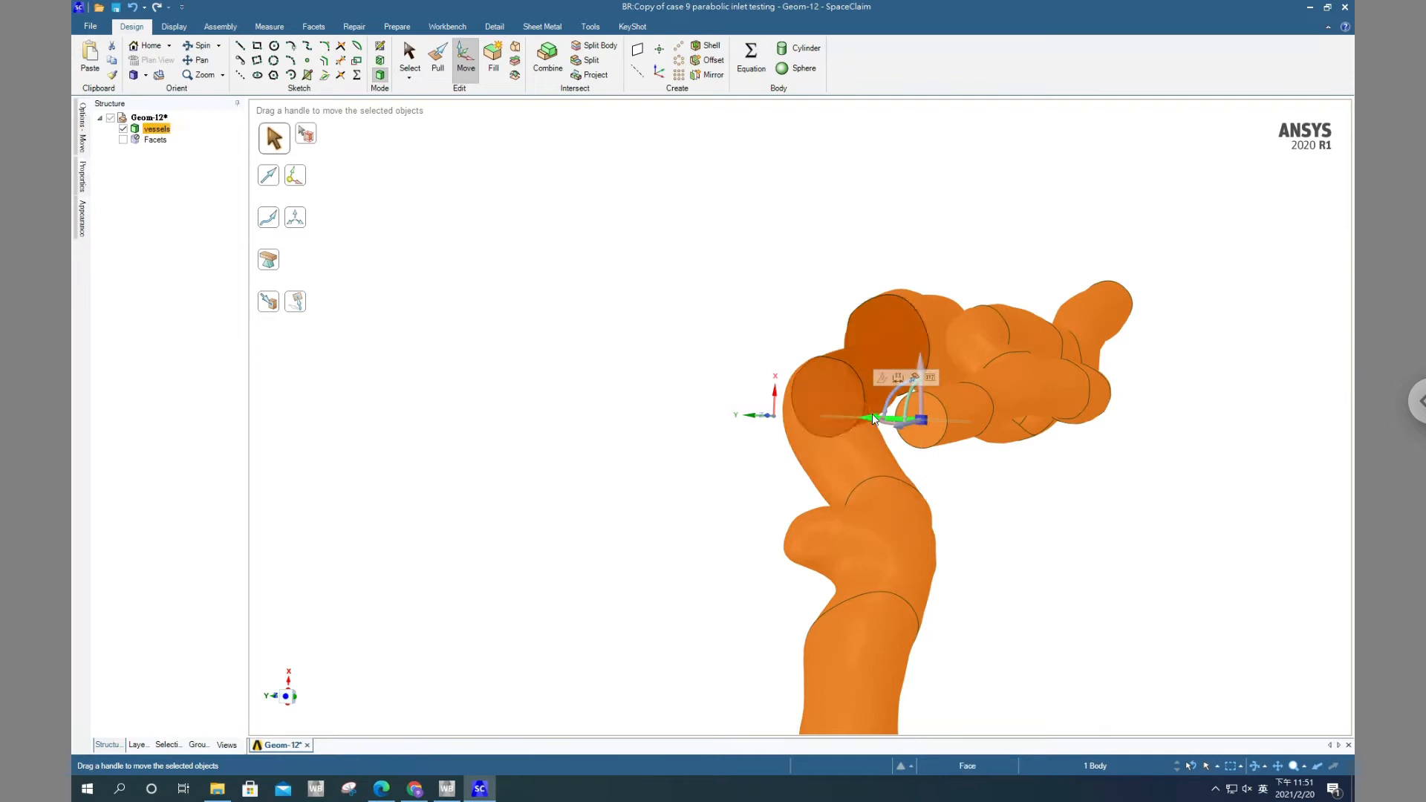
pyautogui.click(270, 307)
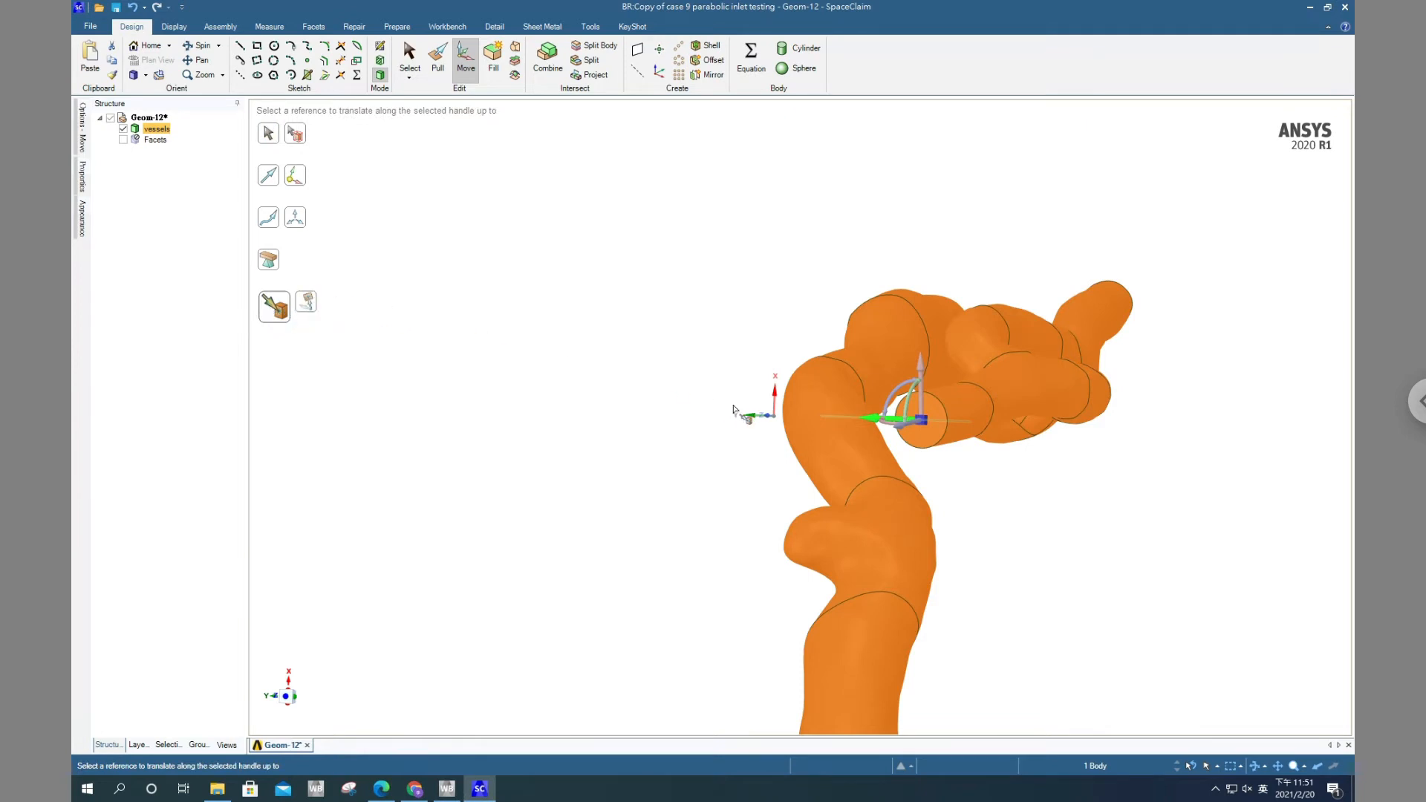
pyautogui.click(776, 403)
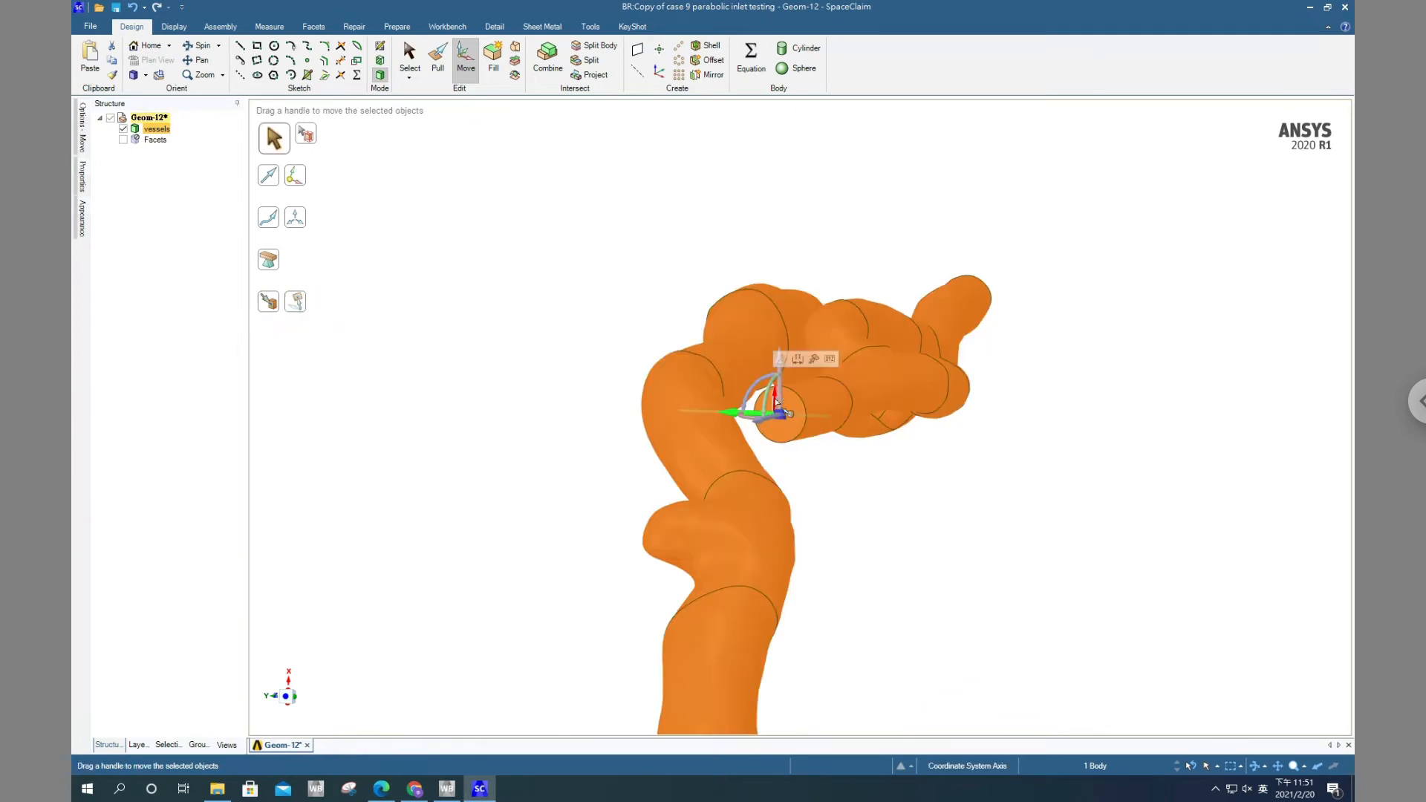
pyautogui.scroll(5, 888, 468)
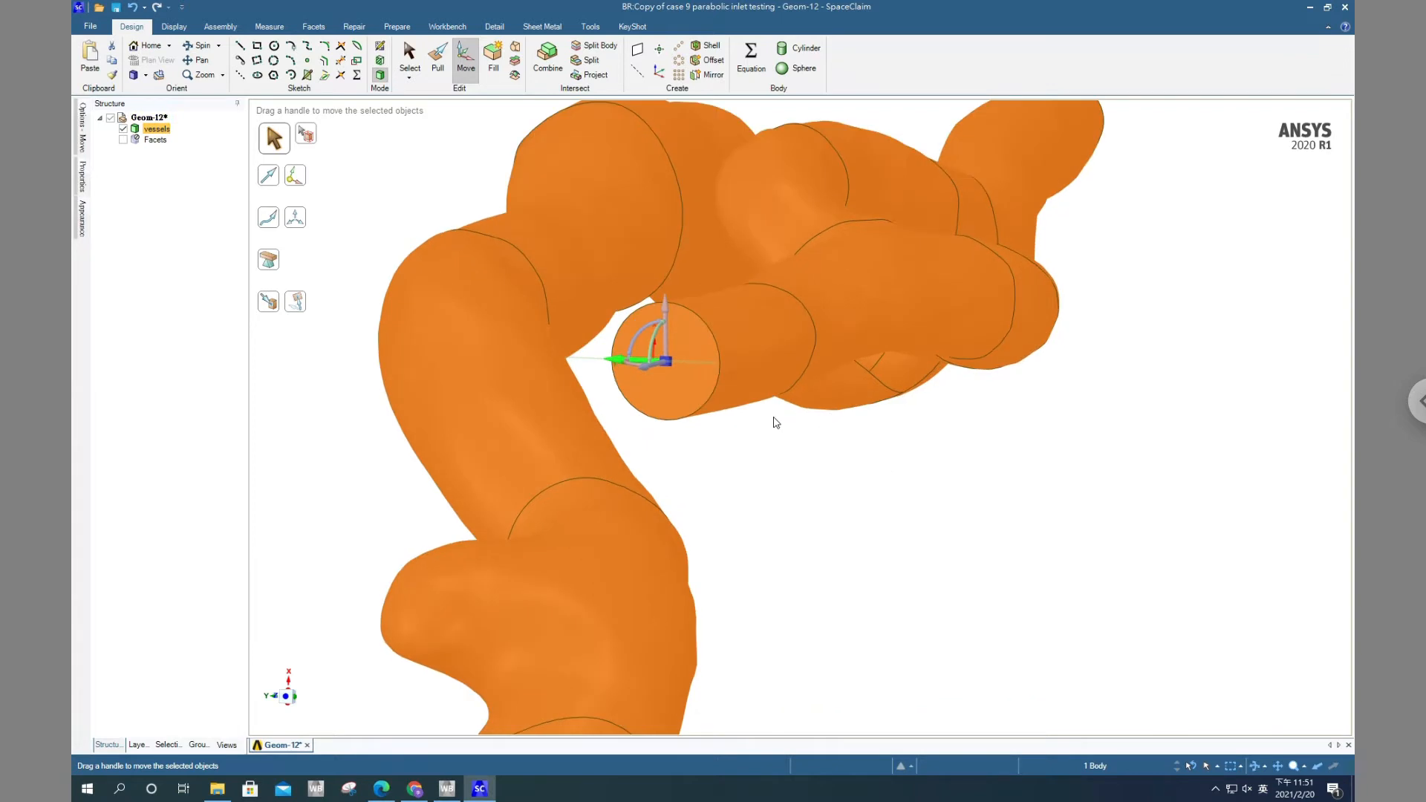
pyautogui.click(787, 458)
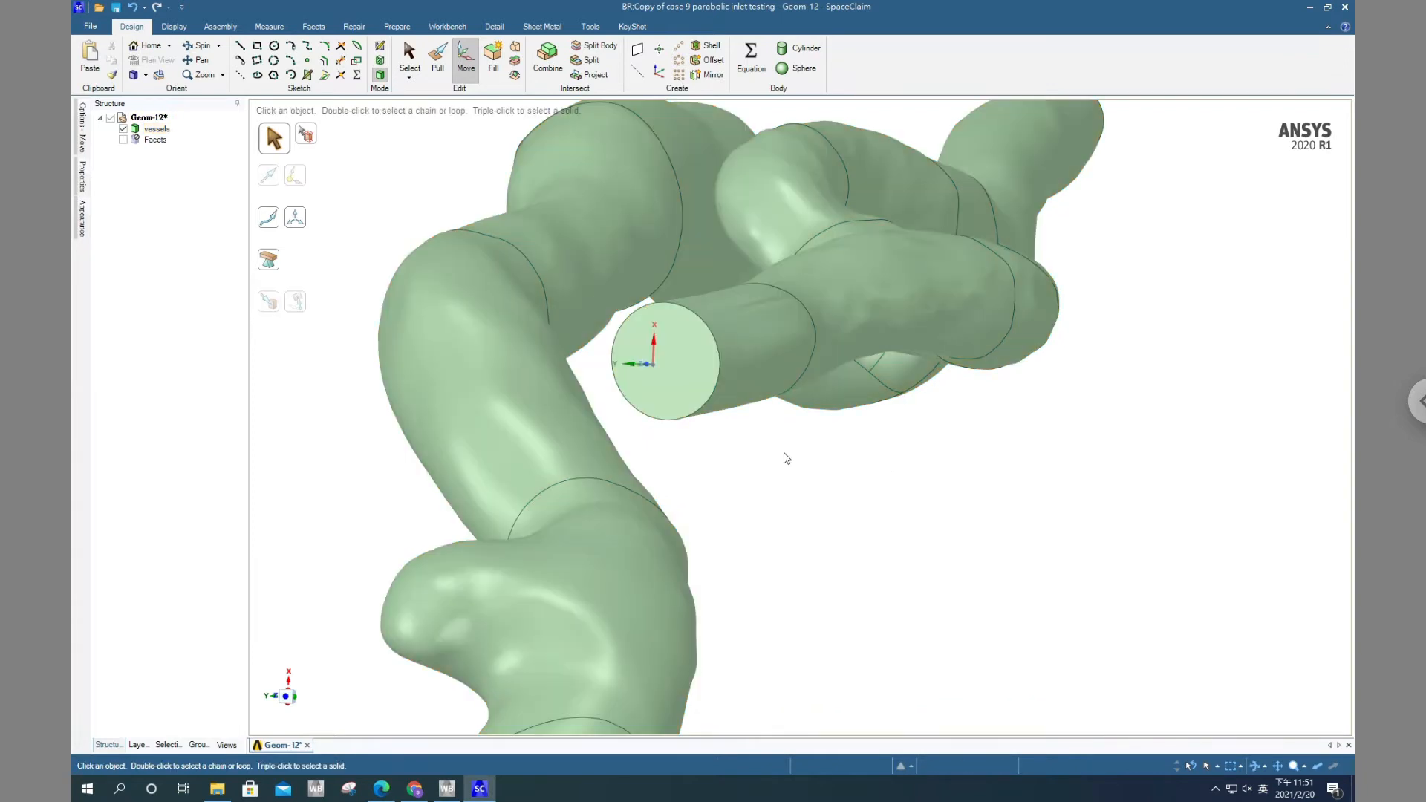
# Examine the inlet's circular end face against the coordinate system origin from several angles
pyautogui.moveTo(787, 458)
pyautogui.mouseDown(button='middle')
pyautogui.moveTo(786, 439)
pyautogui.moveTo(741, 443)
pyautogui.moveTo(935, 414)
pyautogui.moveTo(922, 416)
pyautogui.mouseUp(button='middle')
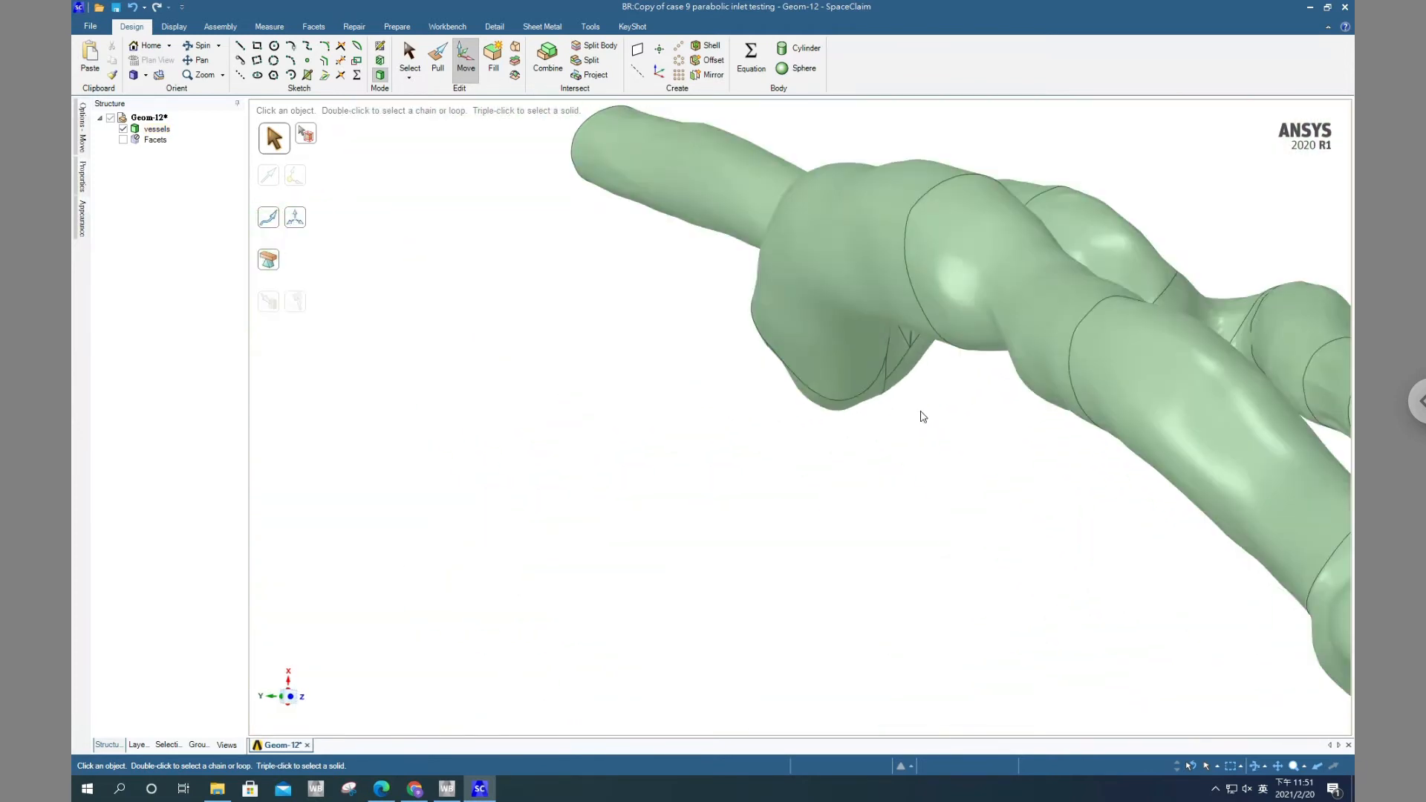
pyautogui.scroll(-5, 922, 412)
pyautogui.moveTo(1047, 407); pyautogui.dragTo(995, 368, button='middle')
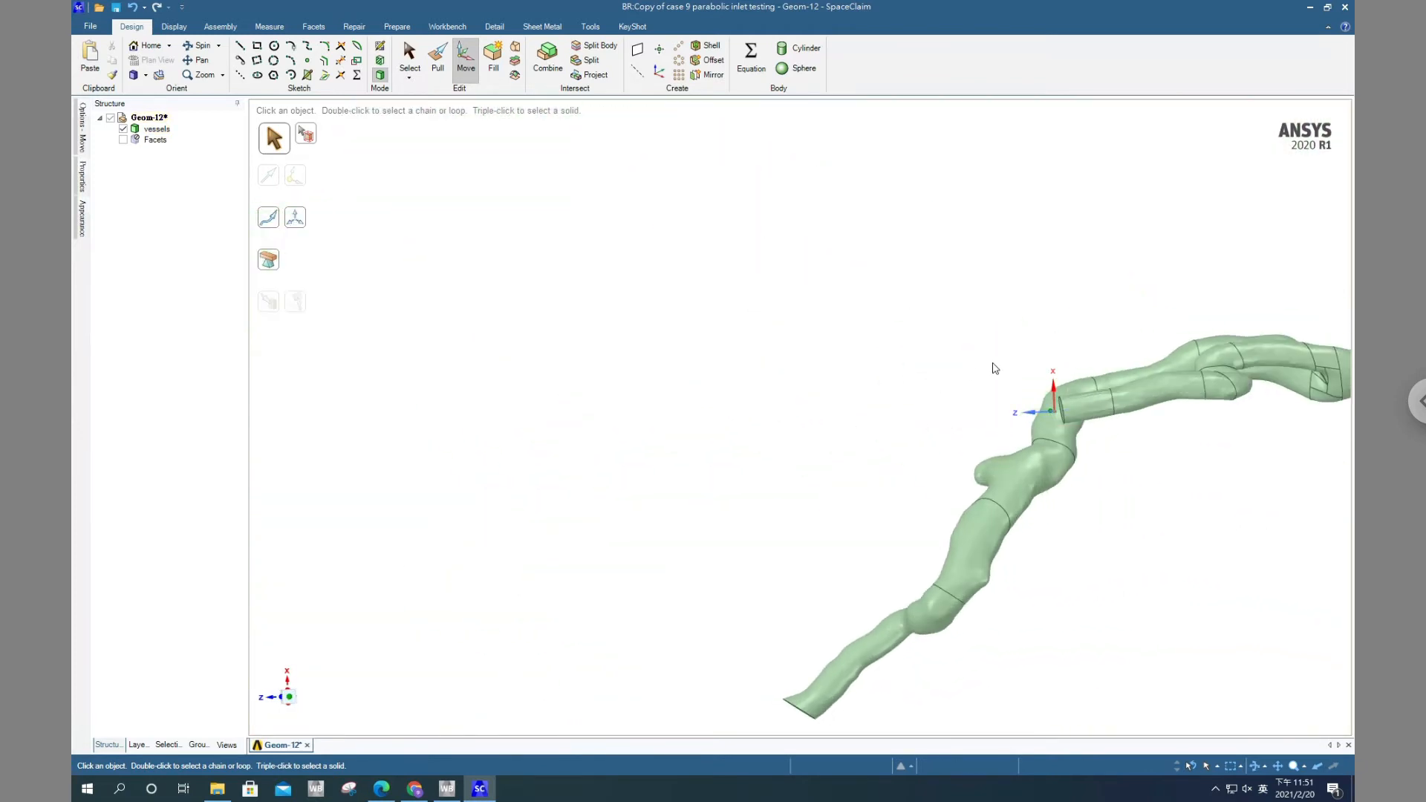
pyautogui.scroll(6, 1217, 447)
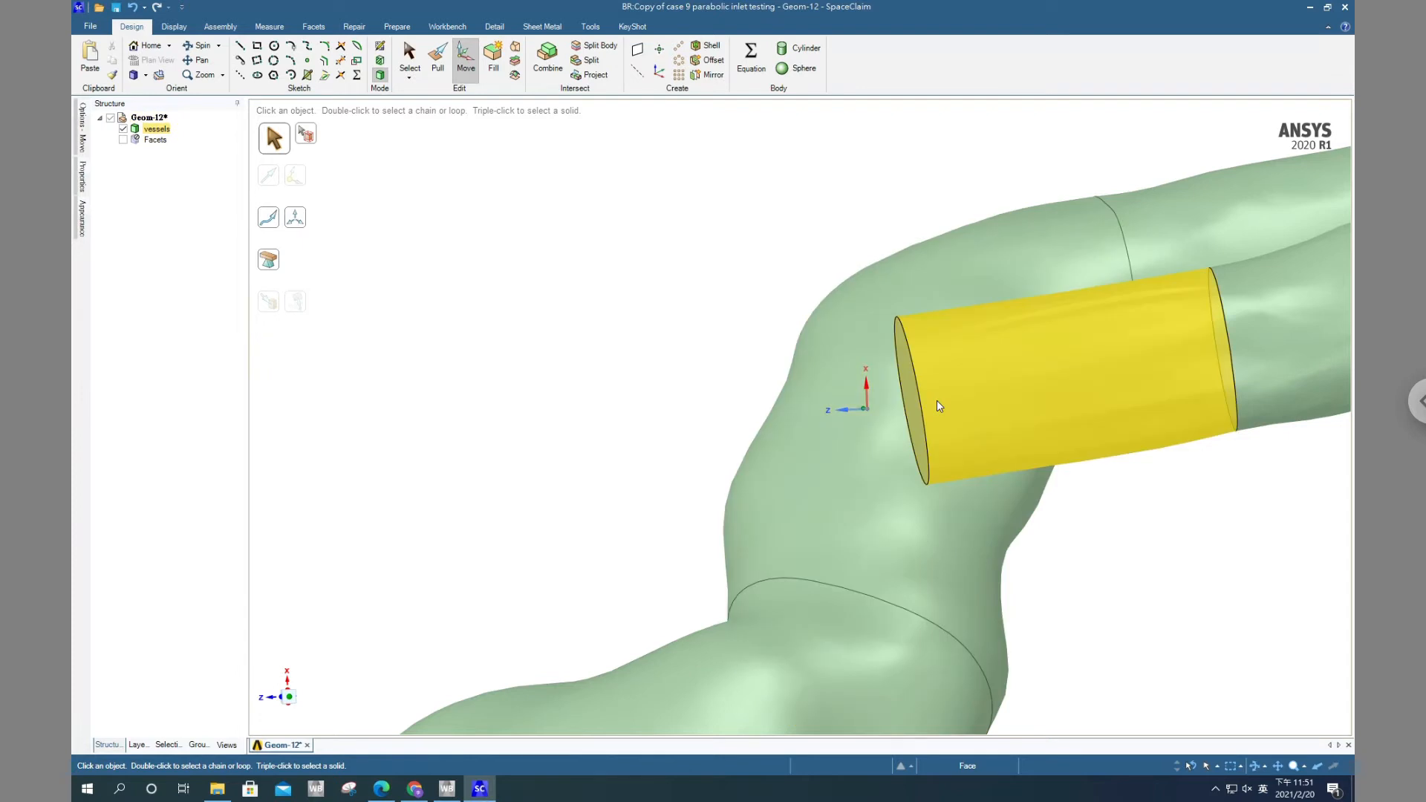
pyautogui.moveTo(987, 413)
pyautogui.mouseDown(button='middle')
pyautogui.moveTo(1040, 421)
pyautogui.moveTo(919, 441)
pyautogui.moveTo(844, 413)
pyautogui.mouseUp(button='middle')
pyautogui.click(879, 404)
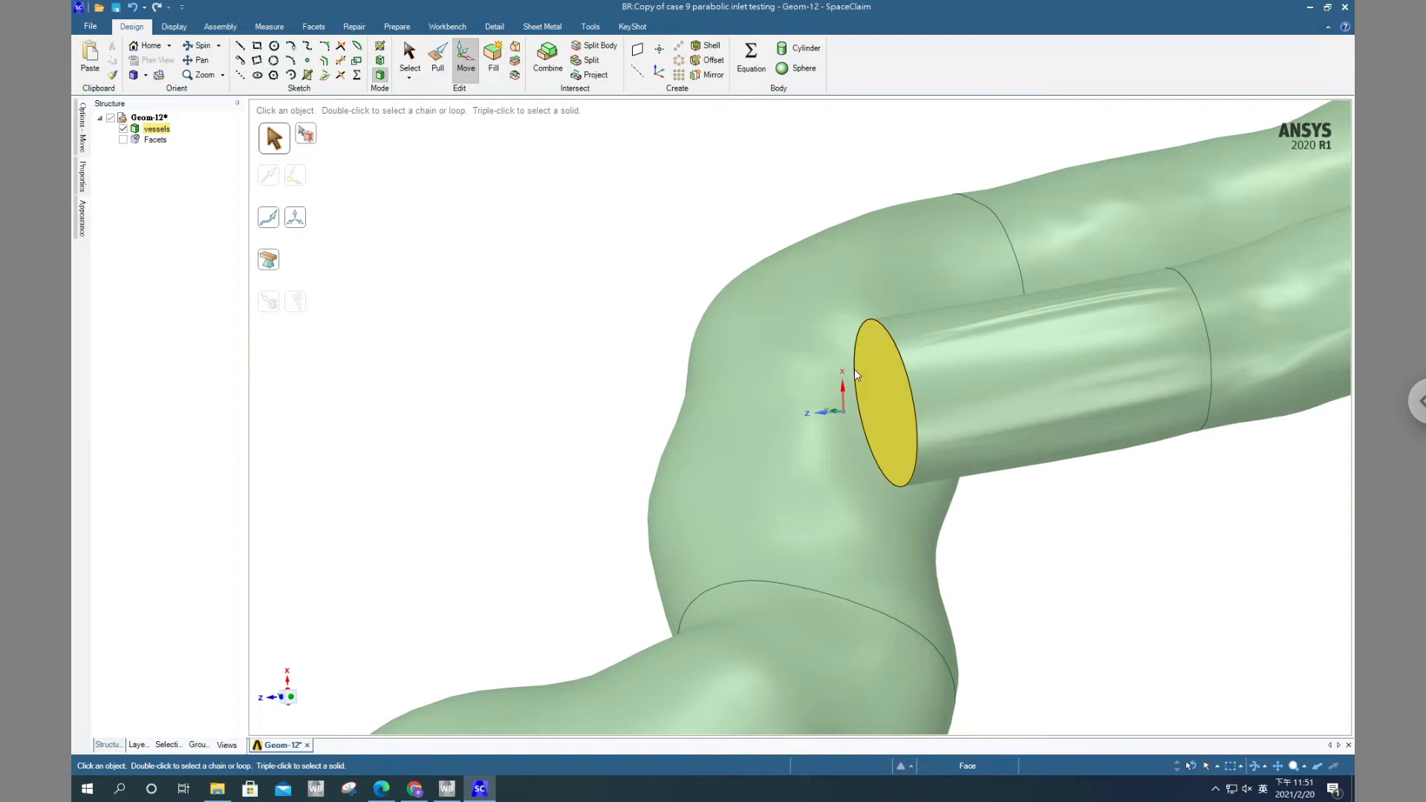
pyautogui.click(505, 193)
pyautogui.scroll(-2, 515, 185)
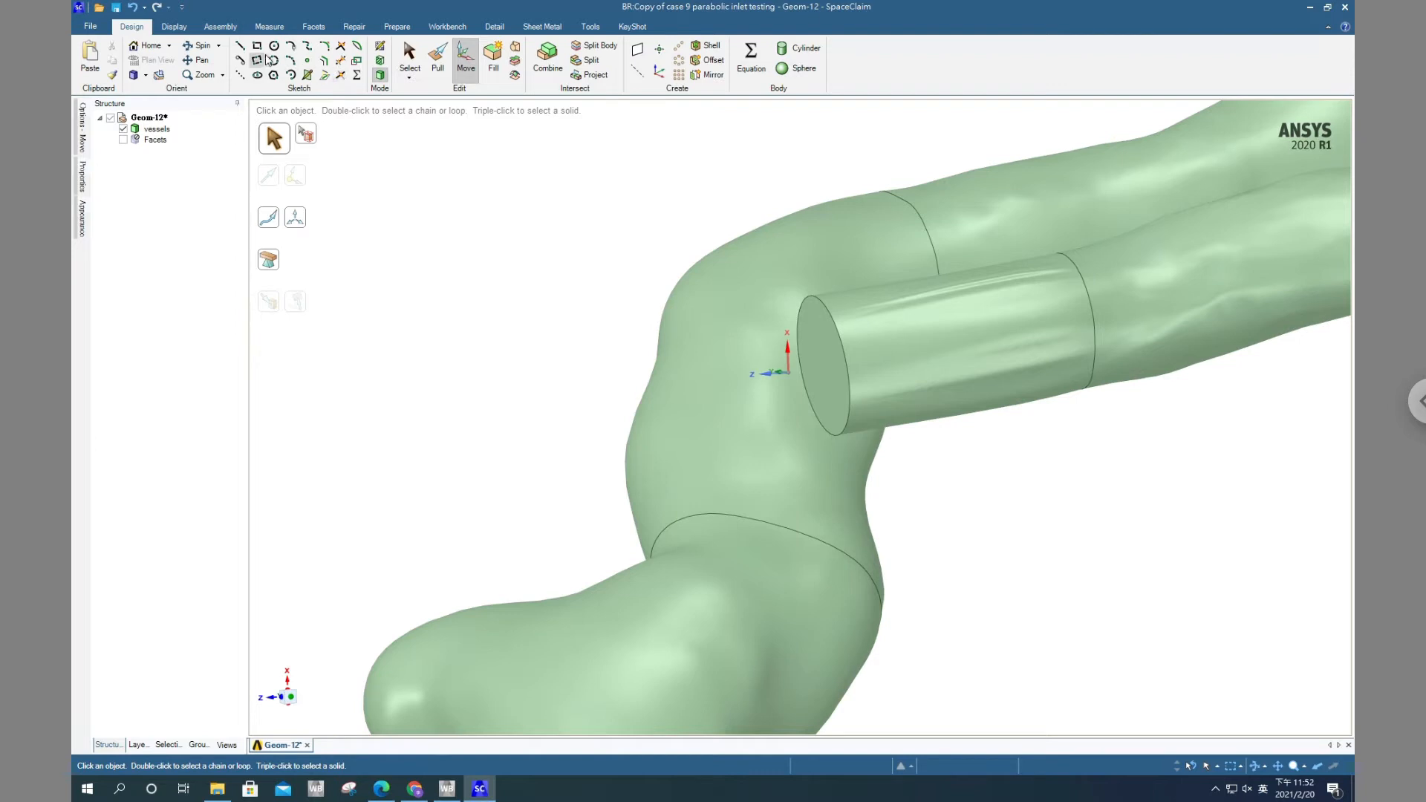
pyautogui.click(260, 59)
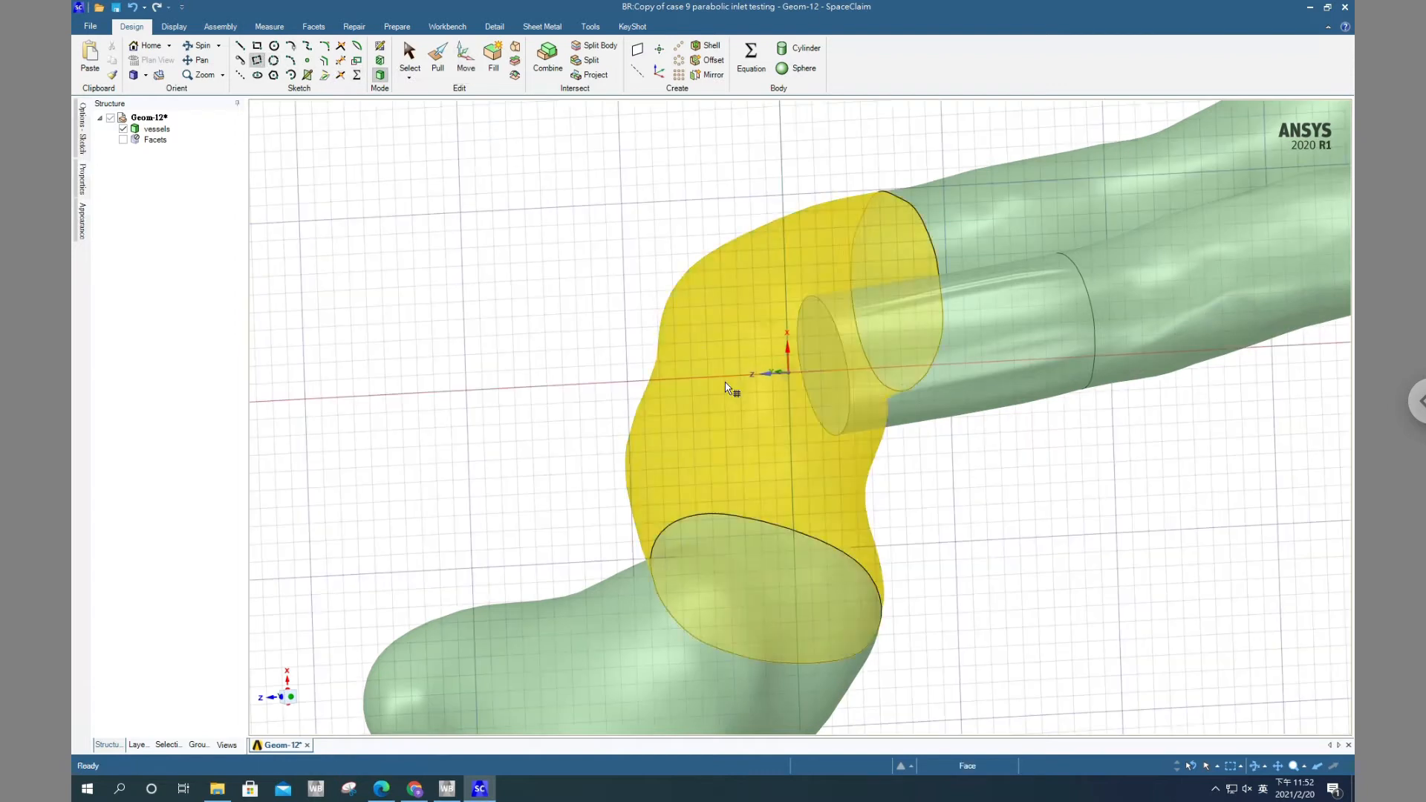
pyautogui.click(408, 60)
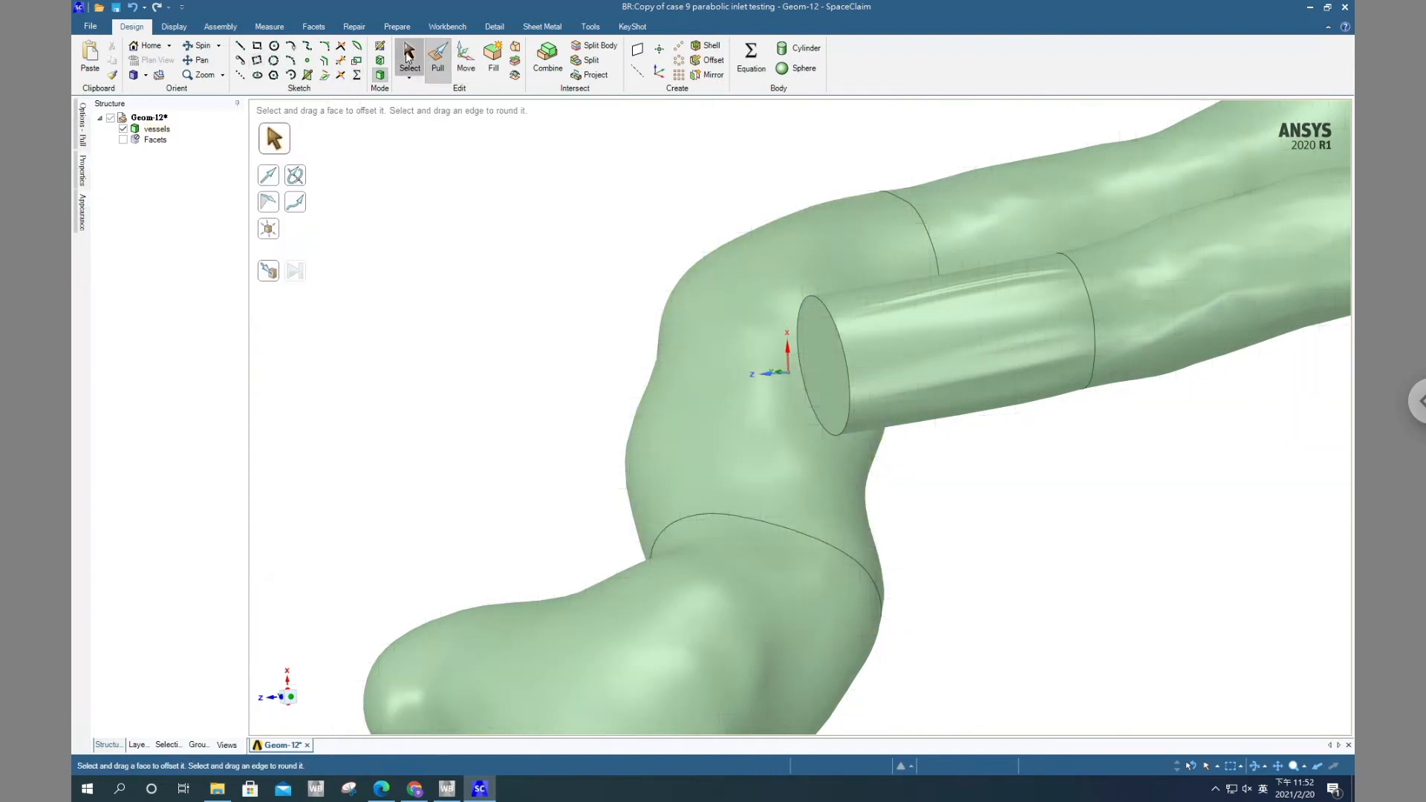
pyautogui.click(907, 416)
pyautogui.moveTo(906, 412); pyautogui.dragTo(1066, 452, button='middle')
pyautogui.click(1067, 453)
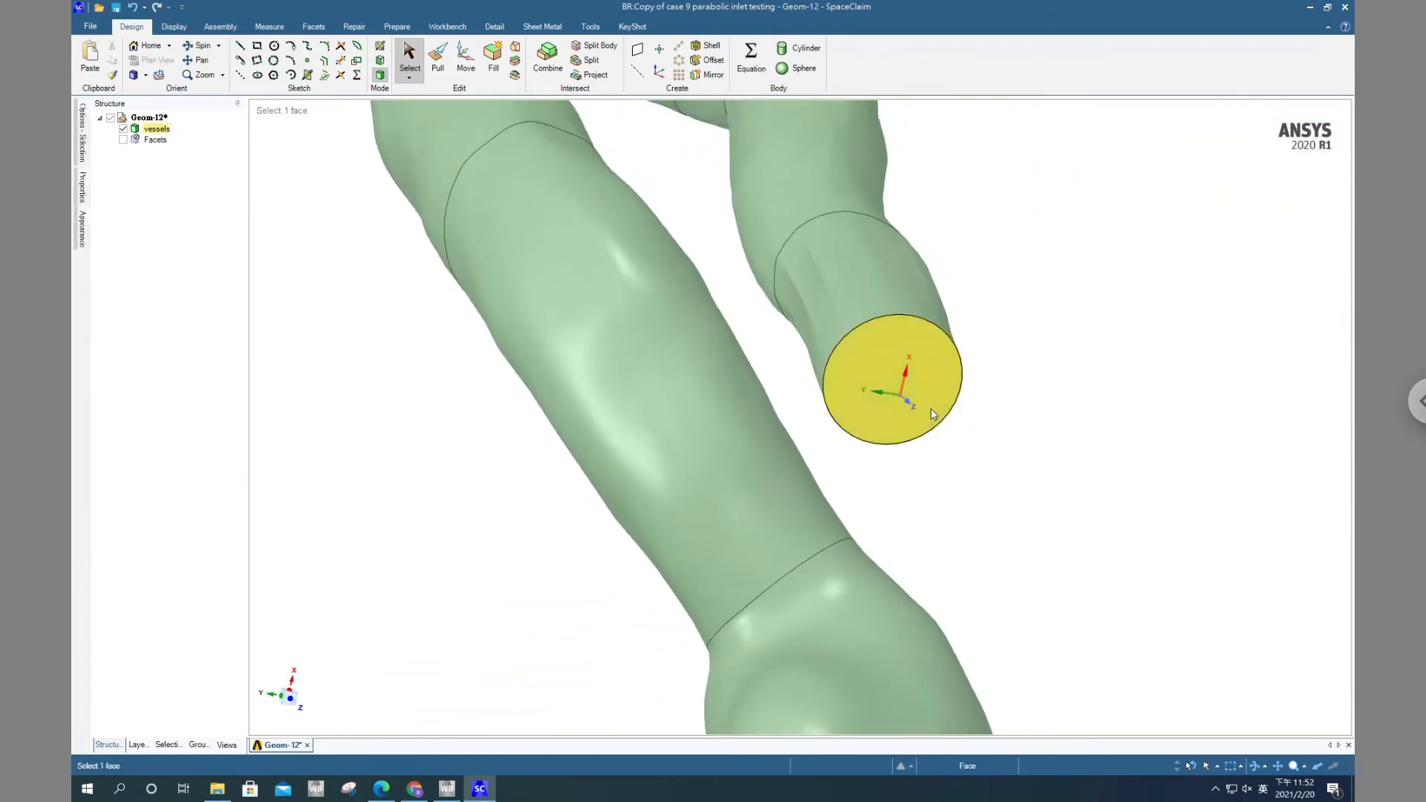
pyautogui.click(896, 403)
pyautogui.click(1066, 333)
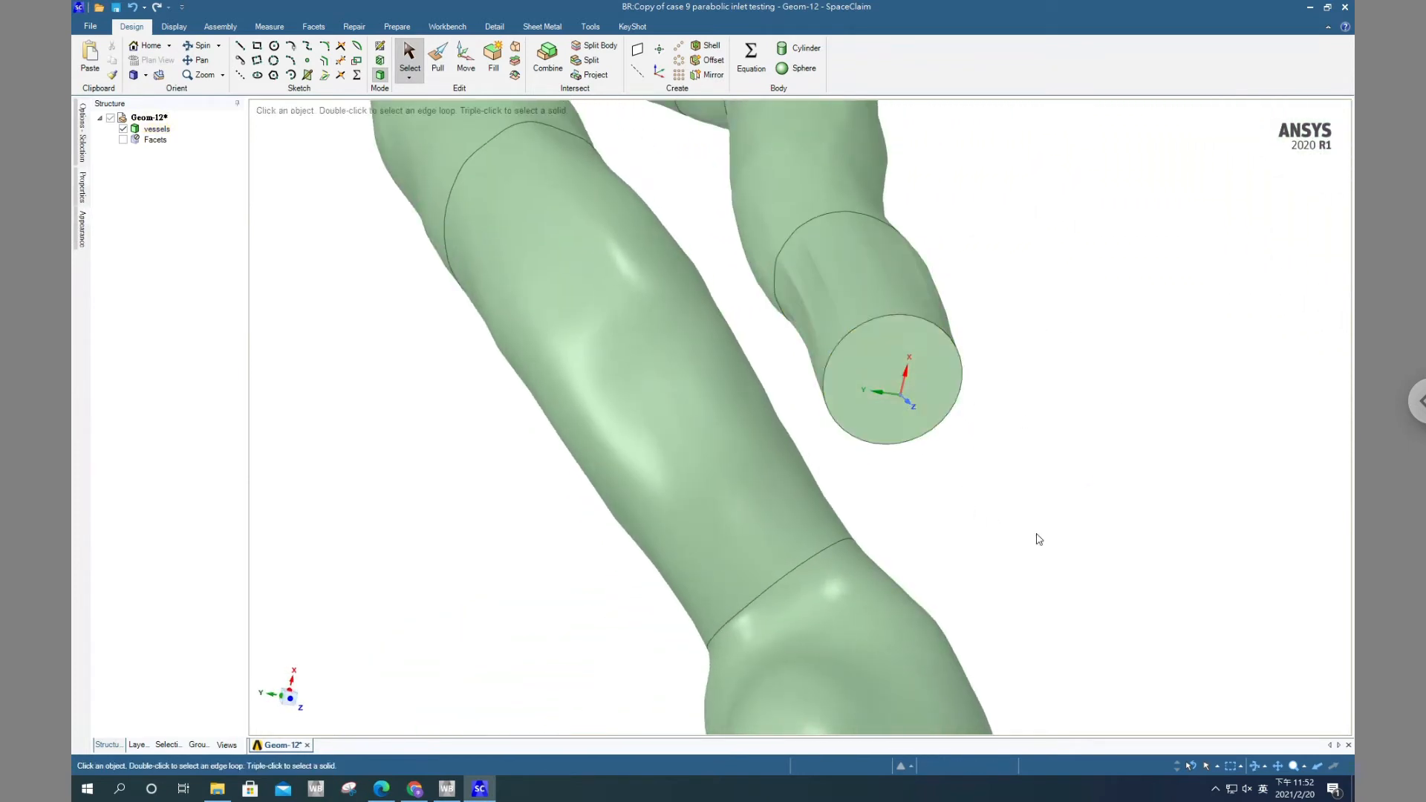
pyautogui.click(904, 369)
# Start a sketch on the plane perpendicular to the coordinate system's Z axis and view it in plan
pyautogui.moveTo(1012, 404); pyautogui.dragTo(1076, 430, button='middle')
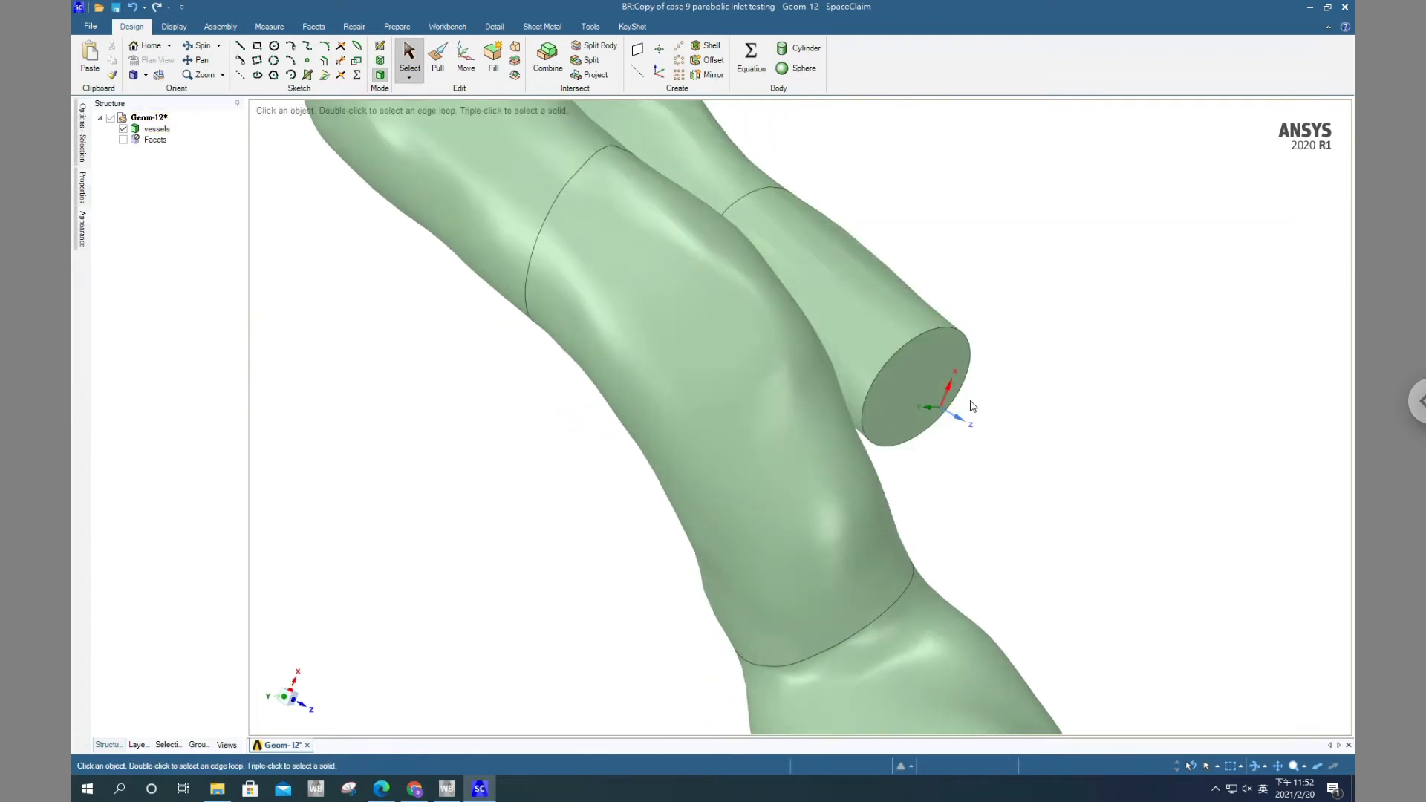
pyautogui.scroll(-5, 973, 406)
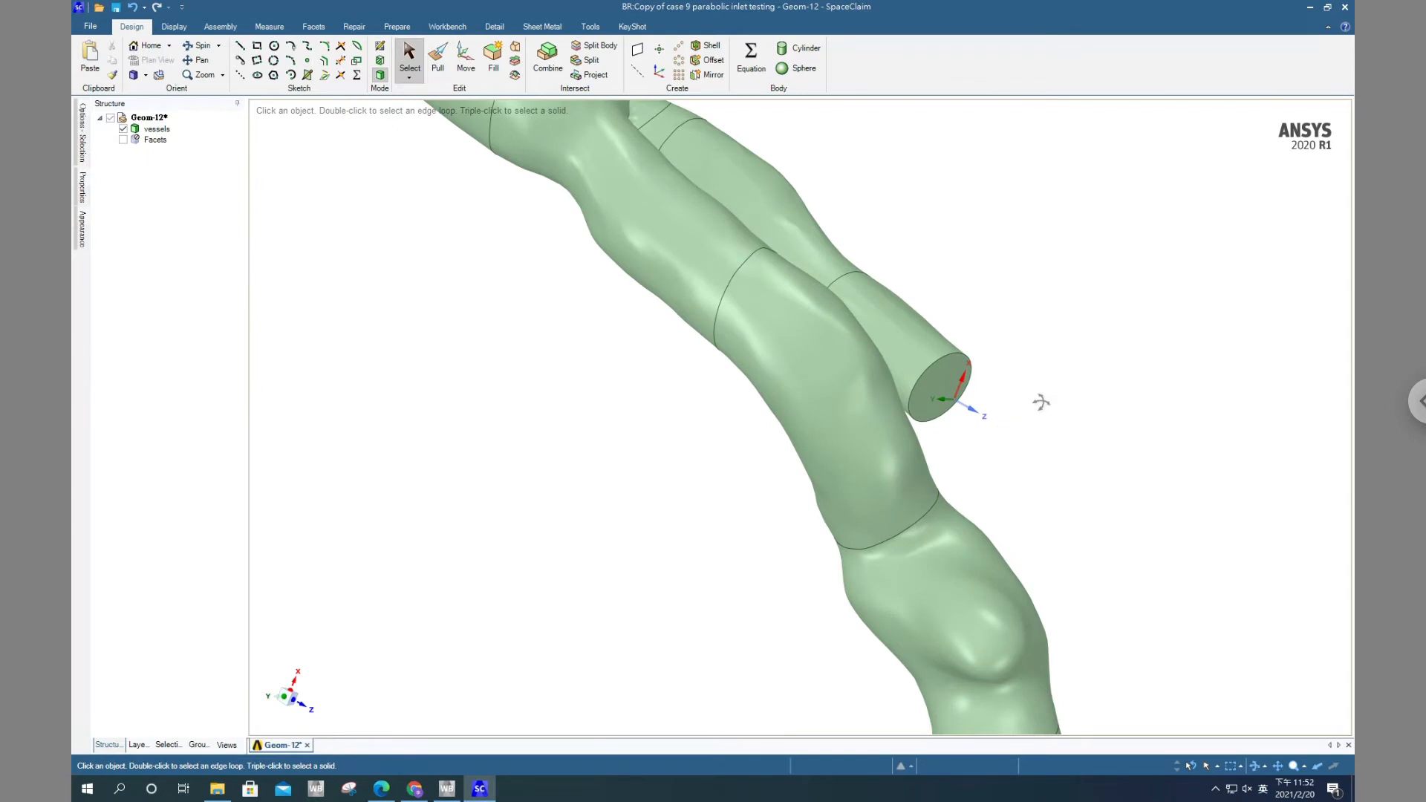
pyautogui.moveTo(1040, 401); pyautogui.dragTo(993, 401, button='middle')
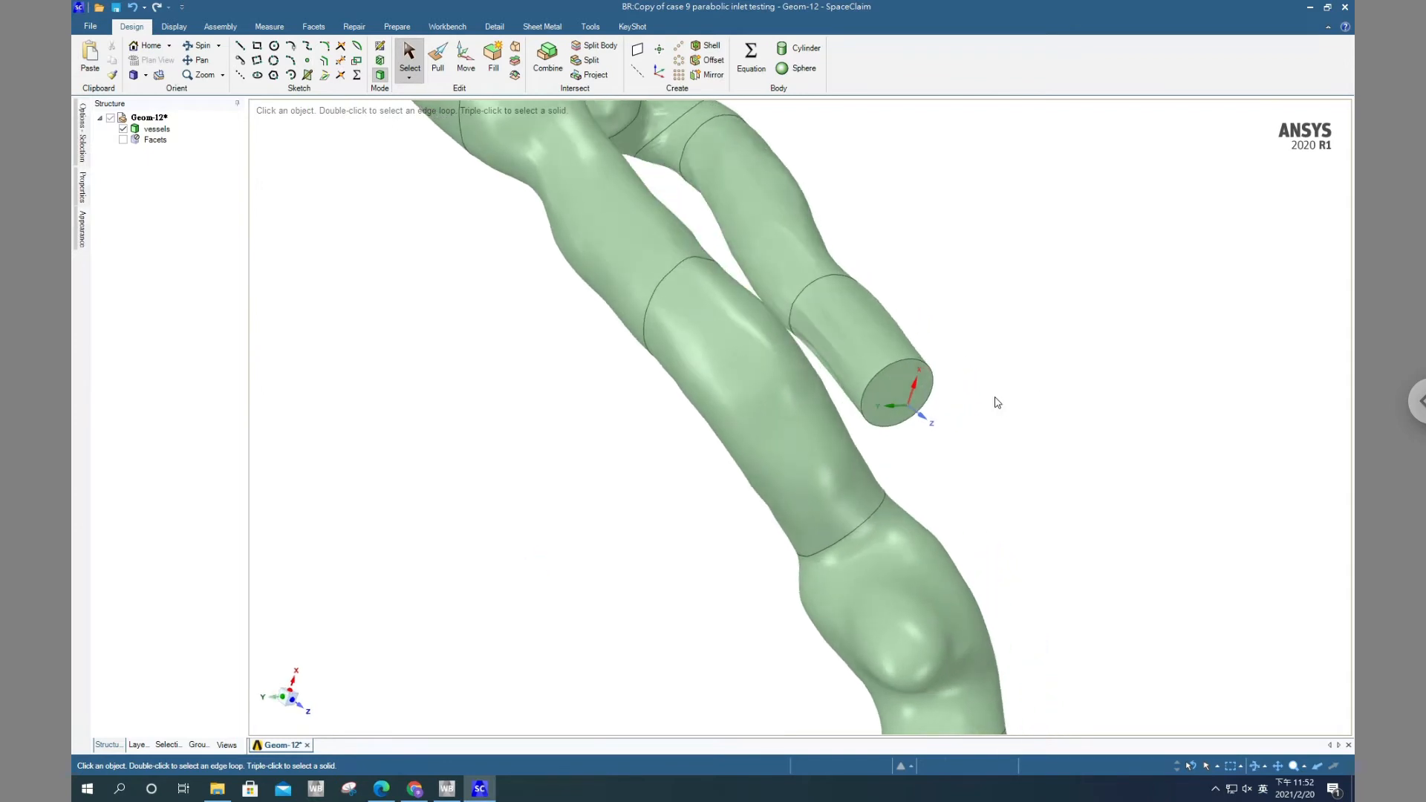
pyautogui.click(925, 419)
pyautogui.click(379, 53)
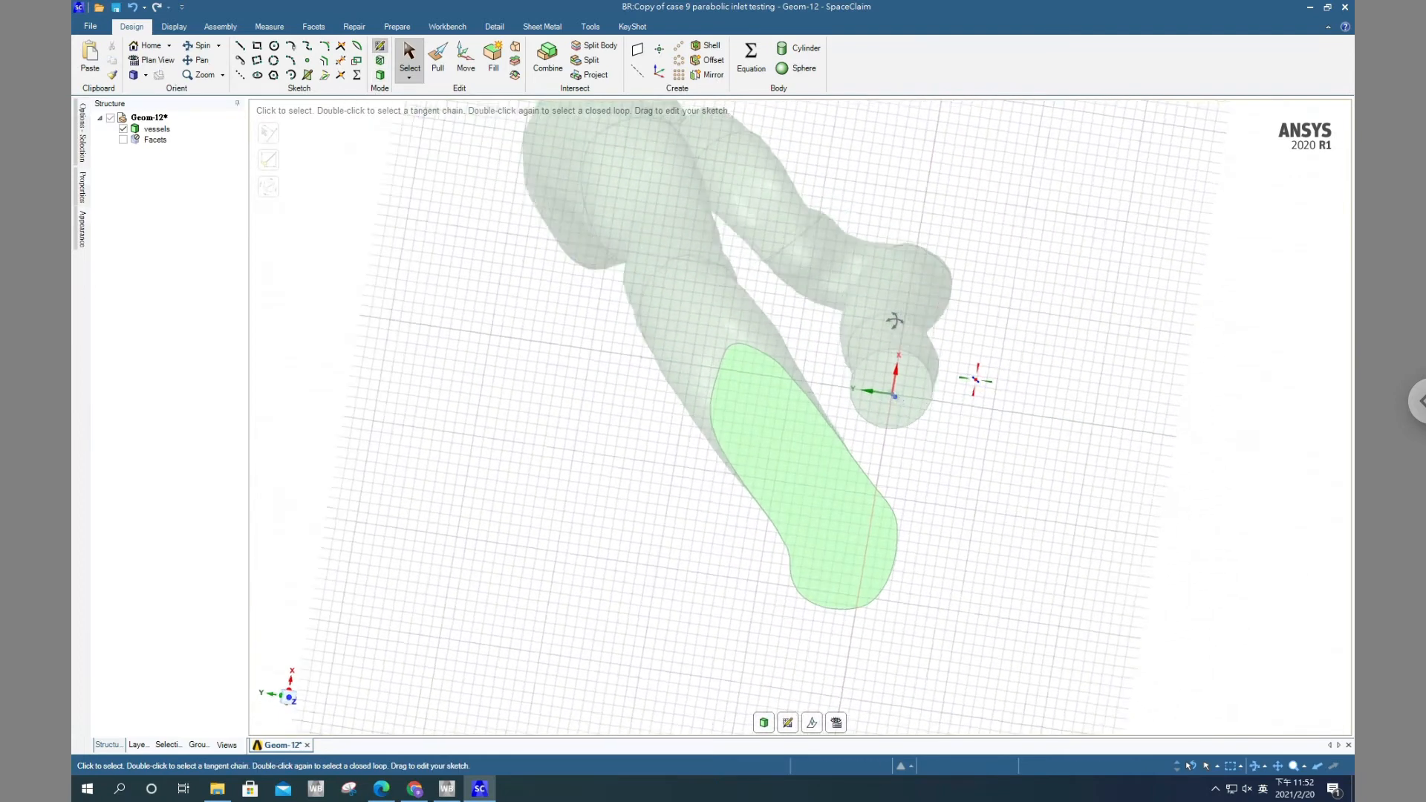
pyautogui.click(837, 723)
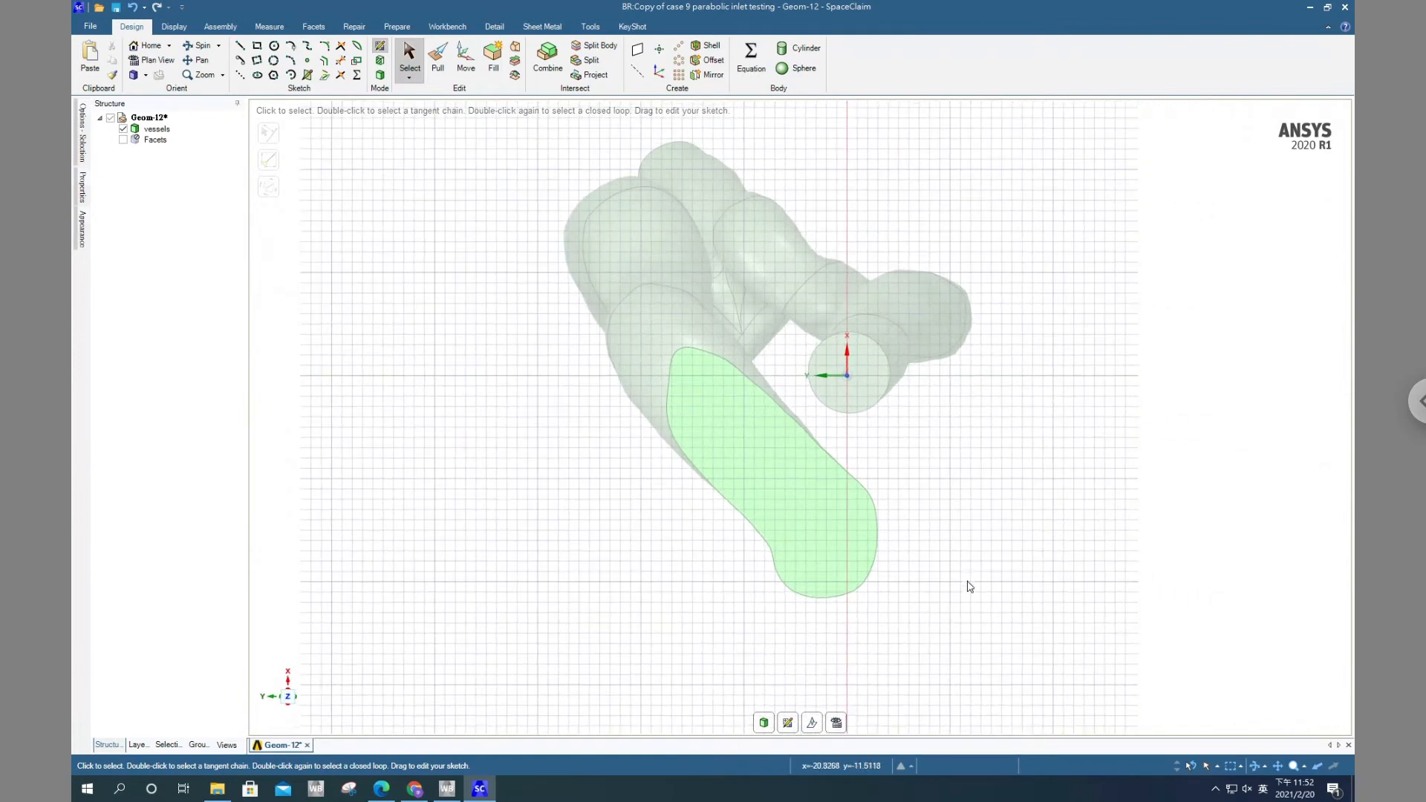
# Sketch a rectangle about 10 mm wide and 7 mm high beside the inlet circle and turn it into a surface in 3D mode
pyautogui.click(257, 47)
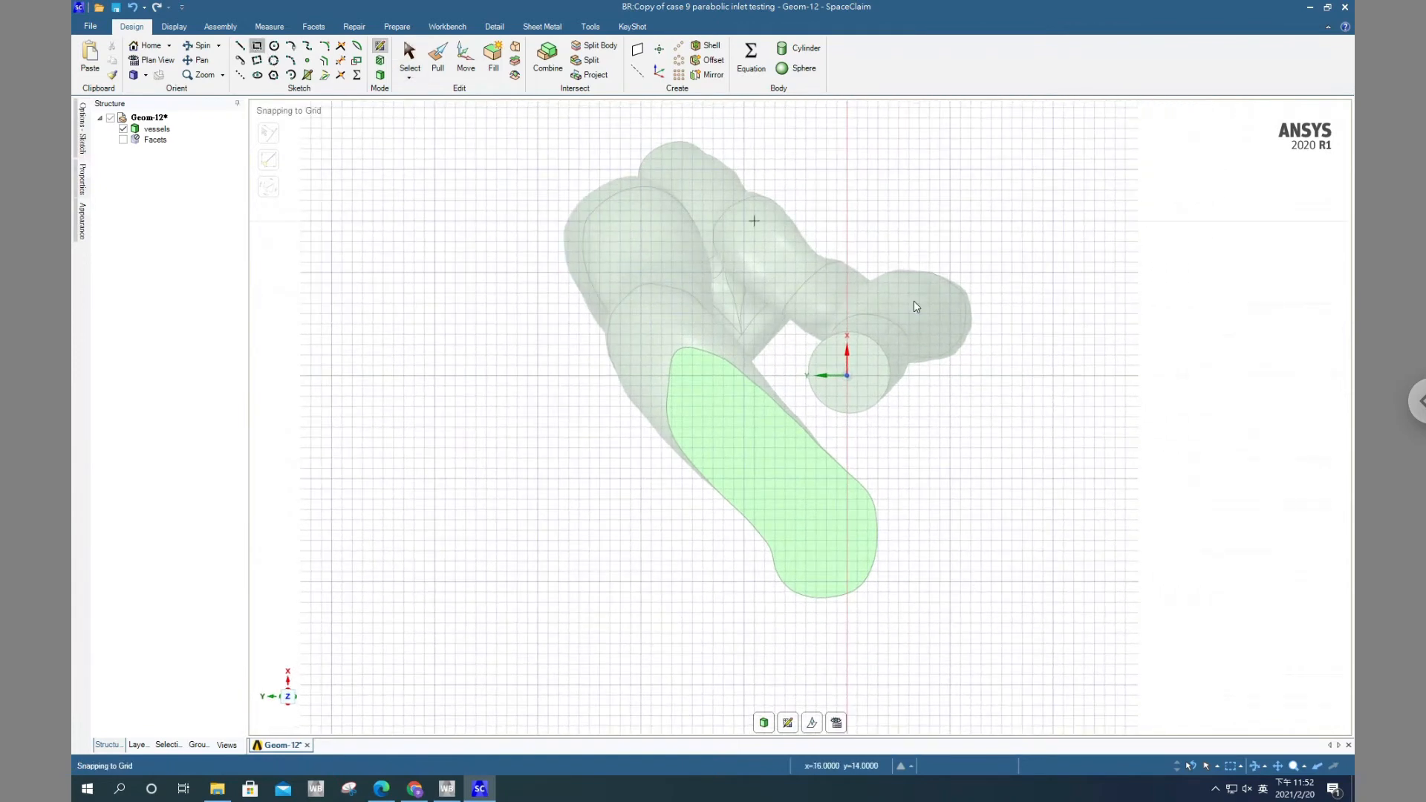
pyautogui.click(898, 273)
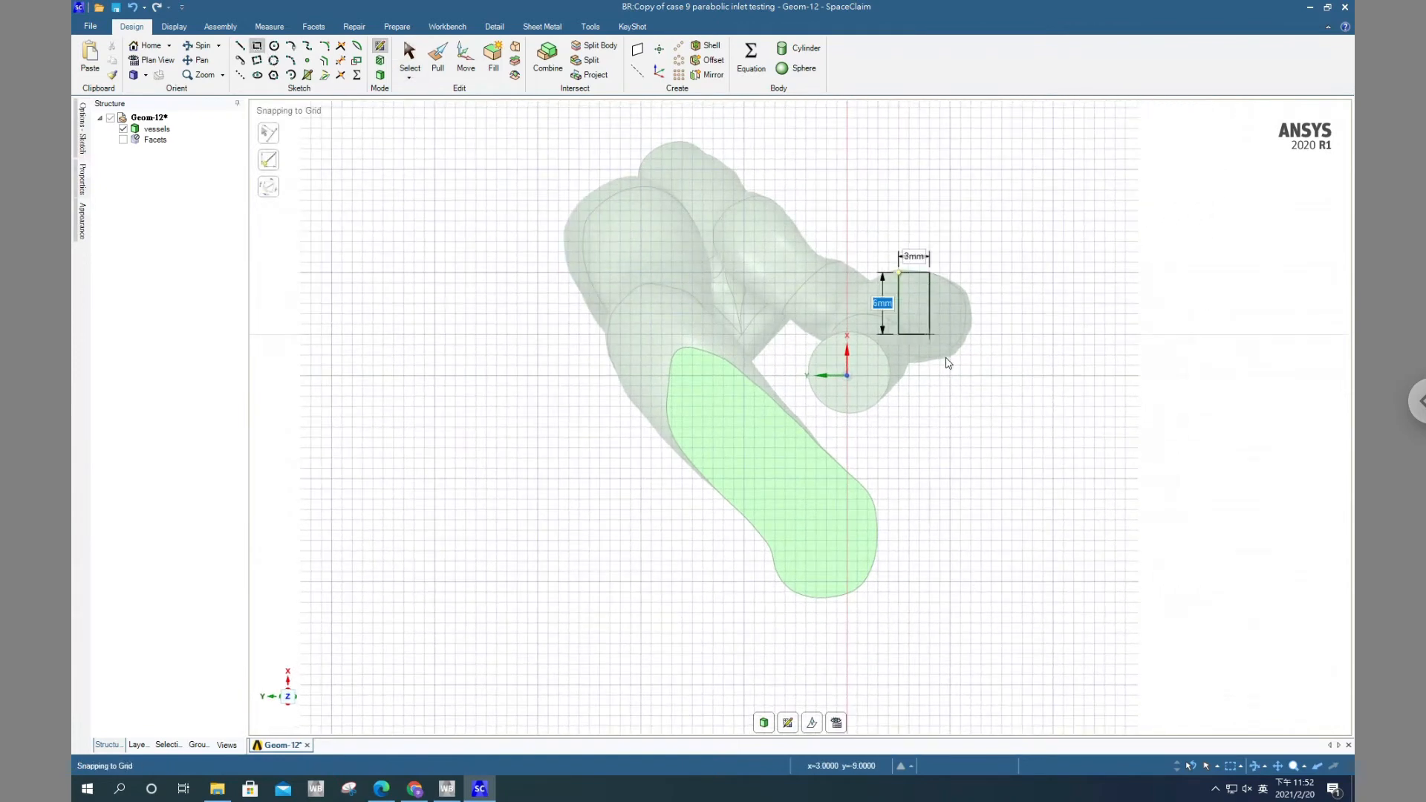
pyautogui.click(1002, 347)
pyautogui.click(763, 722)
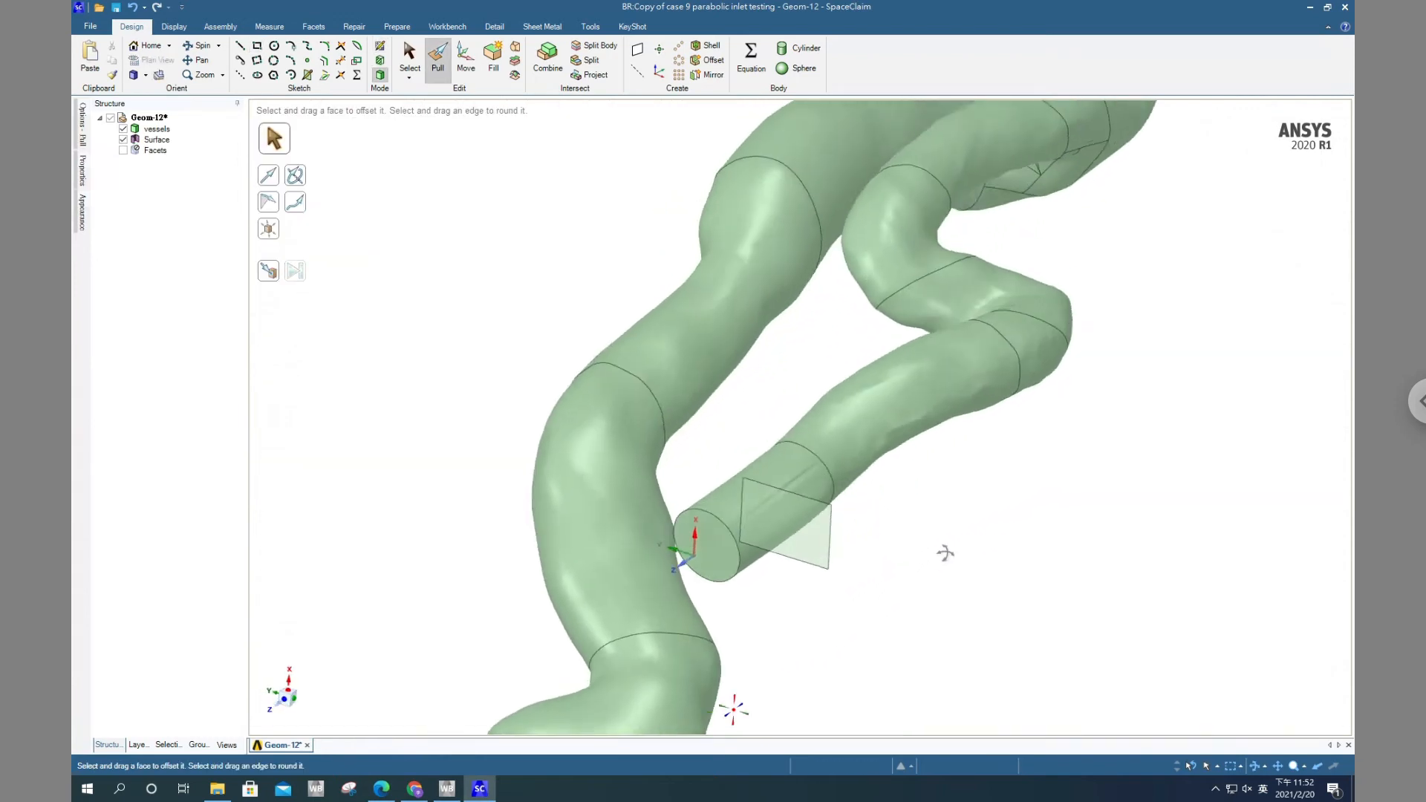
pyautogui.scroll(3, 938, 548)
pyautogui.scroll(-5, 927, 549)
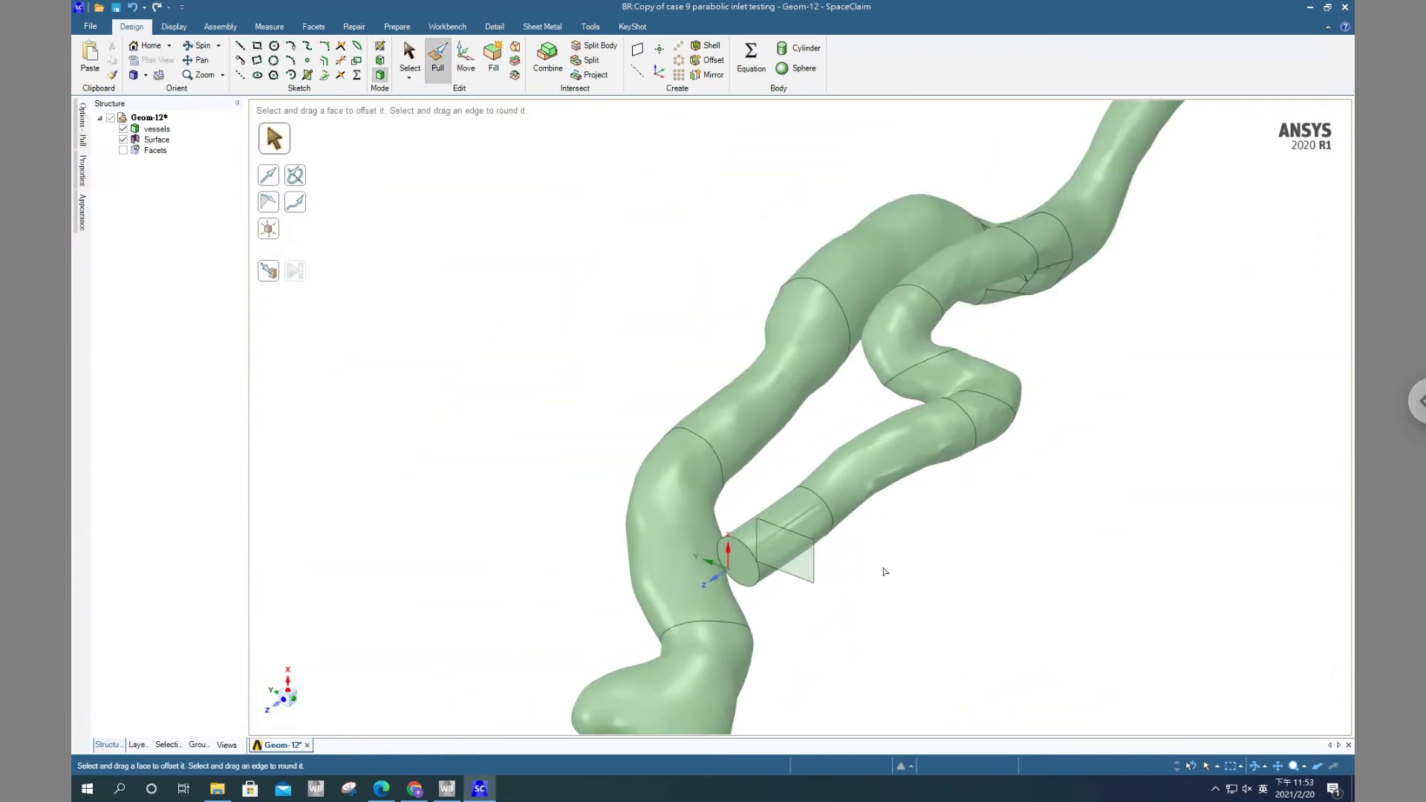
# Pull the rectangular surface beside the inlet into a solid block along the coordinate system's Z direction
pyautogui.moveTo(885, 571); pyautogui.dragTo(872, 535, button='middle')
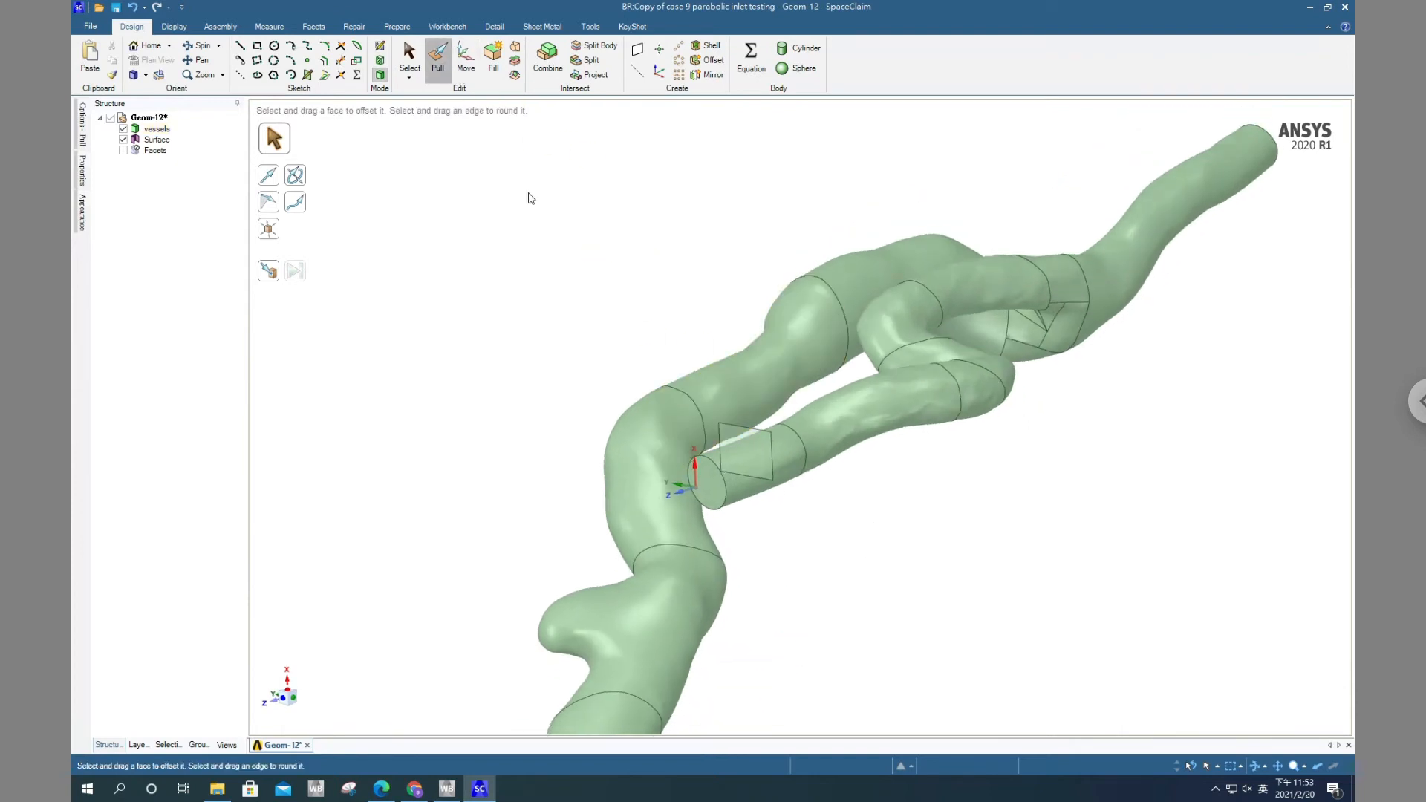
pyautogui.click(737, 457)
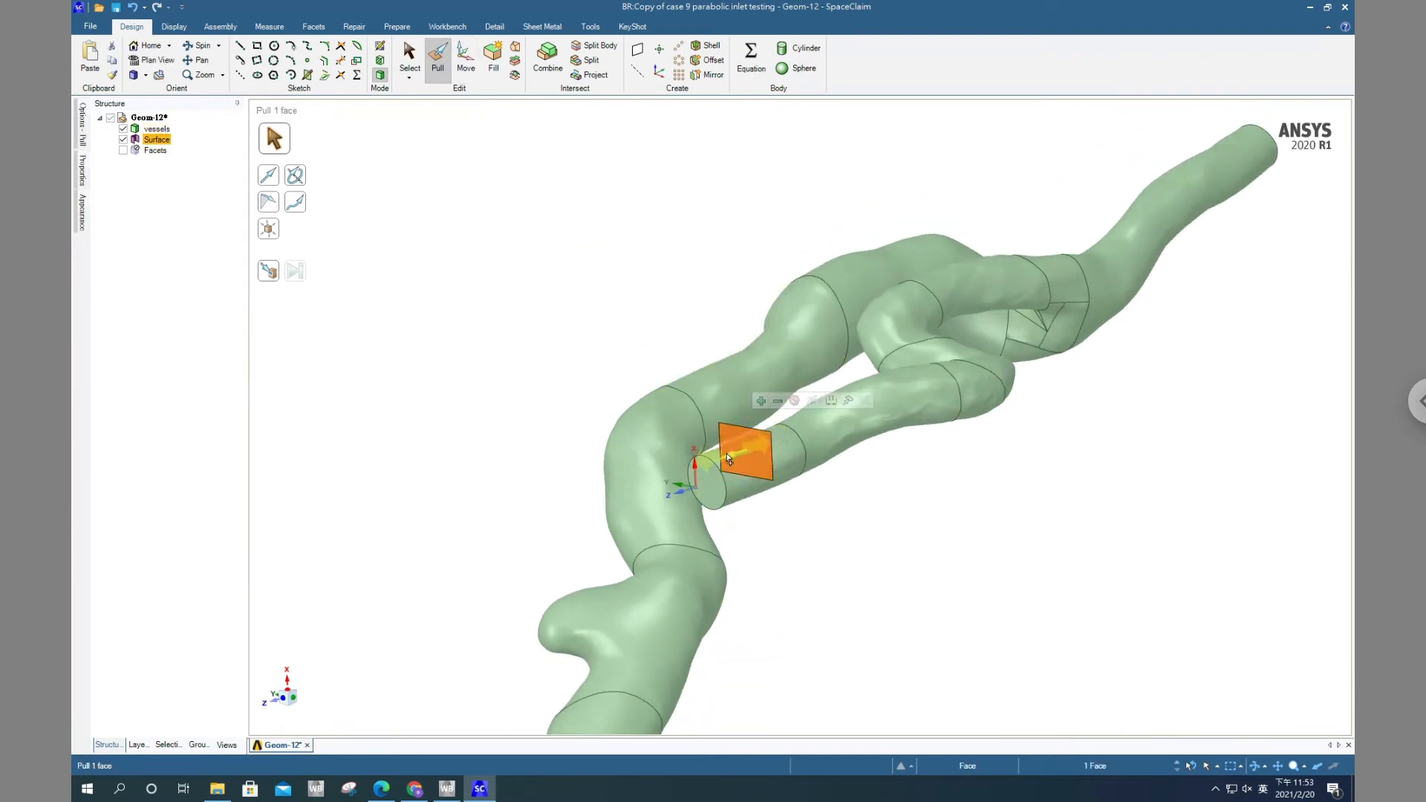
pyautogui.moveTo(726, 455); pyautogui.dragTo(707, 465)
pyautogui.moveTo(848, 488); pyautogui.dragTo(966, 536, button='middle')
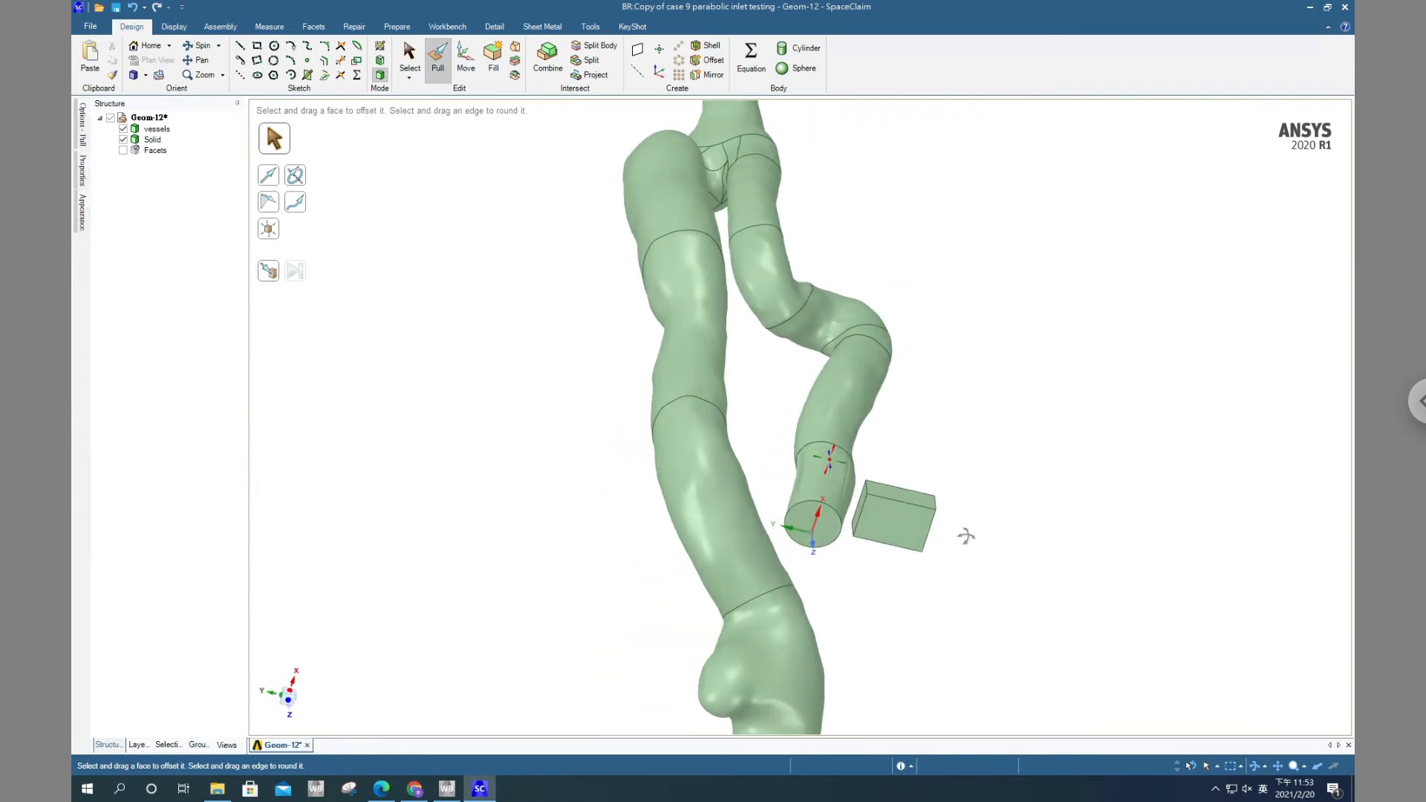
# Rename the new solid block as "align stone" and clear the selection
pyautogui.click(154, 140)
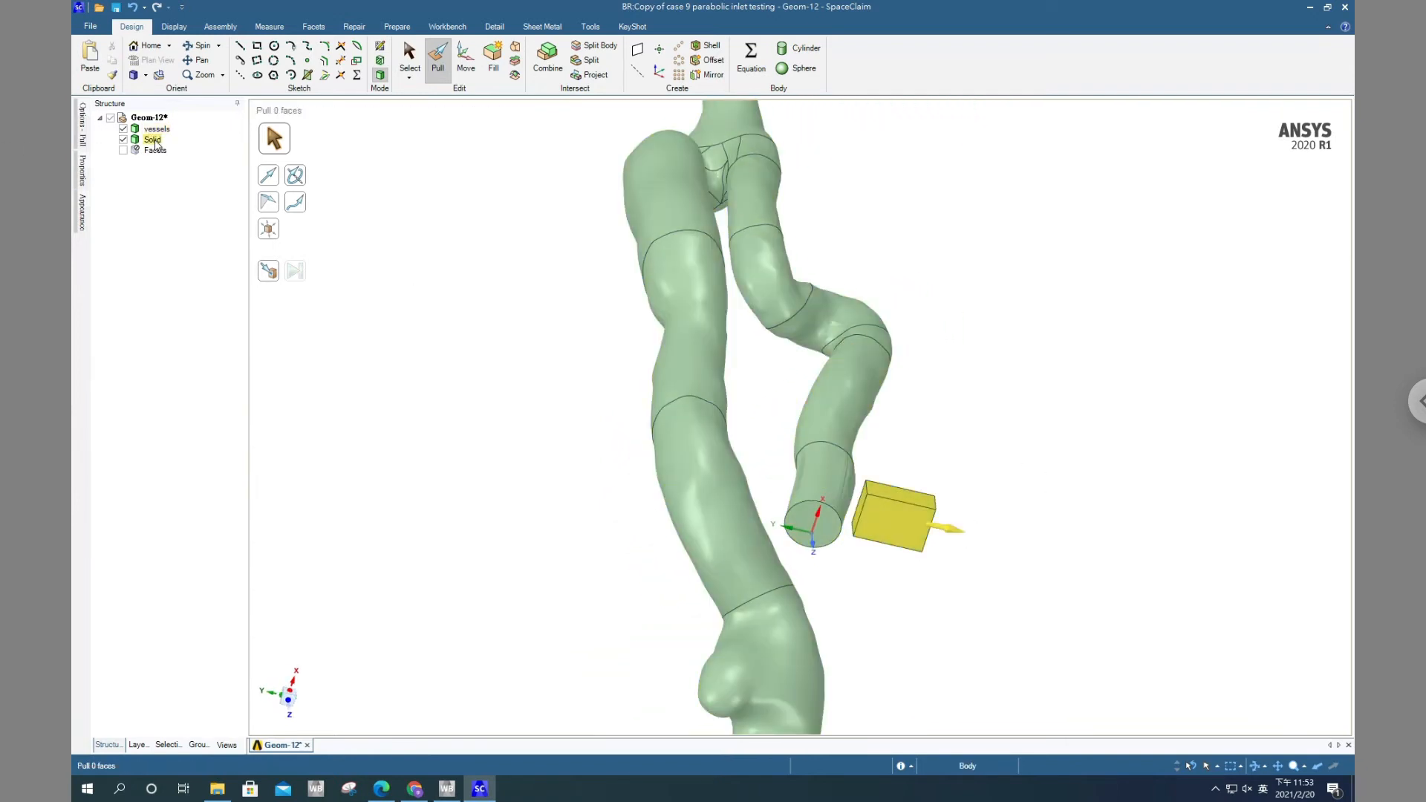
pyautogui.click(155, 141)
pyautogui.rightClick(154, 141)
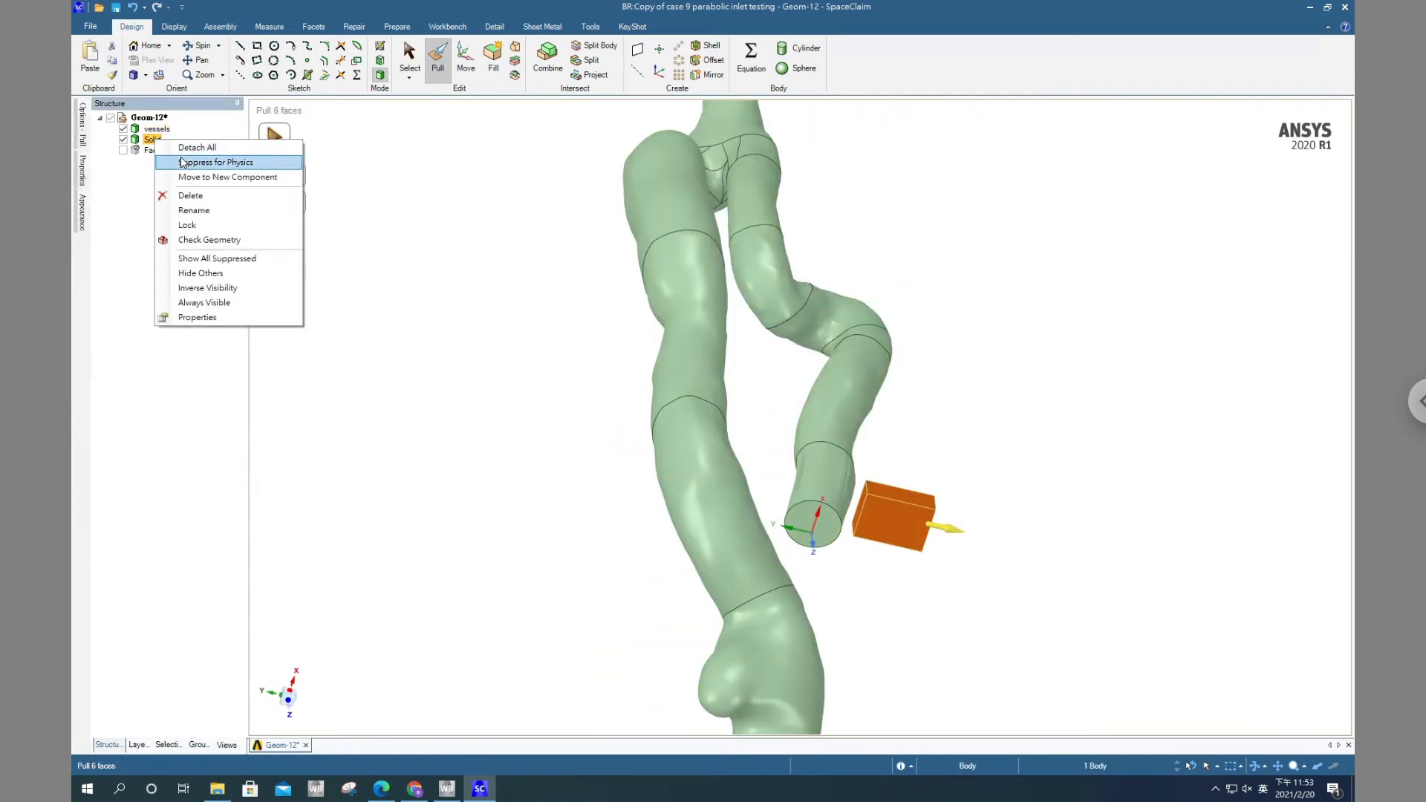
pyautogui.click(194, 211)
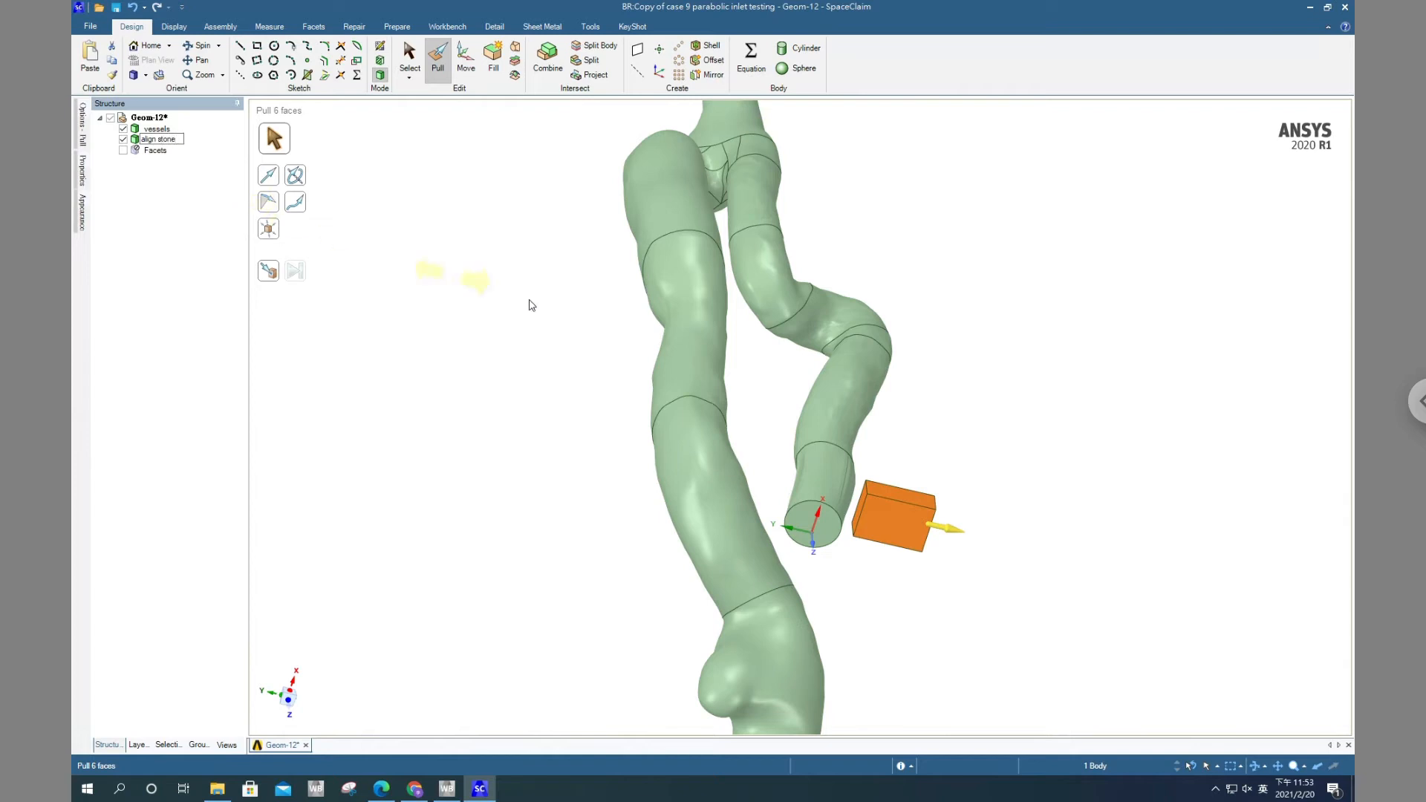
pyautogui.press('Return')
pyautogui.click(1081, 422)
# Select the whole vessels body for moving and anchor the Move handle at the centre of the inlet's circular end face
pyautogui.moveTo(1079, 416); pyautogui.dragTo(1043, 417, button='middle')
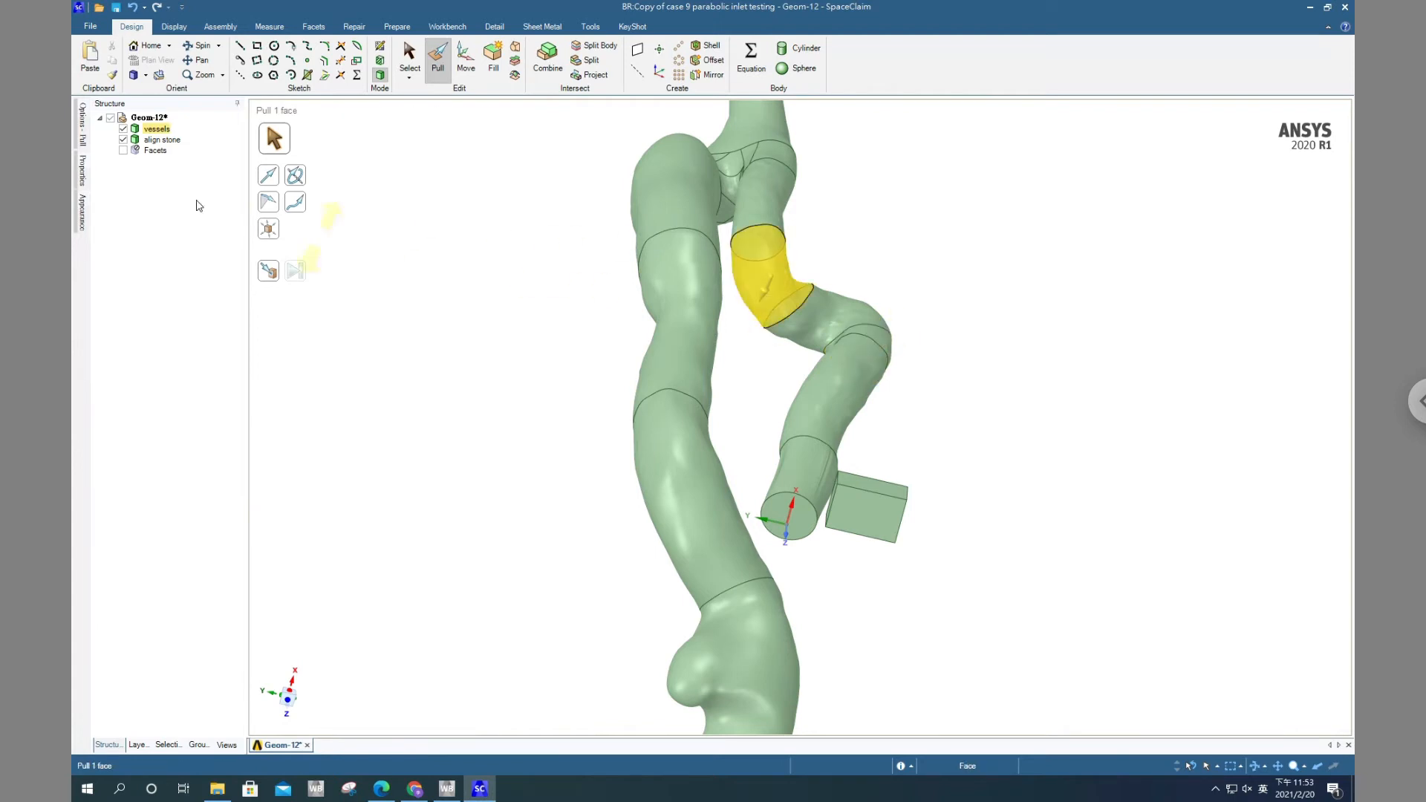
pyautogui.click(155, 130)
pyautogui.click(155, 130)
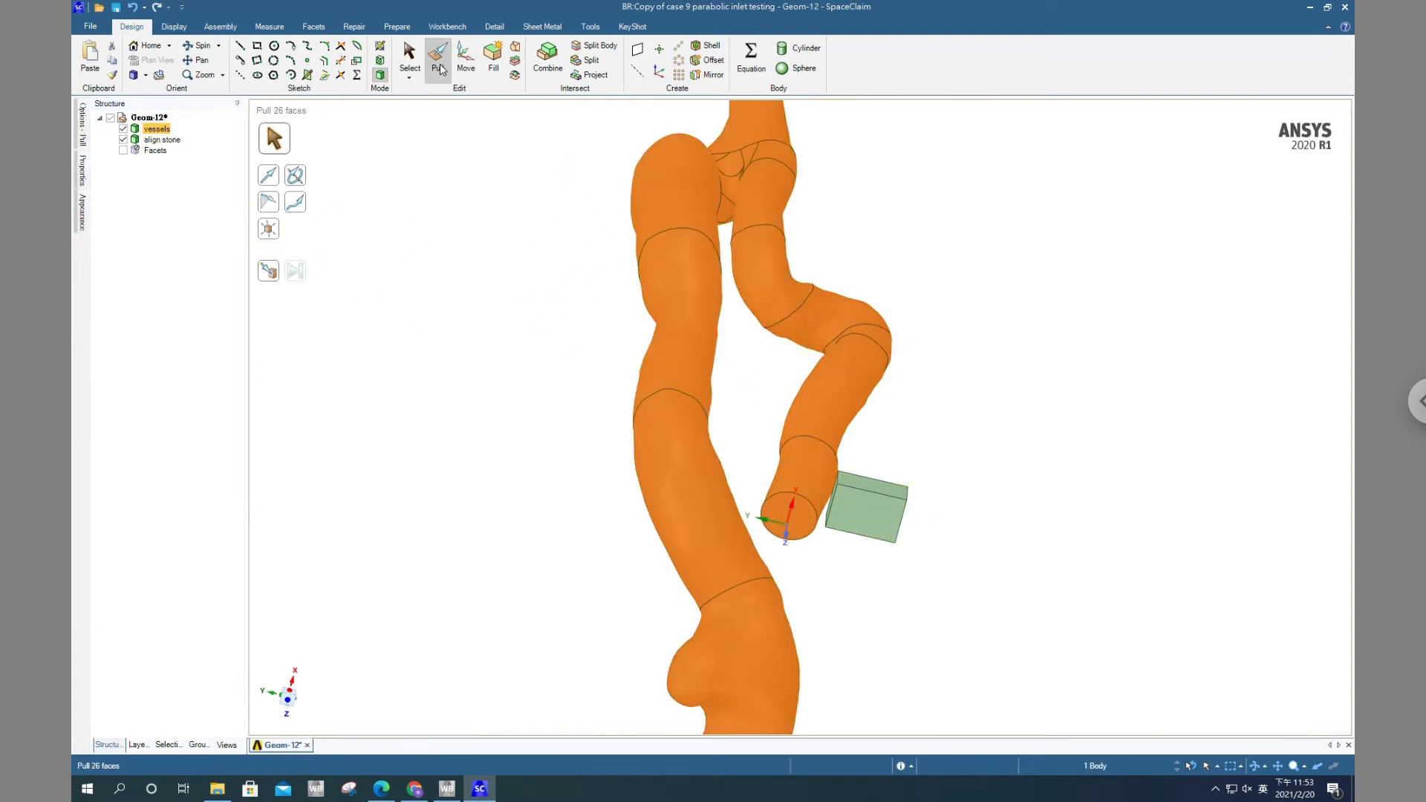
pyautogui.click(157, 130)
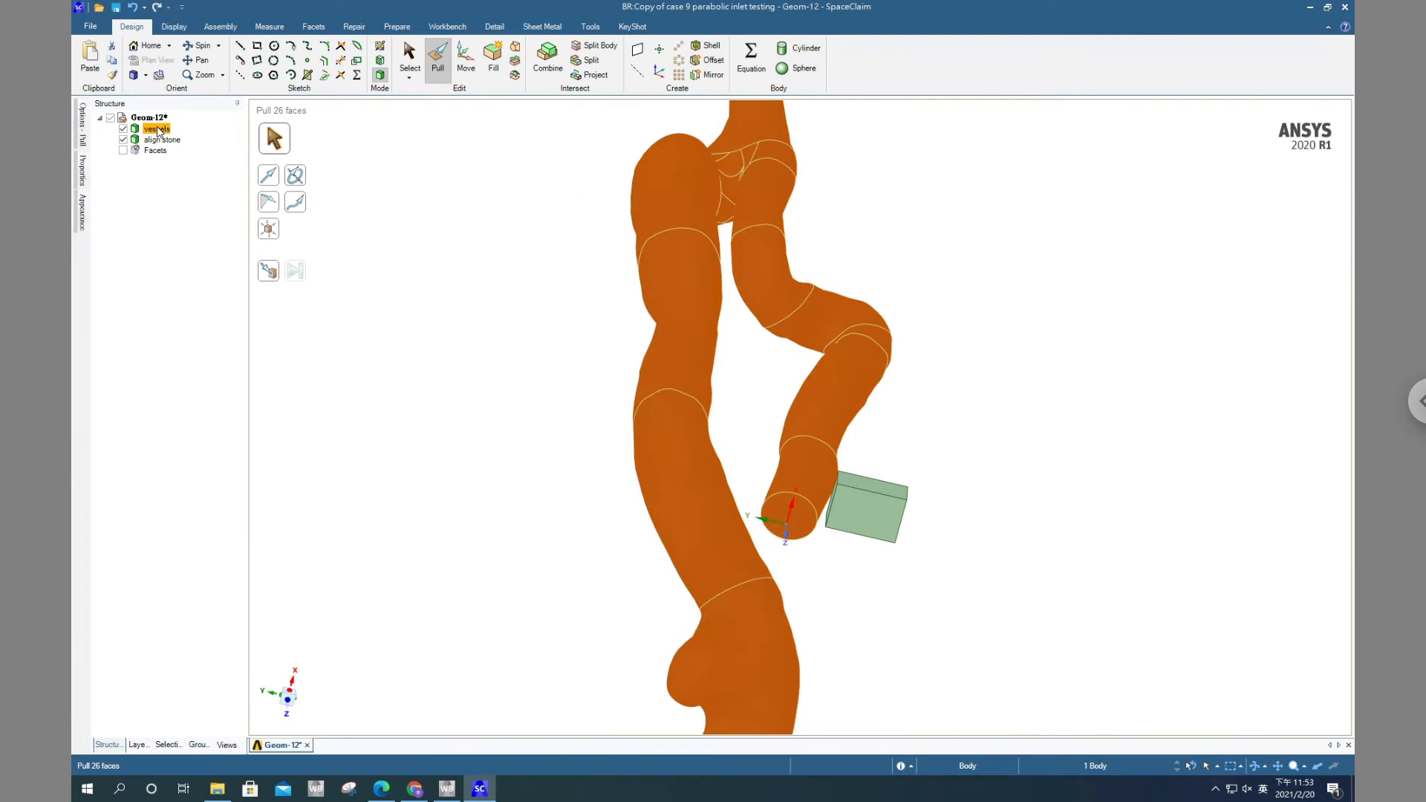
pyautogui.click(297, 134)
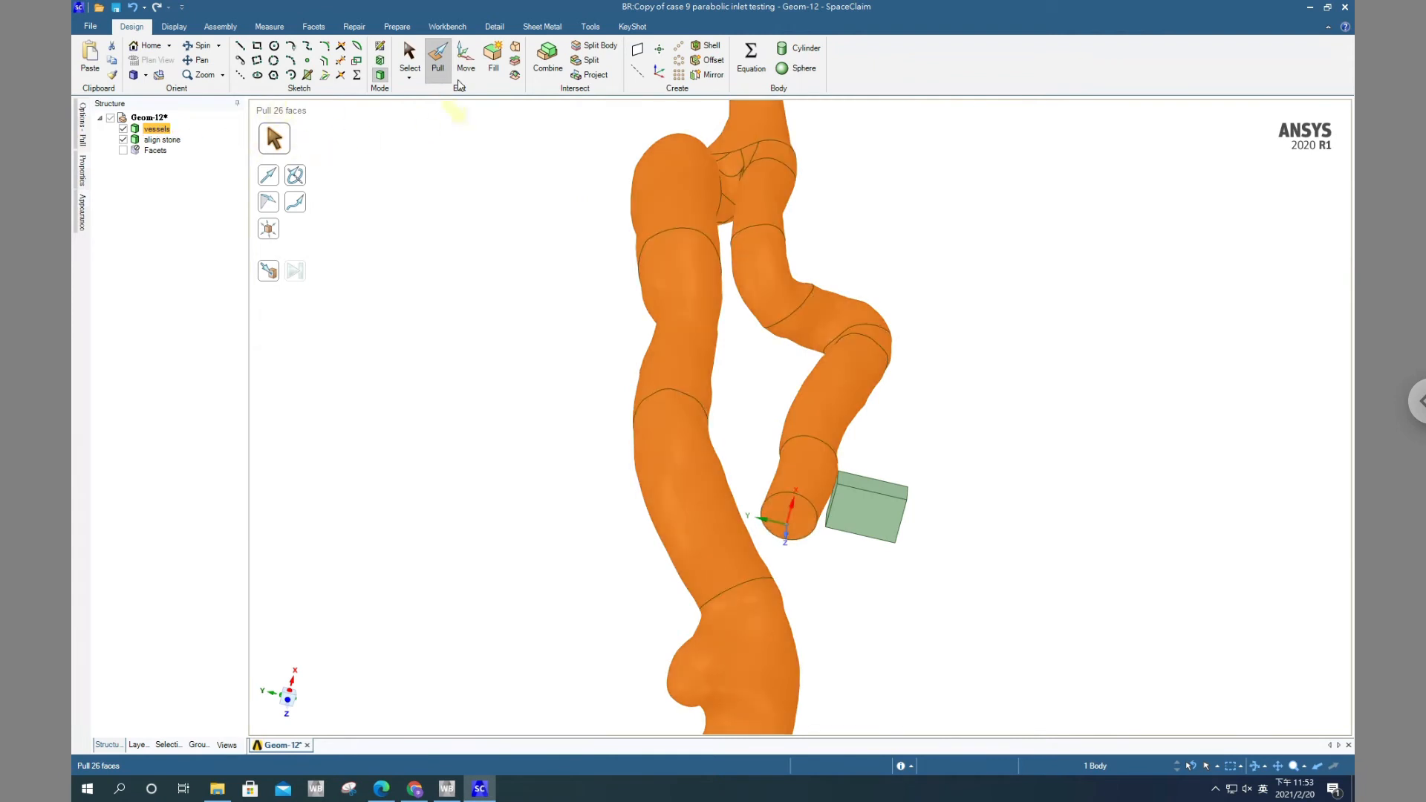
pyautogui.click(465, 58)
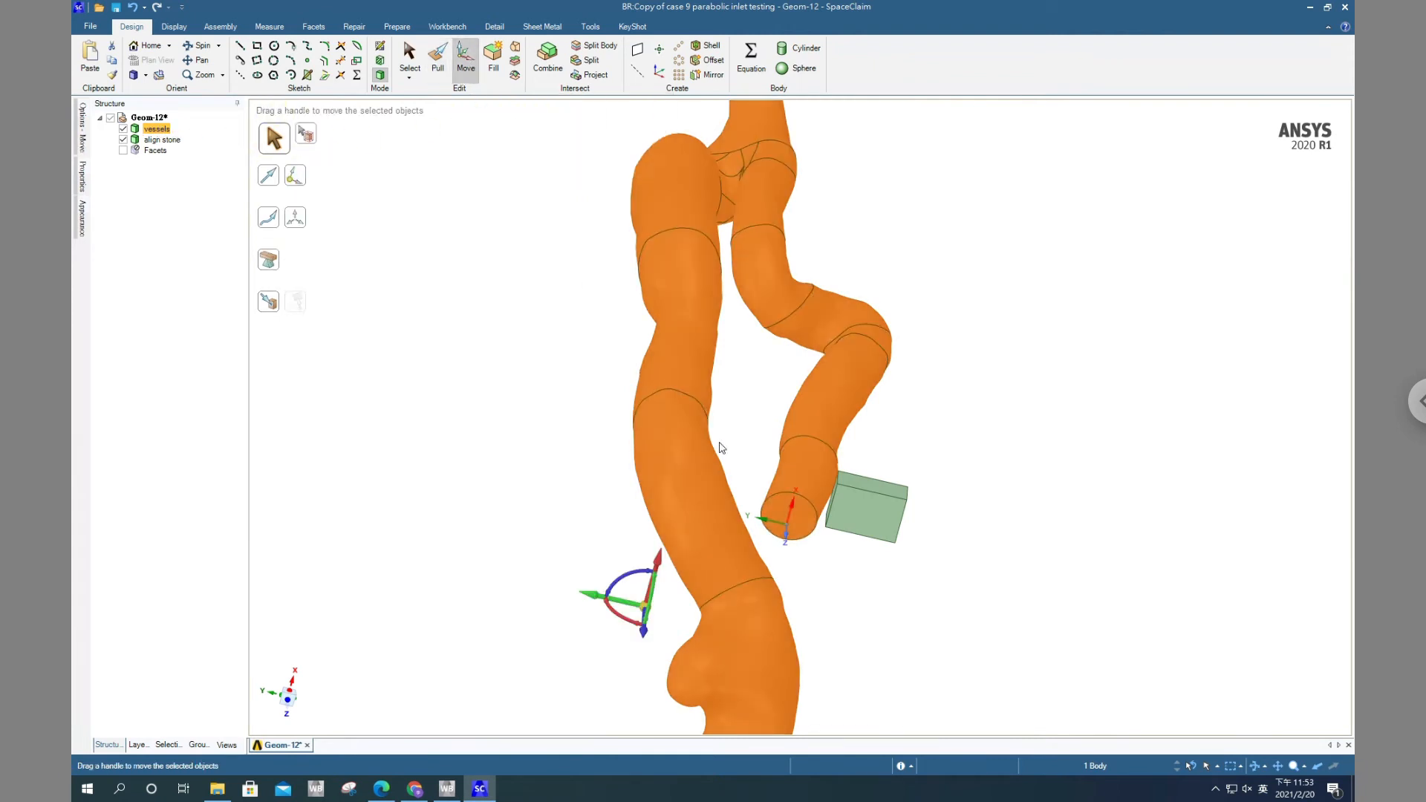
pyautogui.moveTo(644, 607); pyautogui.dragTo(806, 518)
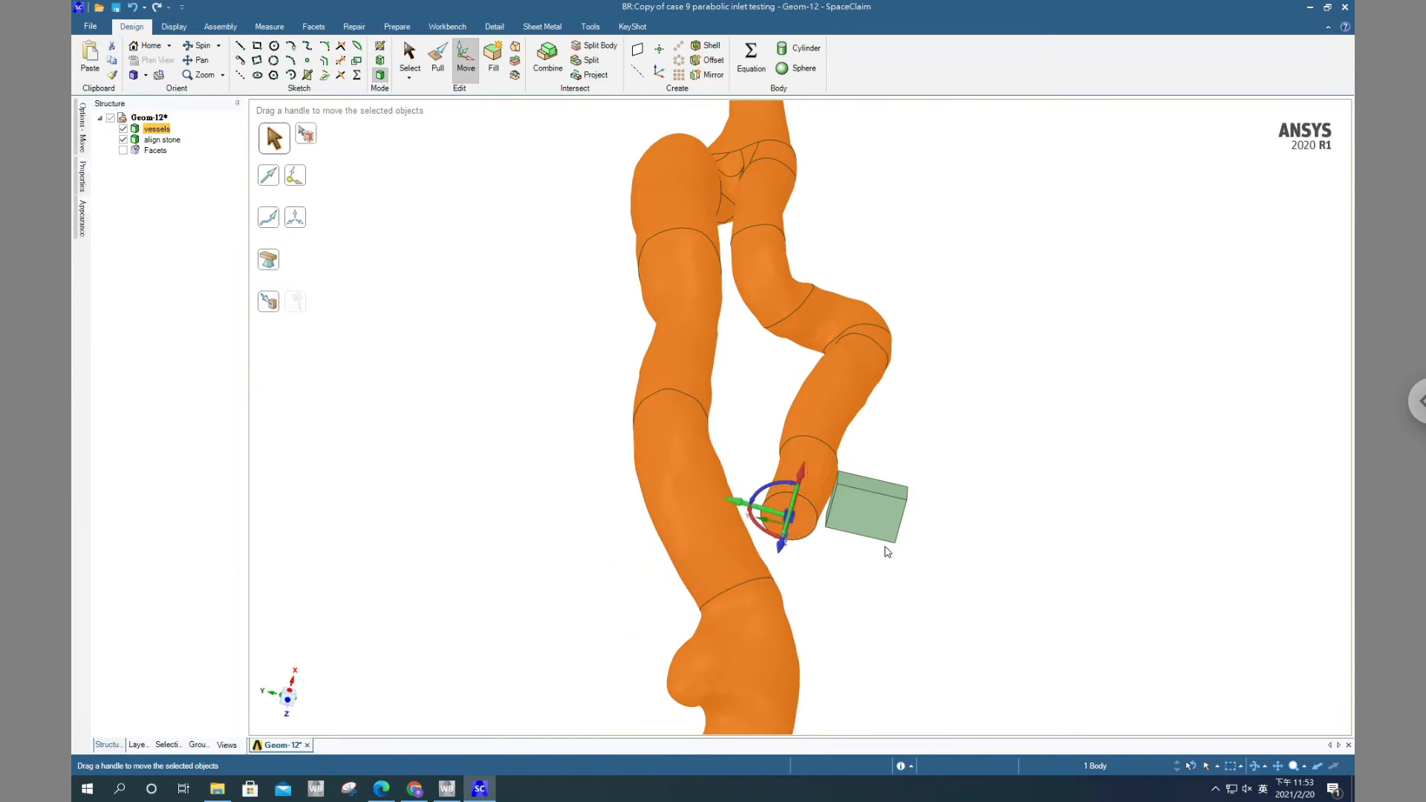
# Rotate the vessels body with Orient to Object, aligning the handle's blue axis to the align stone face perpendicular to the coordinate system's Z axis
pyautogui.scroll(4, 817, 461)
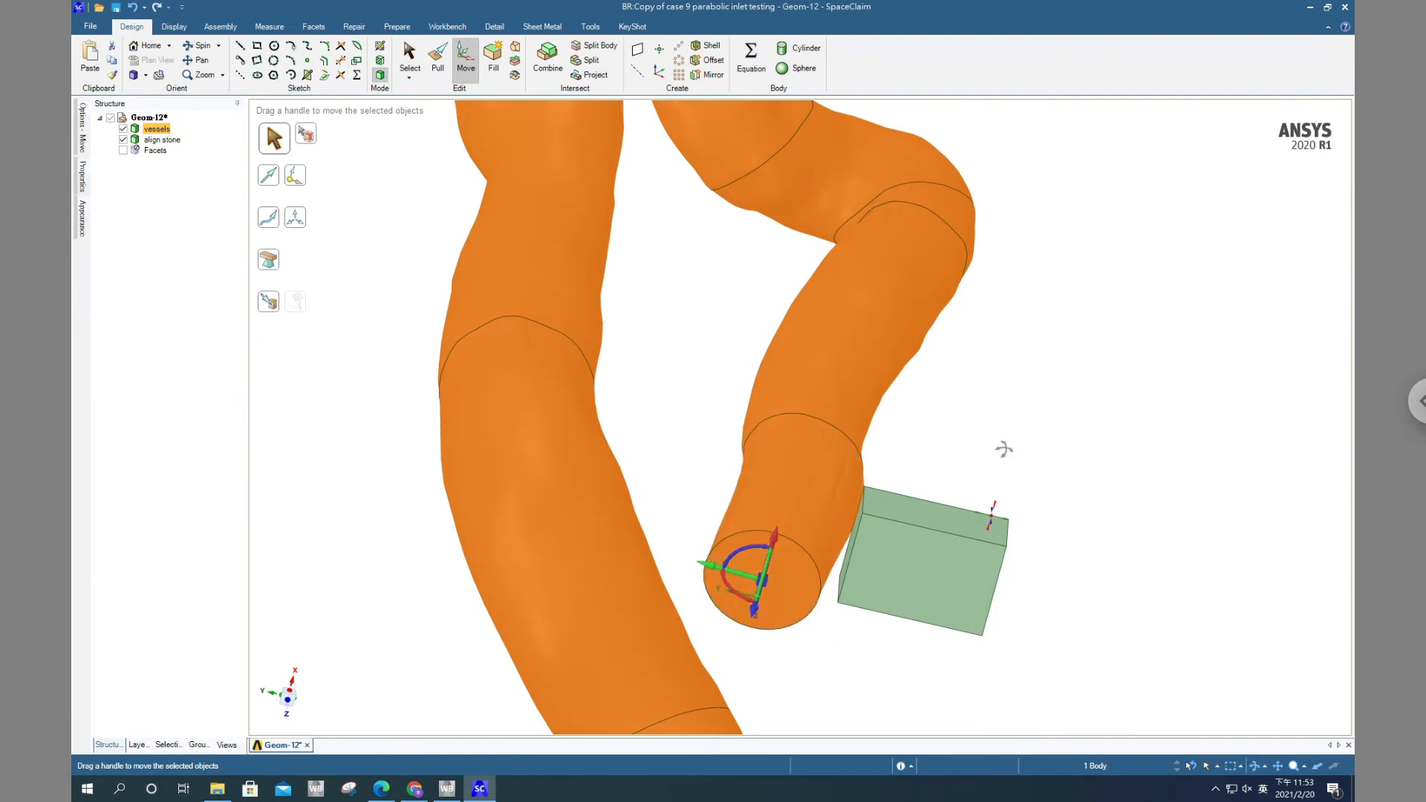
pyautogui.moveTo(1002, 449); pyautogui.dragTo(854, 579, button='middle')
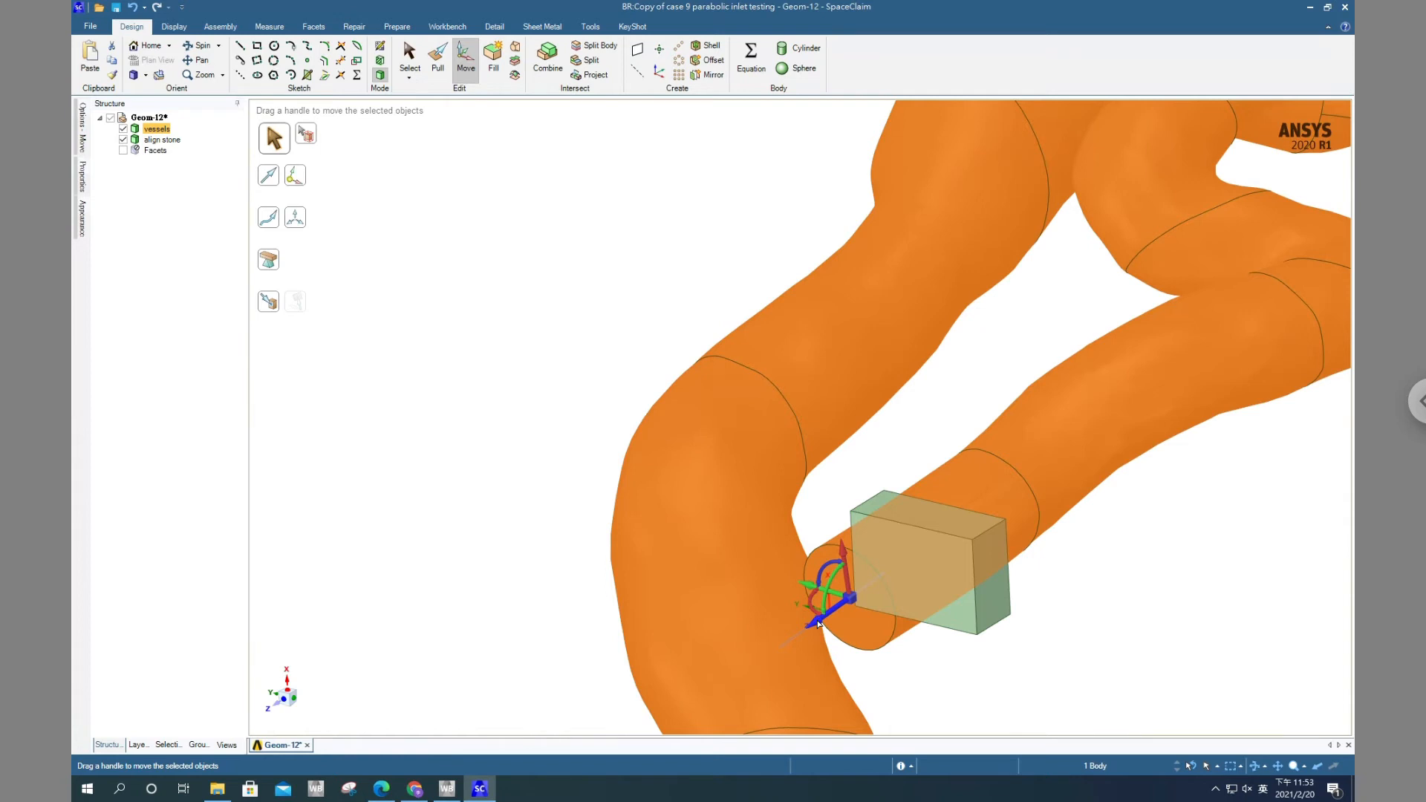
pyautogui.click(818, 624)
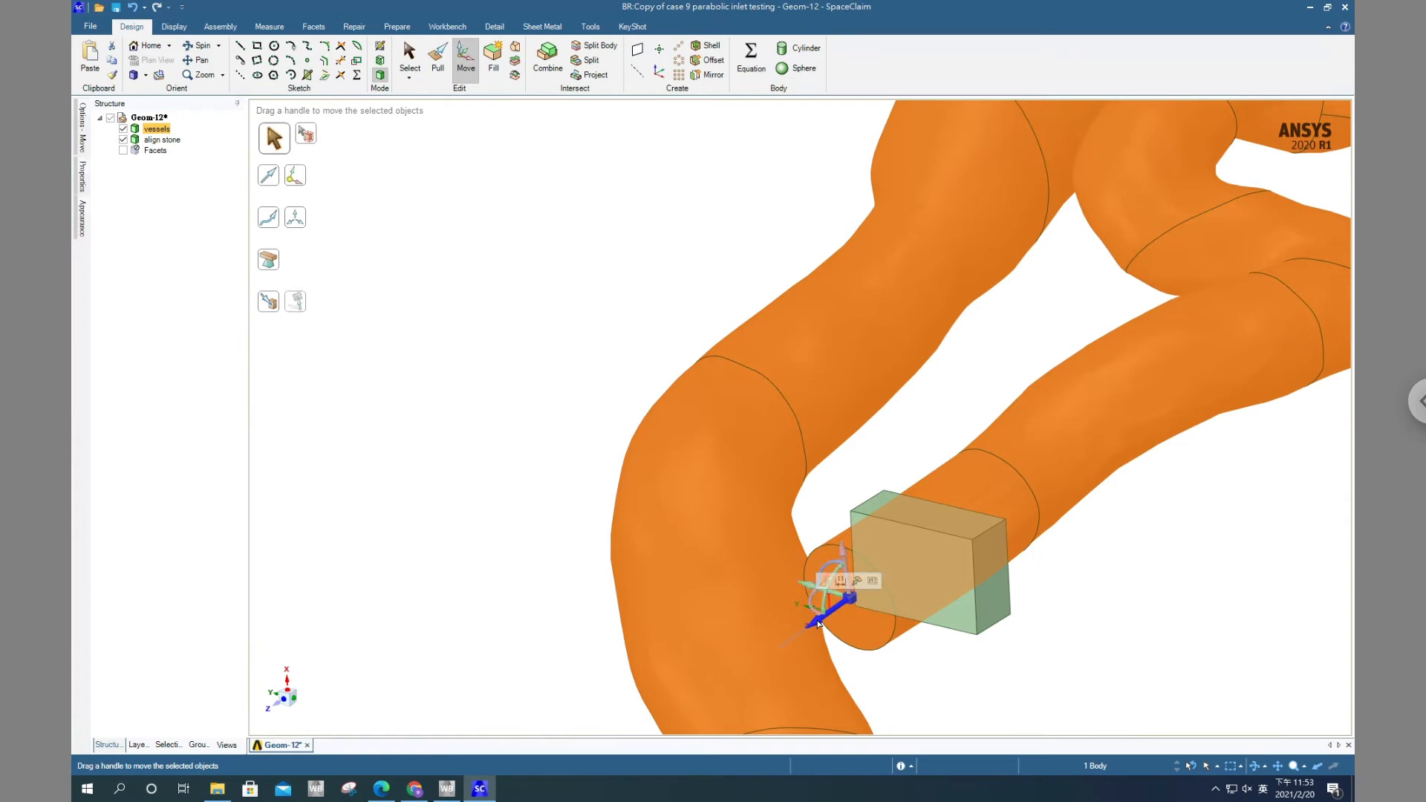
pyautogui.click(297, 304)
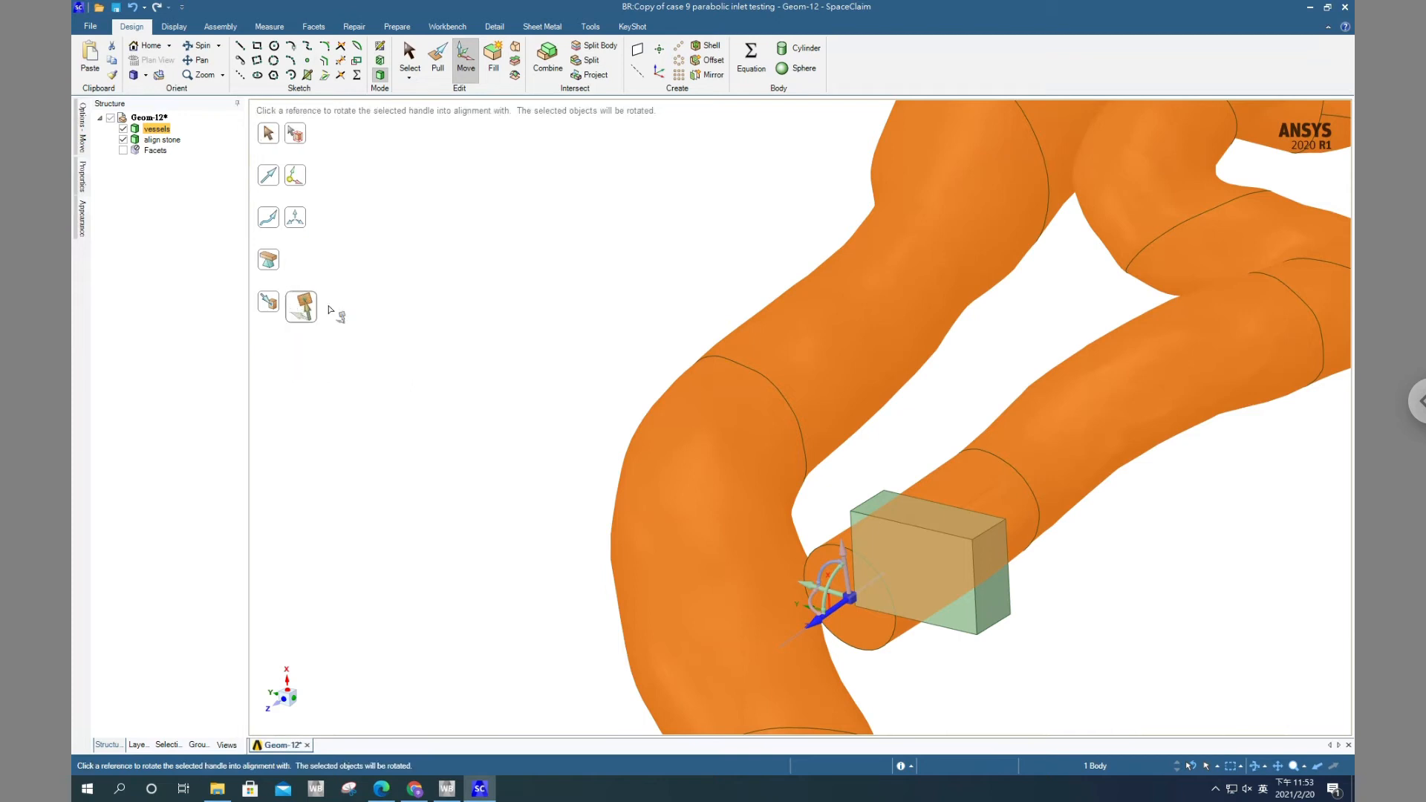
pyautogui.moveTo(707, 348)
pyautogui.mouseDown(button='middle')
pyautogui.moveTo(674, 352)
pyautogui.moveTo(613, 321)
pyautogui.moveTo(550, 314)
pyautogui.mouseUp(button='middle')
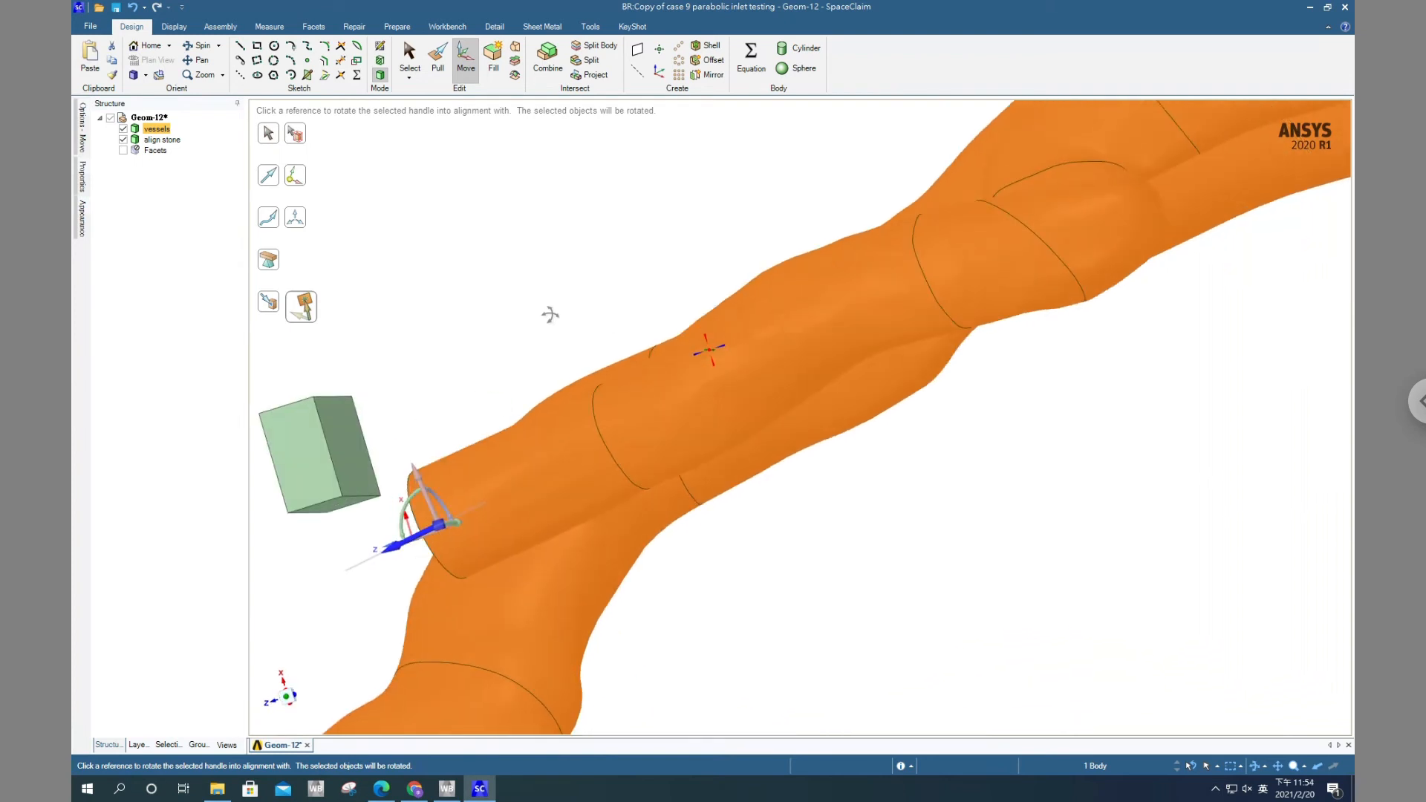
pyautogui.click(342, 438)
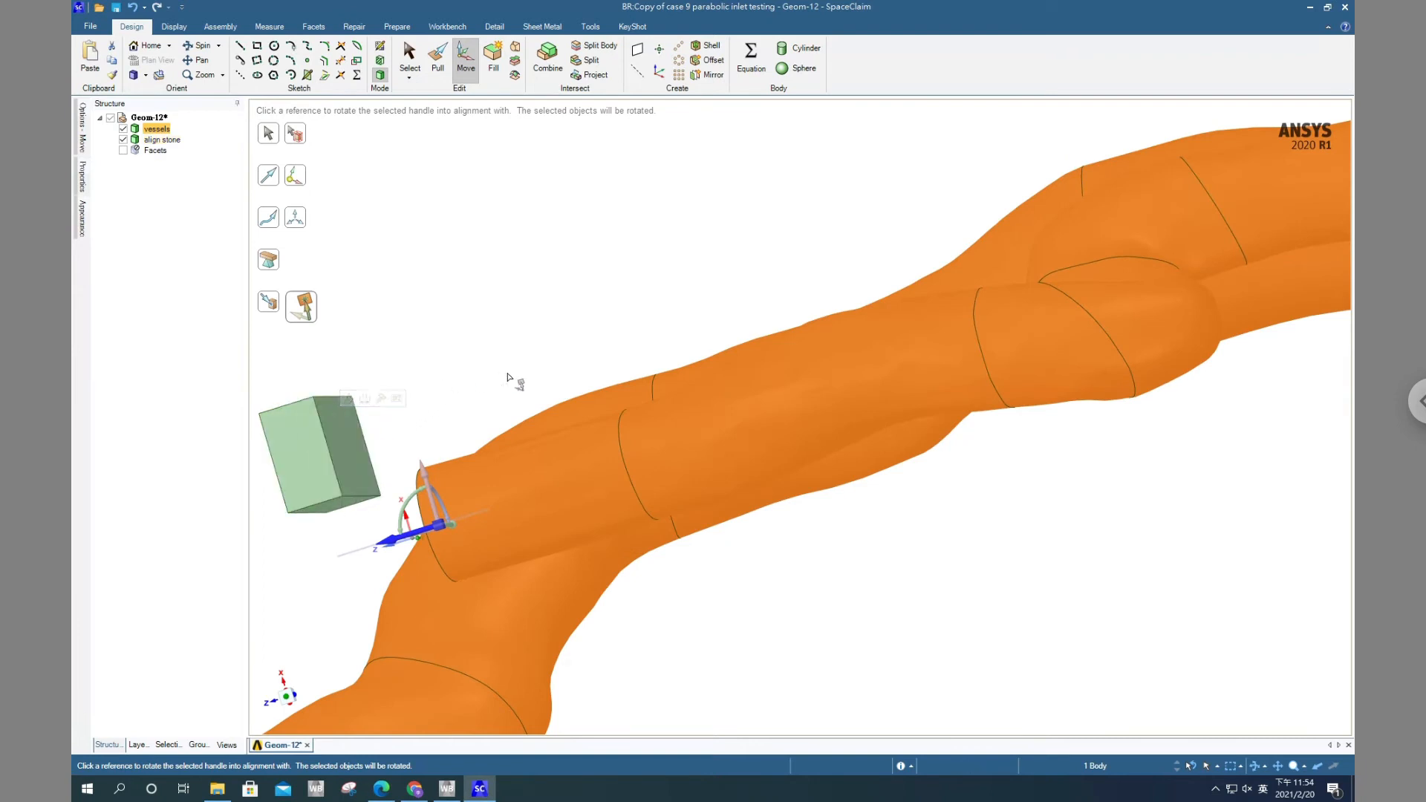
pyautogui.moveTo(511, 378); pyautogui.dragTo(576, 384, button='middle')
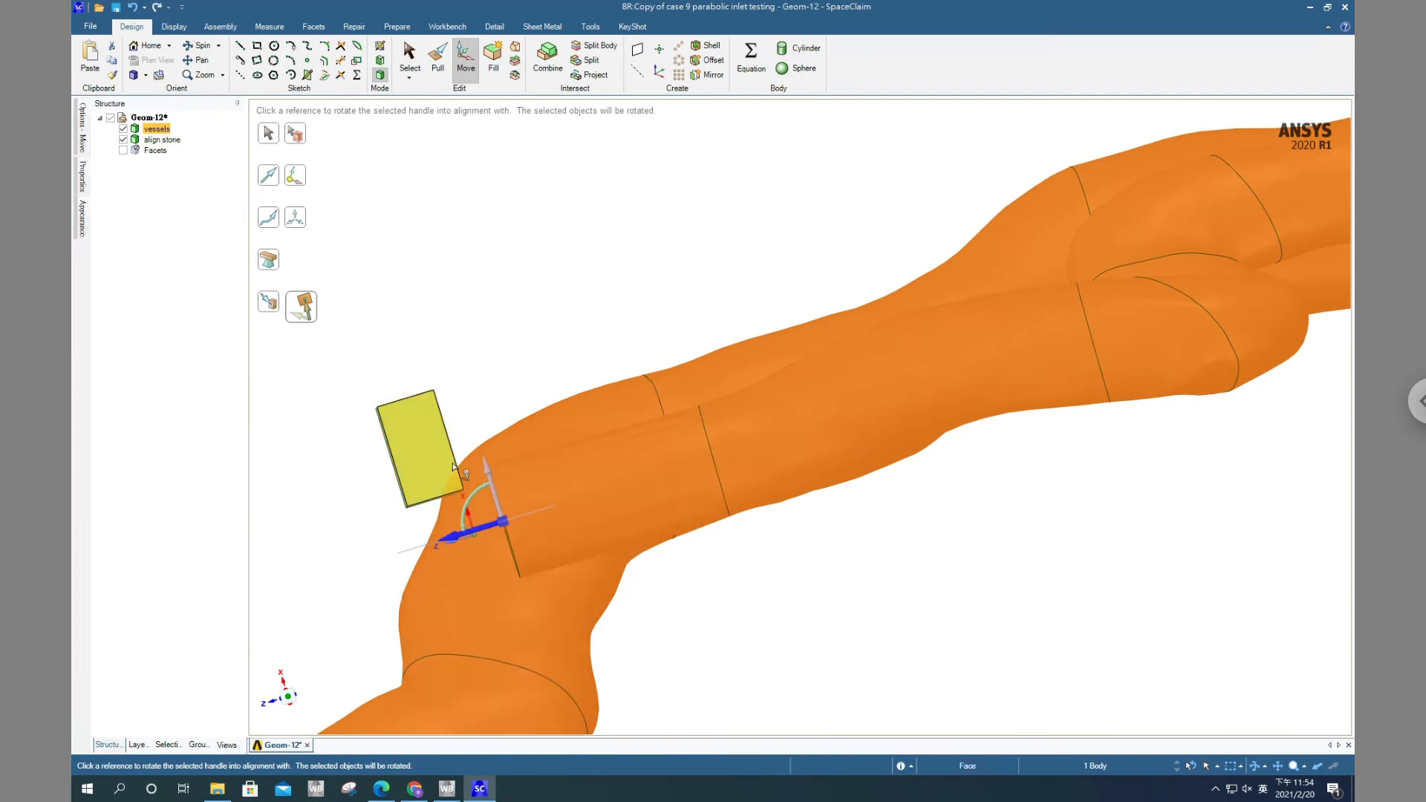
pyautogui.moveTo(471, 359); pyautogui.dragTo(985, 526, button='middle')
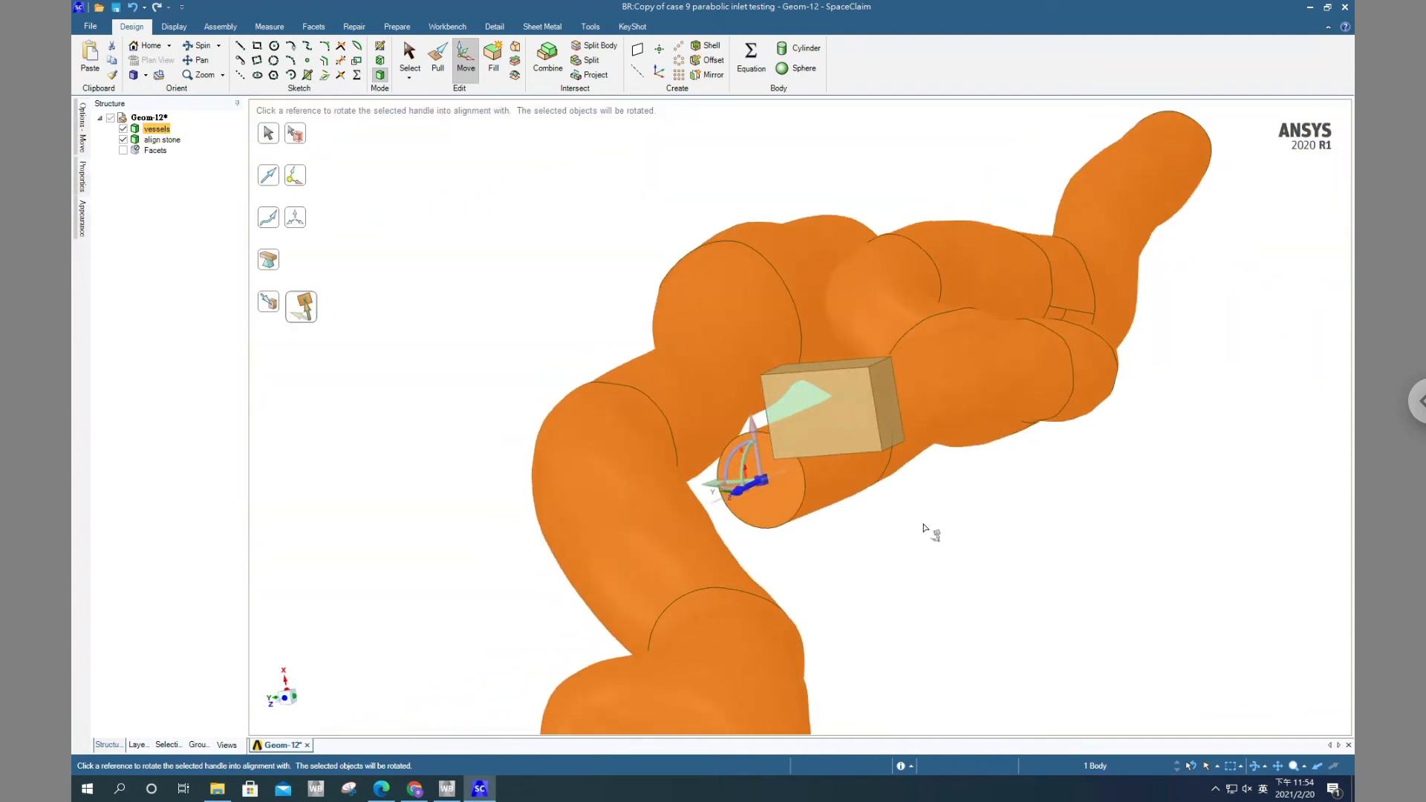
pyautogui.press('Escape')
# Reselect the rotated vessels body and re-anchor the Move handle at the centre of its inlet face
pyautogui.scroll(3, 779, 520)
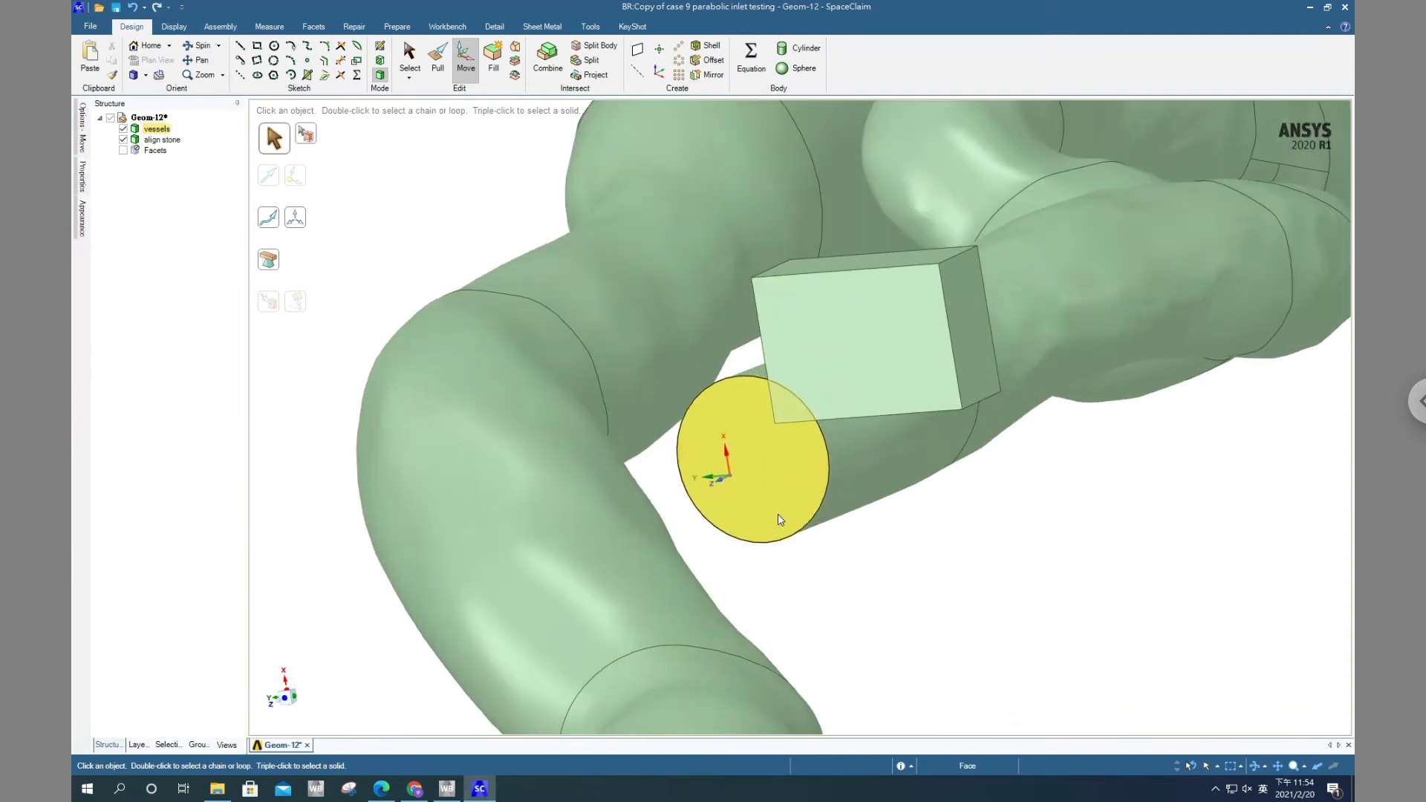
pyautogui.moveTo(779, 520); pyautogui.dragTo(703, 560, button='middle')
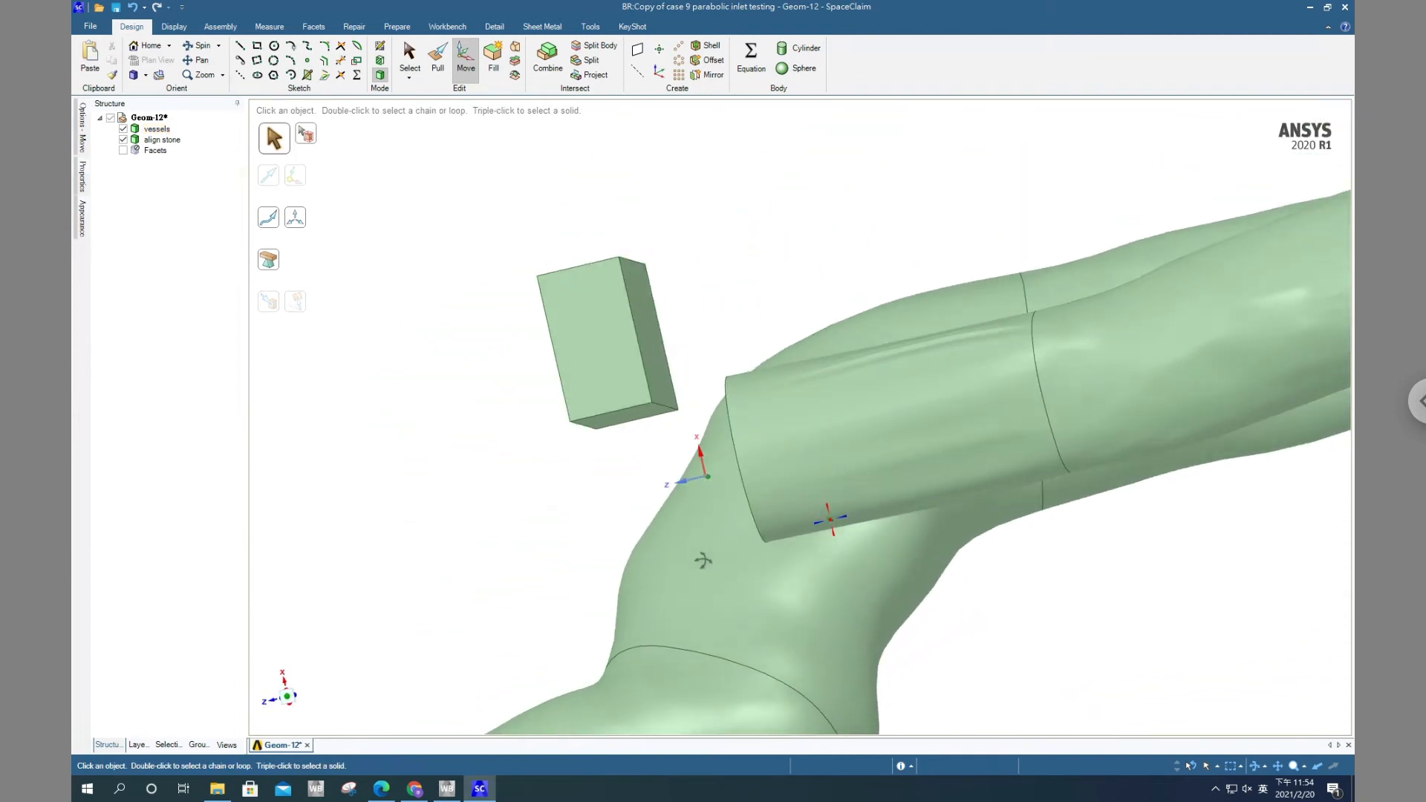
pyautogui.moveTo(761, 473); pyautogui.dragTo(719, 466, button='middle')
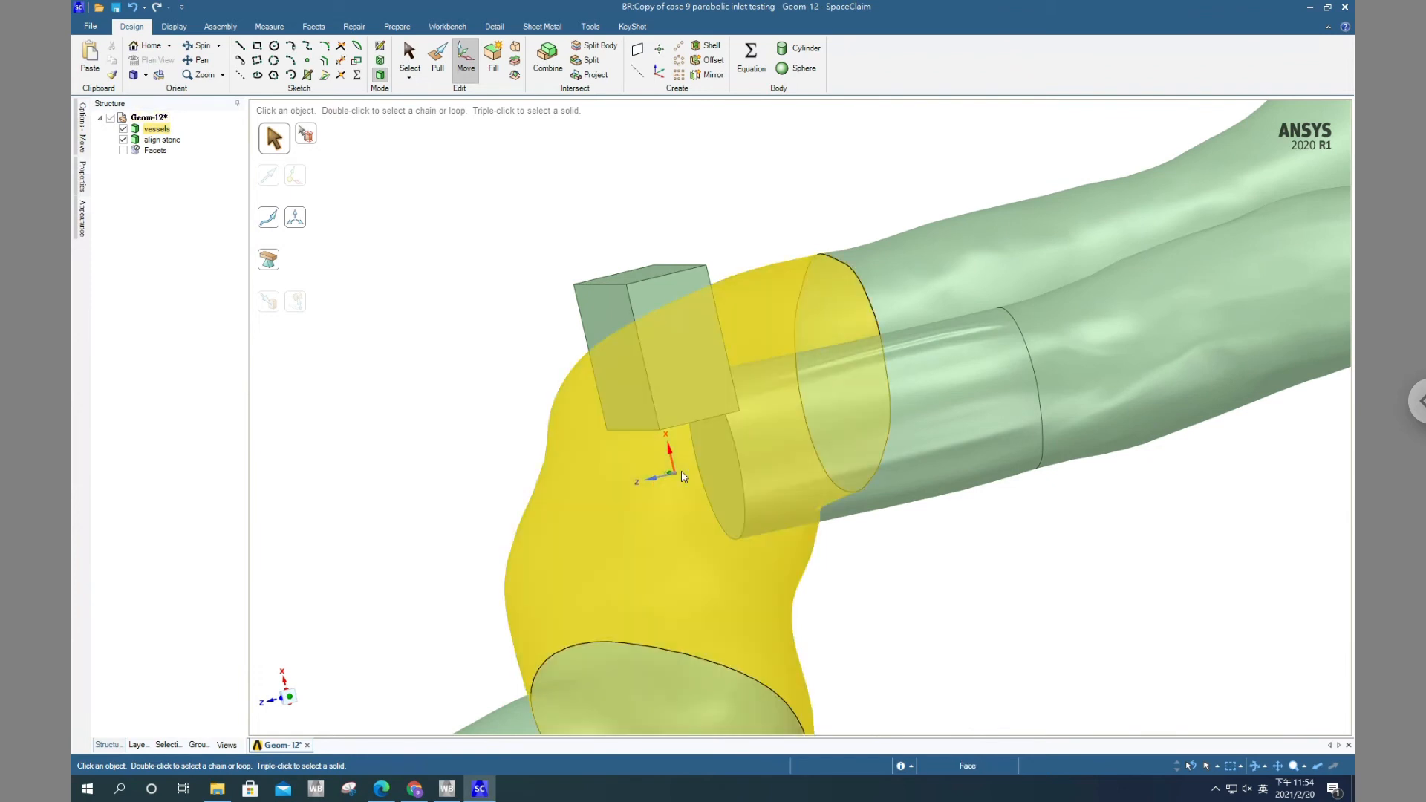
pyautogui.moveTo(686, 475); pyautogui.dragTo(776, 480, button='middle')
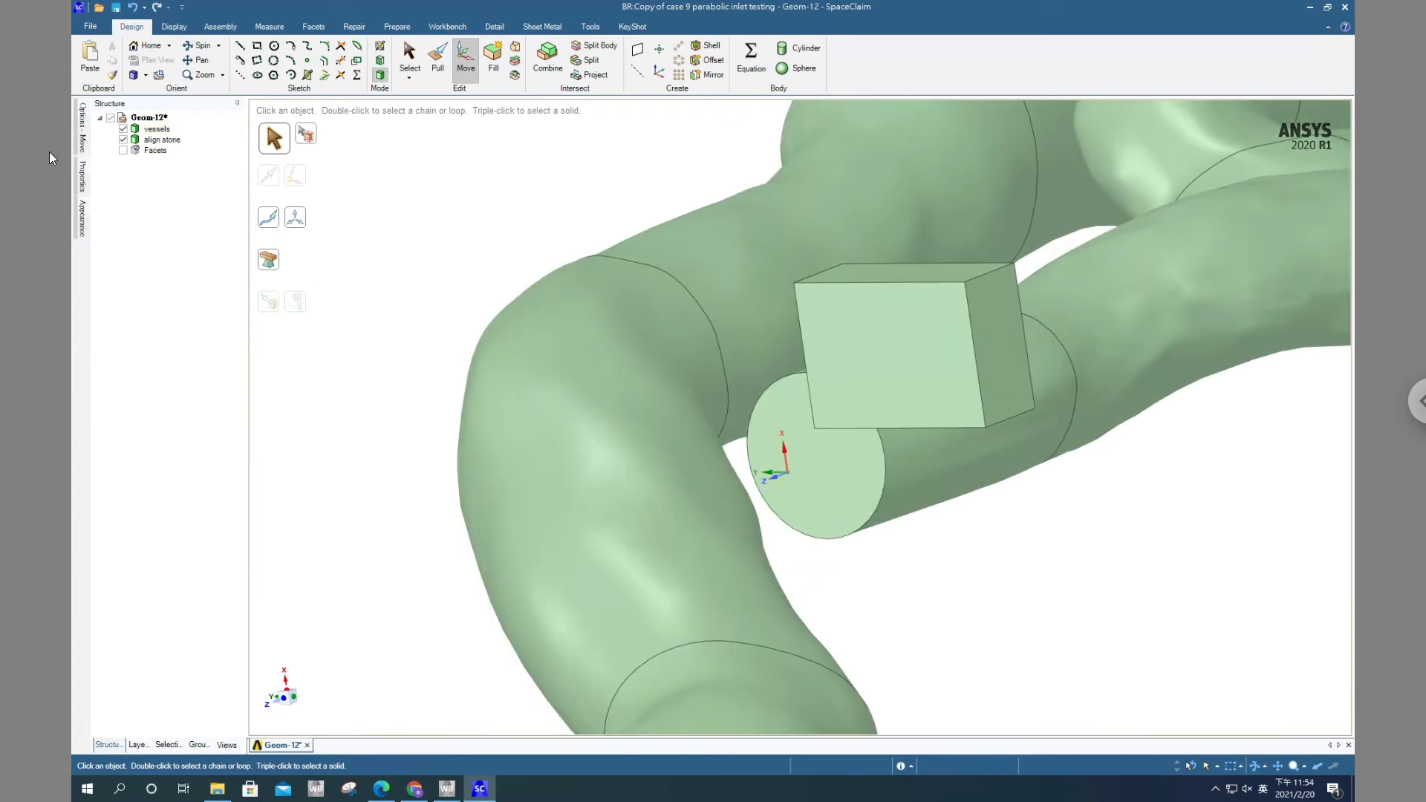
pyautogui.click(157, 129)
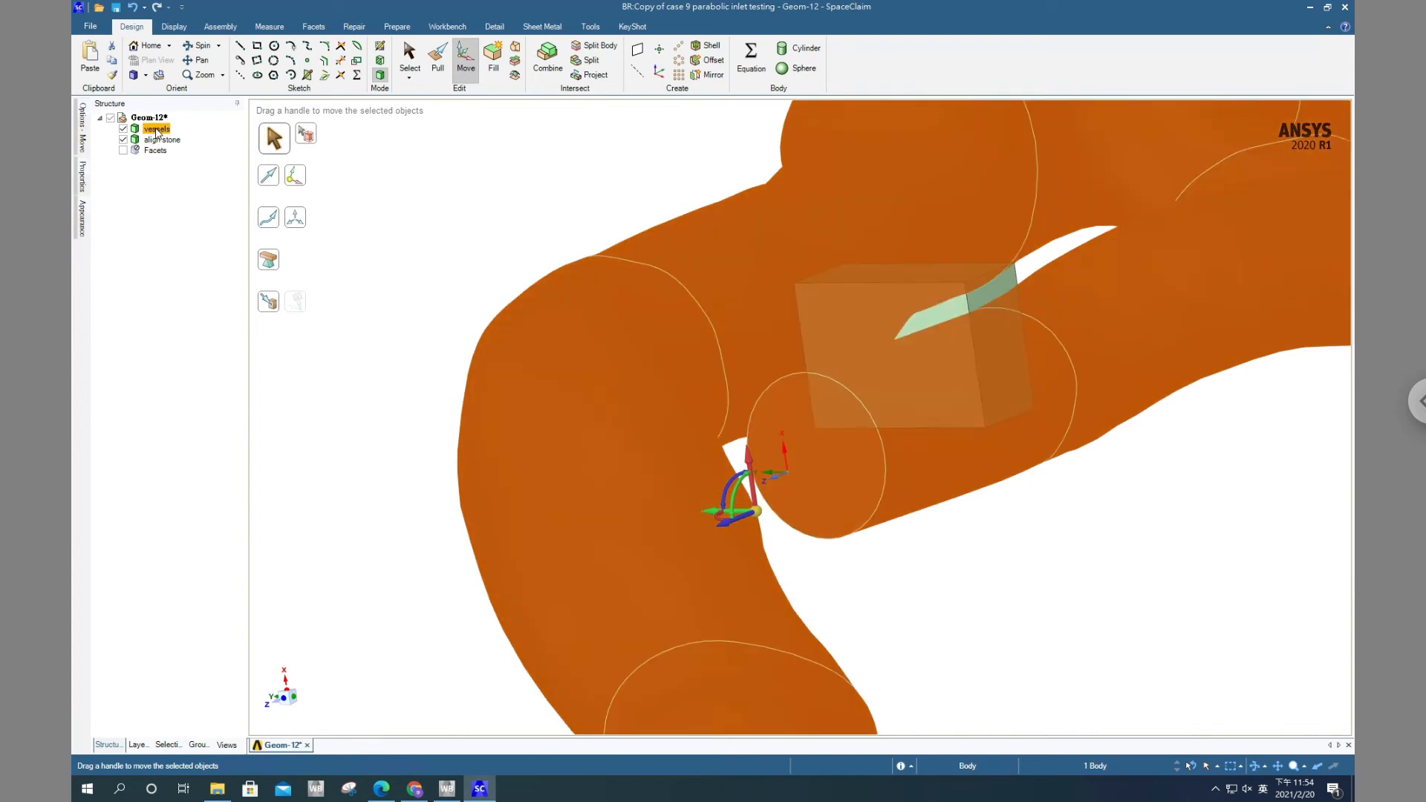
pyautogui.click(156, 130)
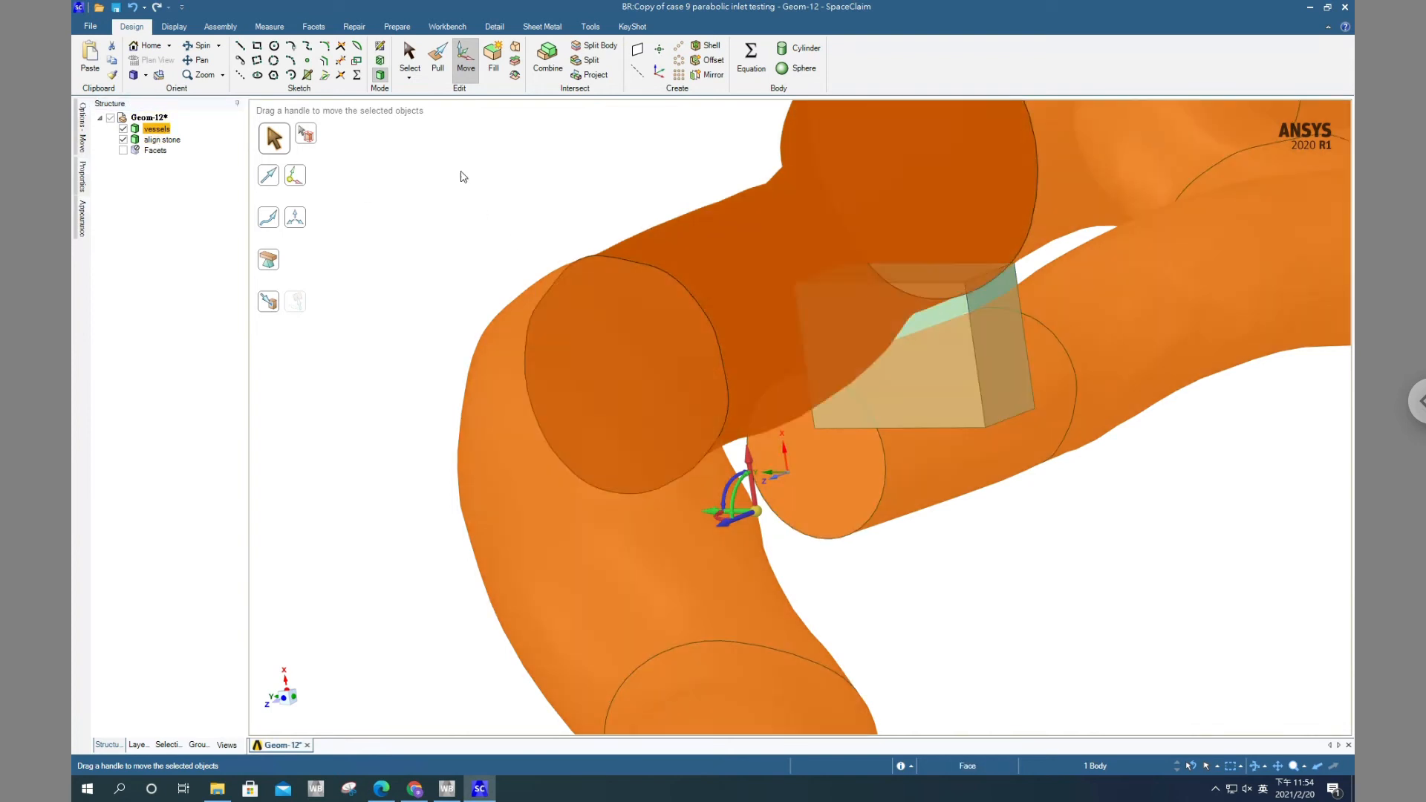
pyautogui.moveTo(757, 512); pyautogui.dragTo(809, 454)
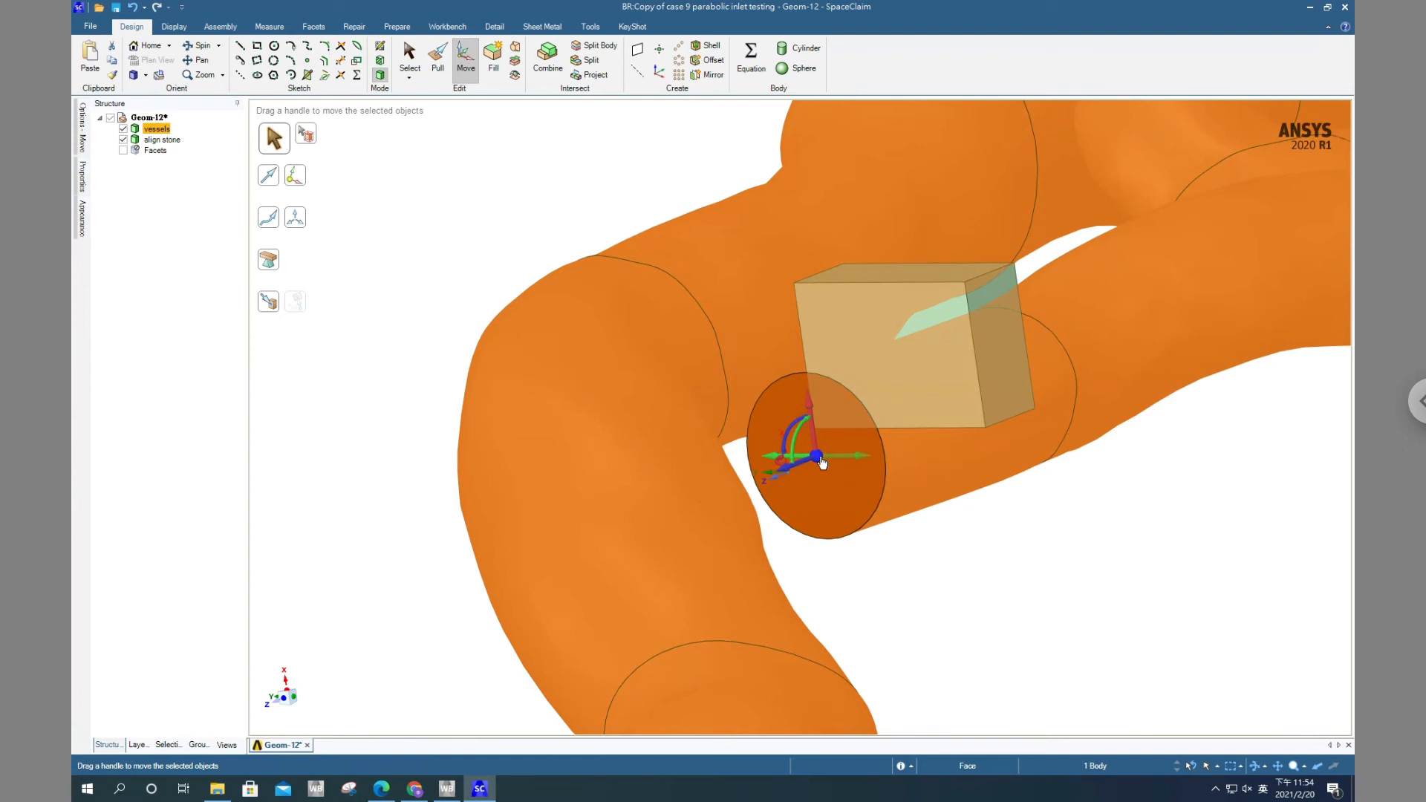
# Move the vessels body along the handle's blue Z axis with Up To, using the coordinate system's Y axis as the reference
pyautogui.moveTo(953, 536); pyautogui.dragTo(943, 535, button='middle')
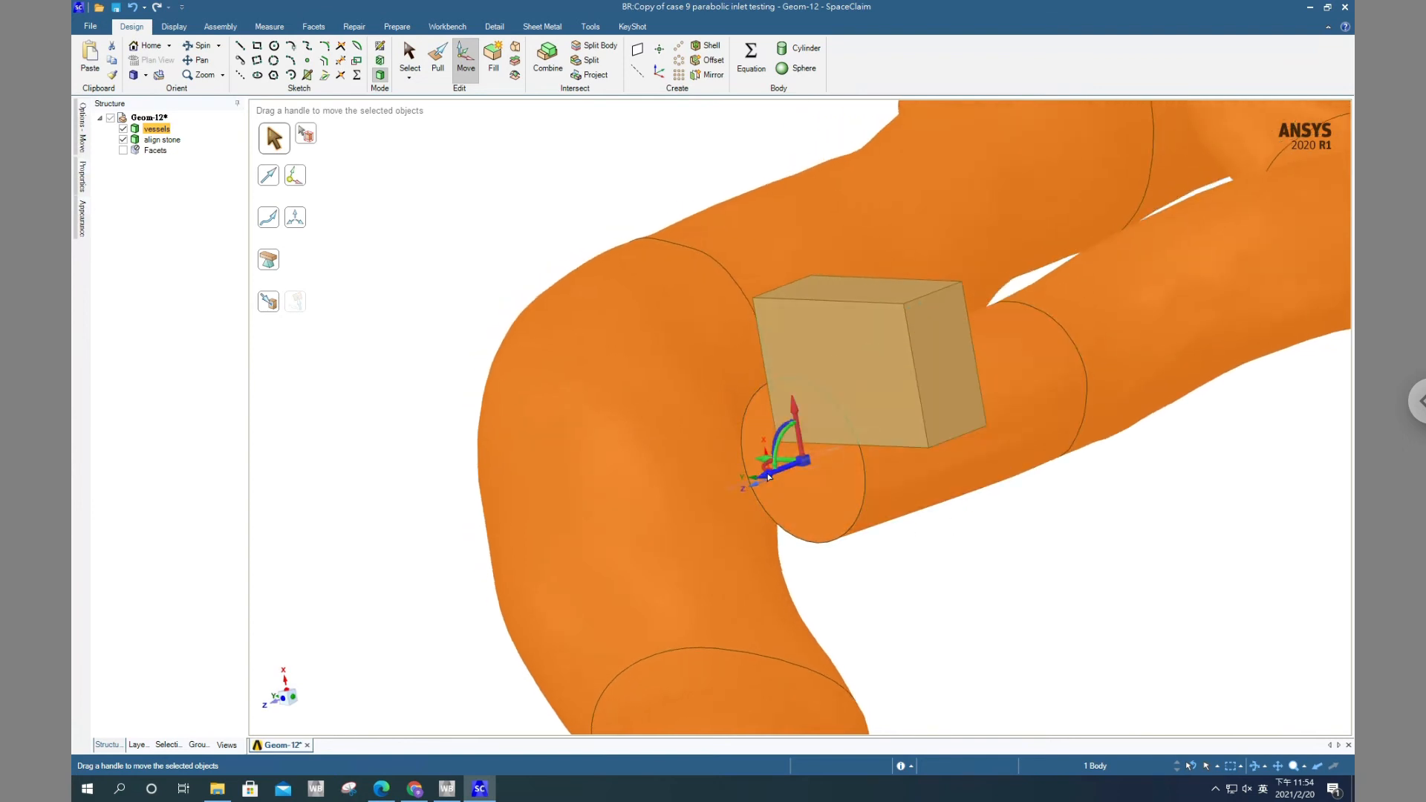
pyautogui.click(270, 304)
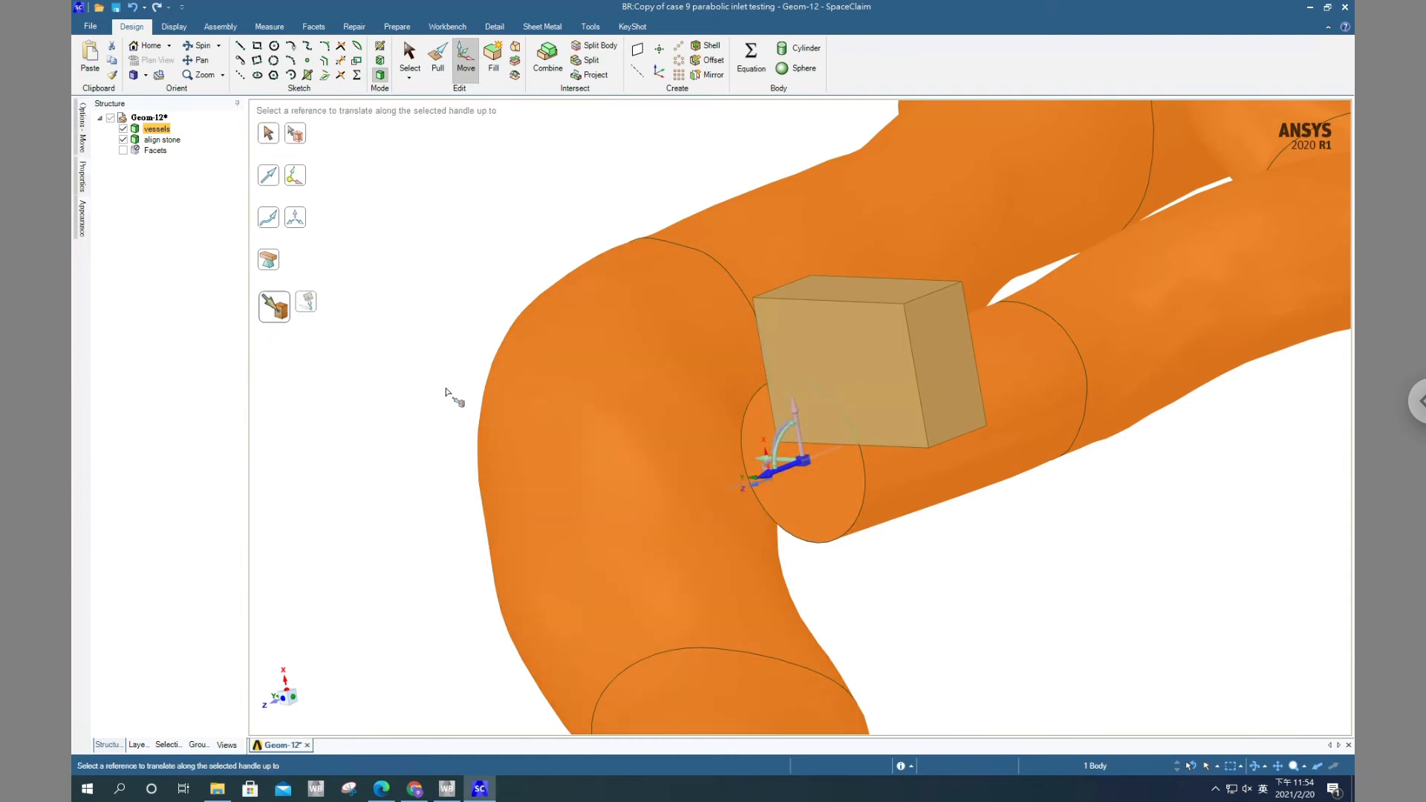
pyautogui.moveTo(924, 540); pyautogui.dragTo(993, 545, button='middle')
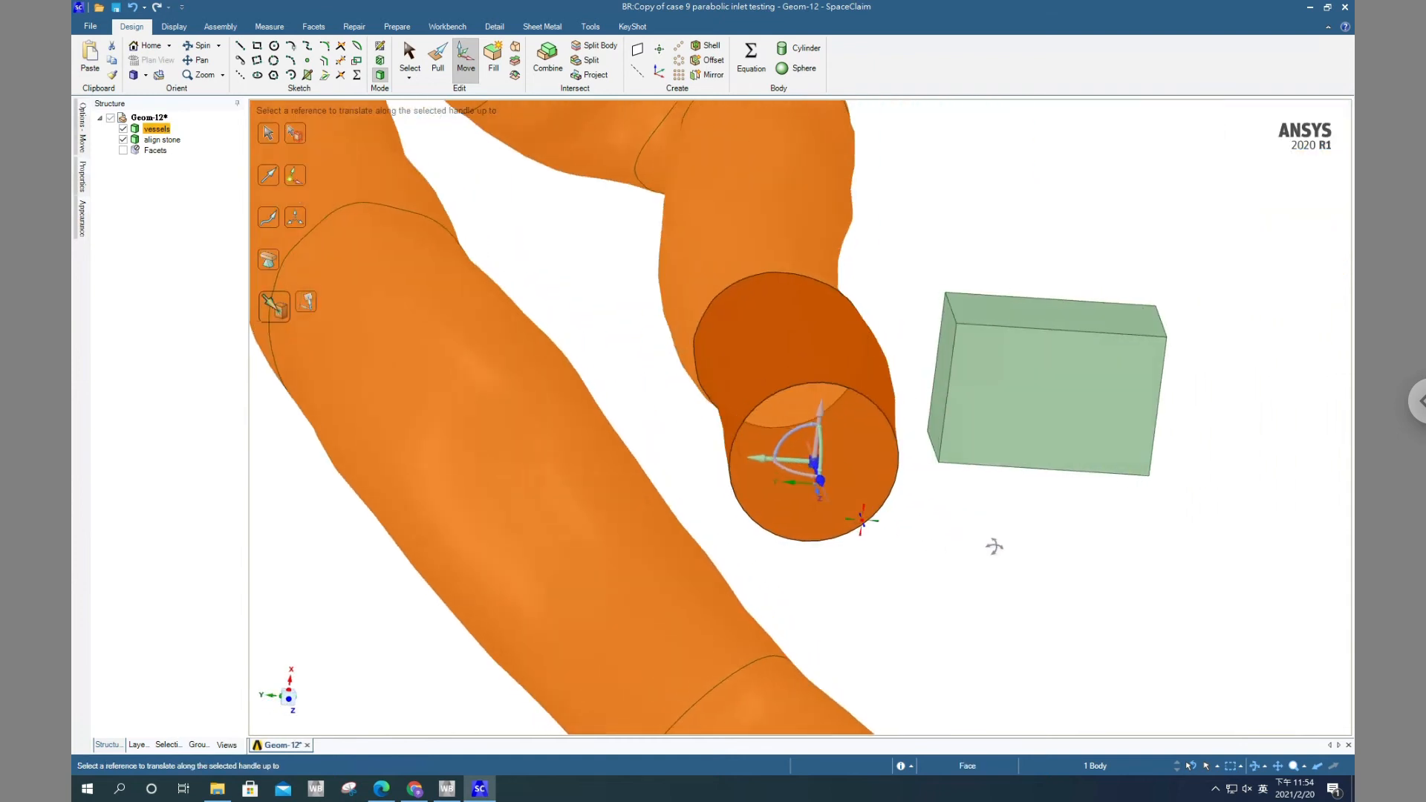
pyautogui.click(791, 481)
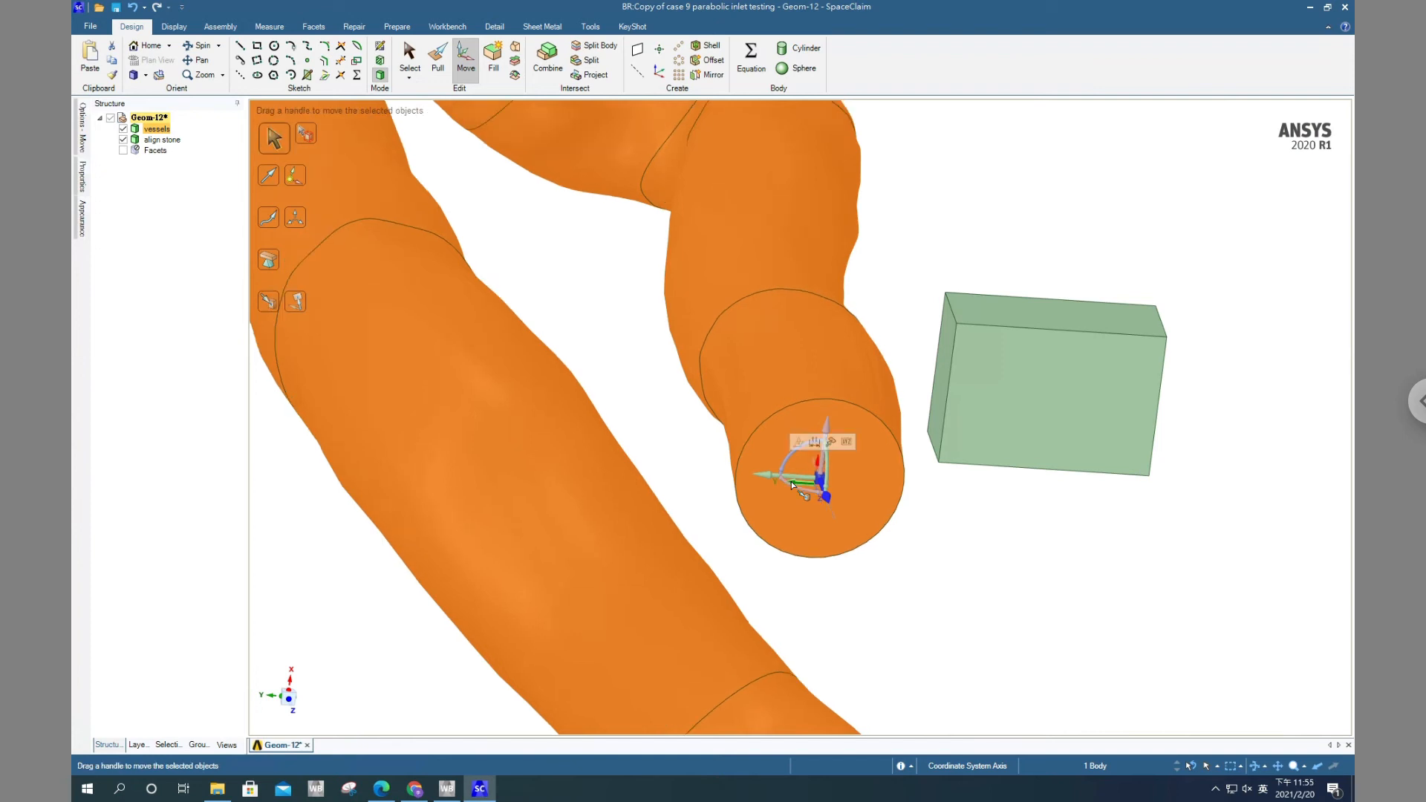
pyautogui.click(1008, 575)
# Examine the inlet face's alignment with the coordinate system origin and Z axis from several angles
pyautogui.moveTo(1009, 560); pyautogui.dragTo(1034, 633, button='middle')
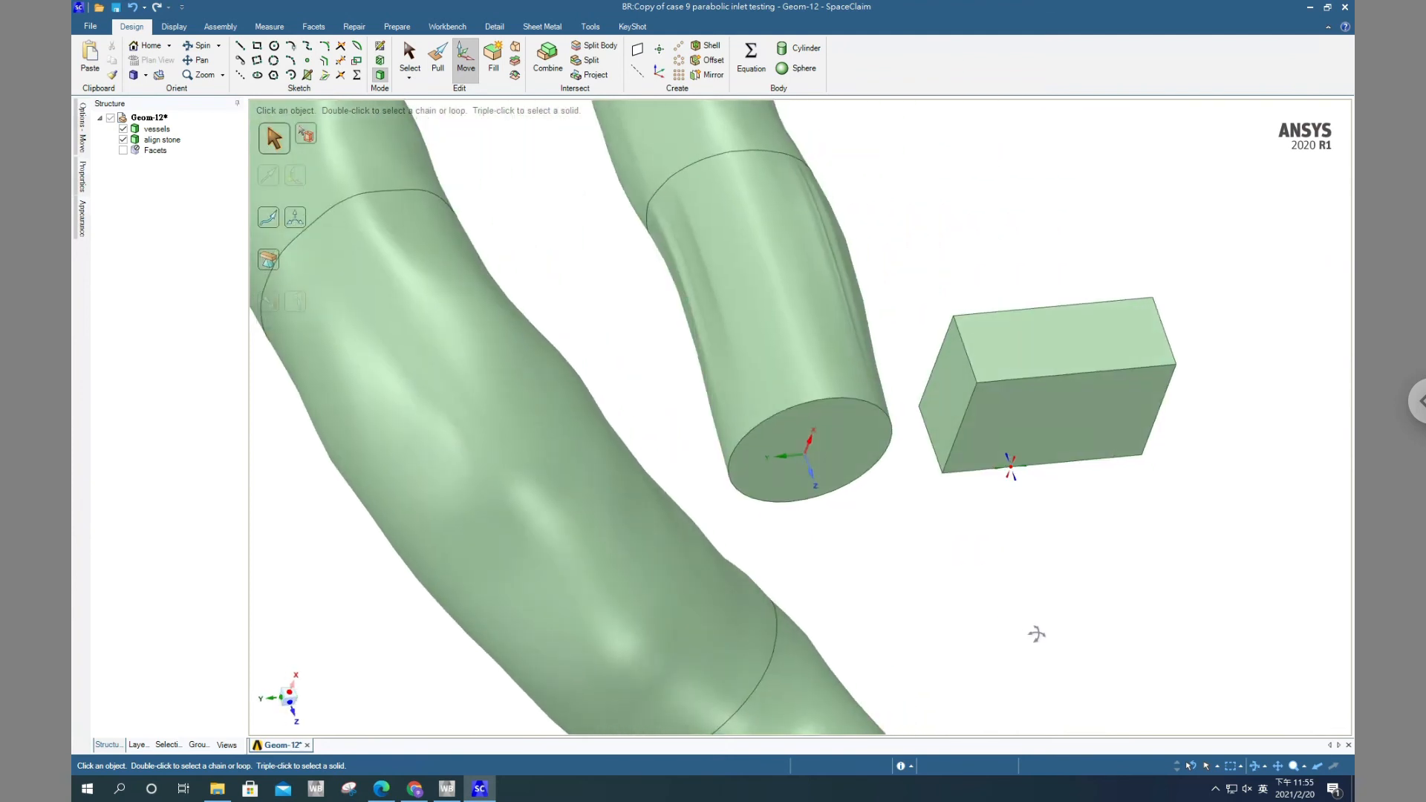
pyautogui.scroll(4, 881, 505)
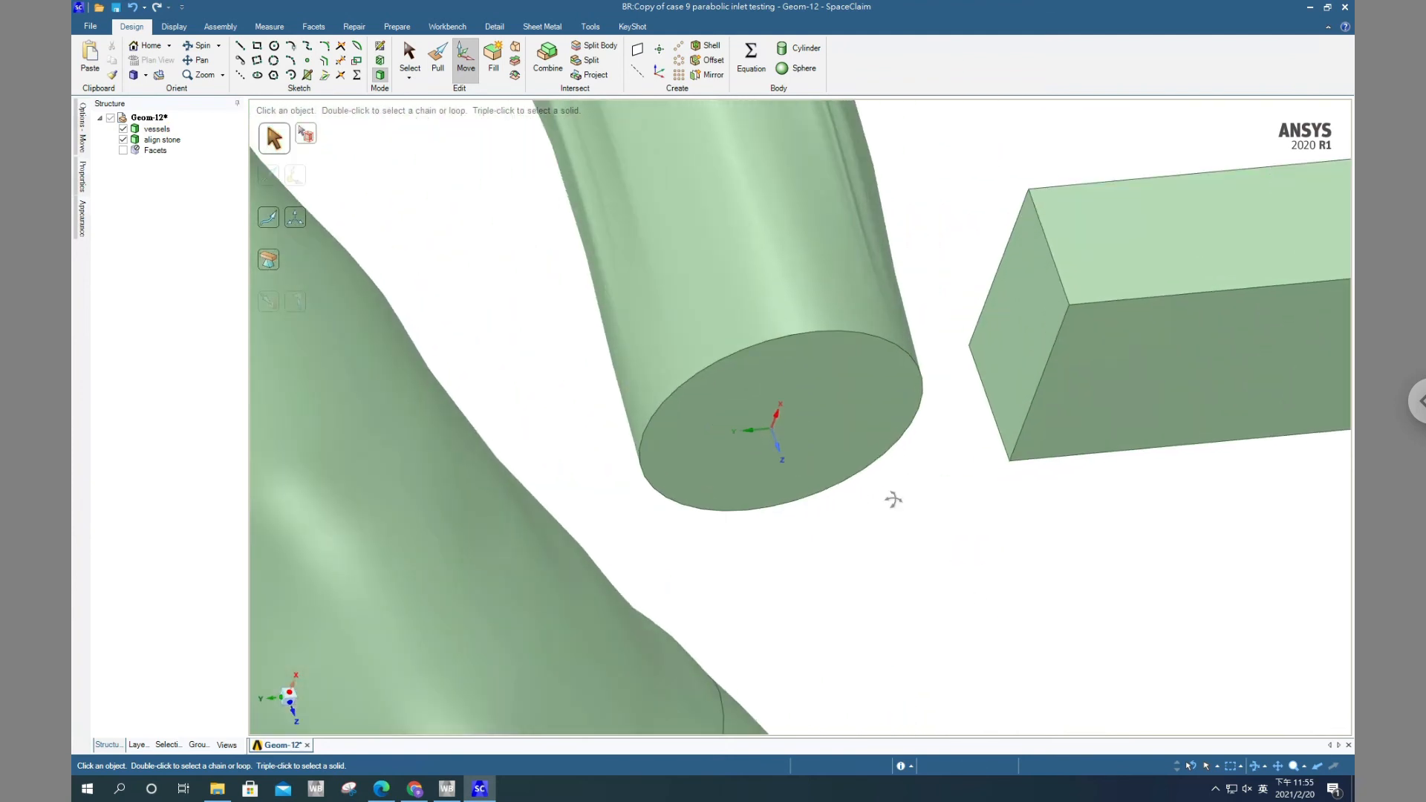
pyautogui.moveTo(901, 567); pyautogui.dragTo(897, 571, button='middle')
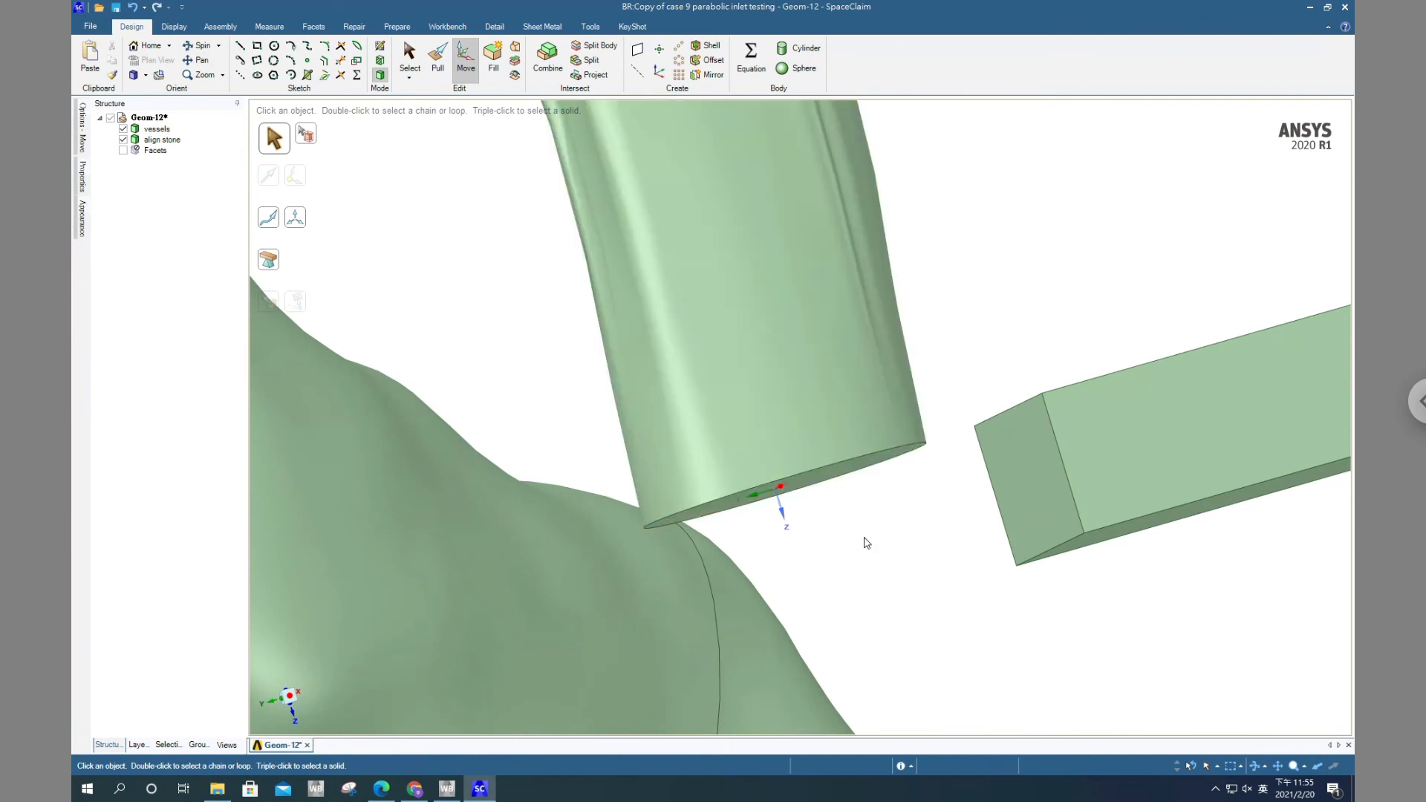
pyautogui.scroll(-4, 865, 542)
pyautogui.moveTo(876, 557); pyautogui.dragTo(791, 473, button='middle')
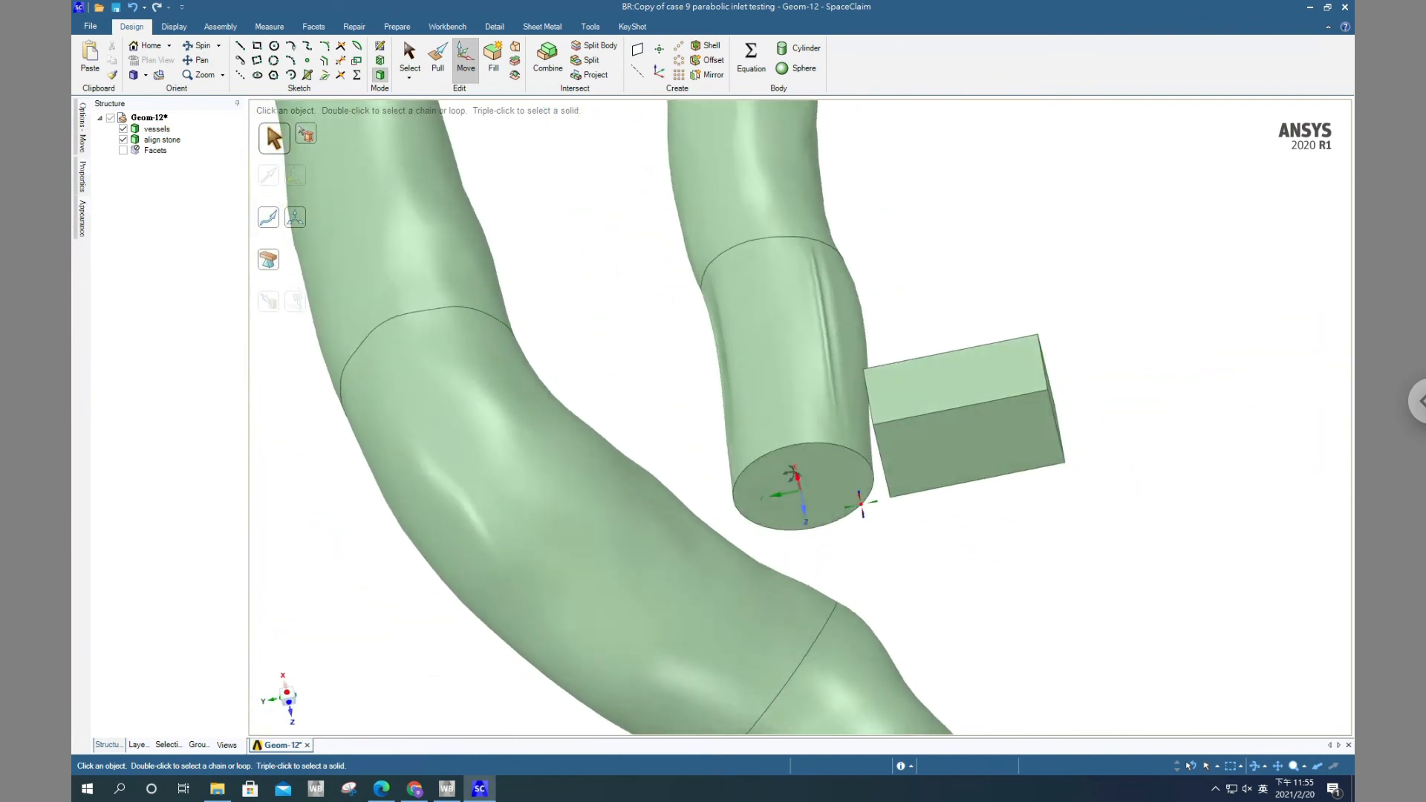
# Select the vessels body for moving and re-anchor the Move handle at the coordinate system origin on the inlet face
pyautogui.moveTo(861, 505); pyautogui.dragTo(853, 500, button='middle')
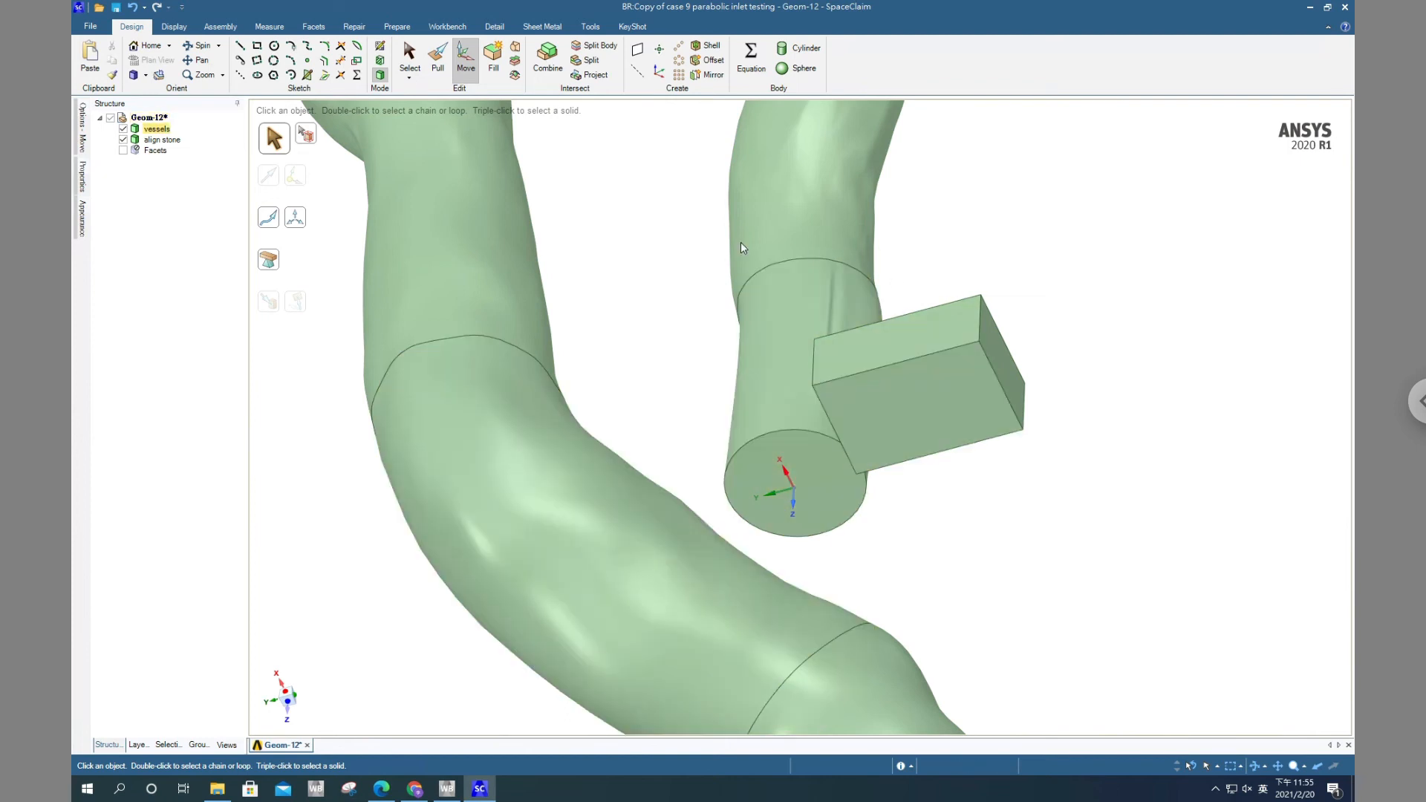
pyautogui.click(165, 132)
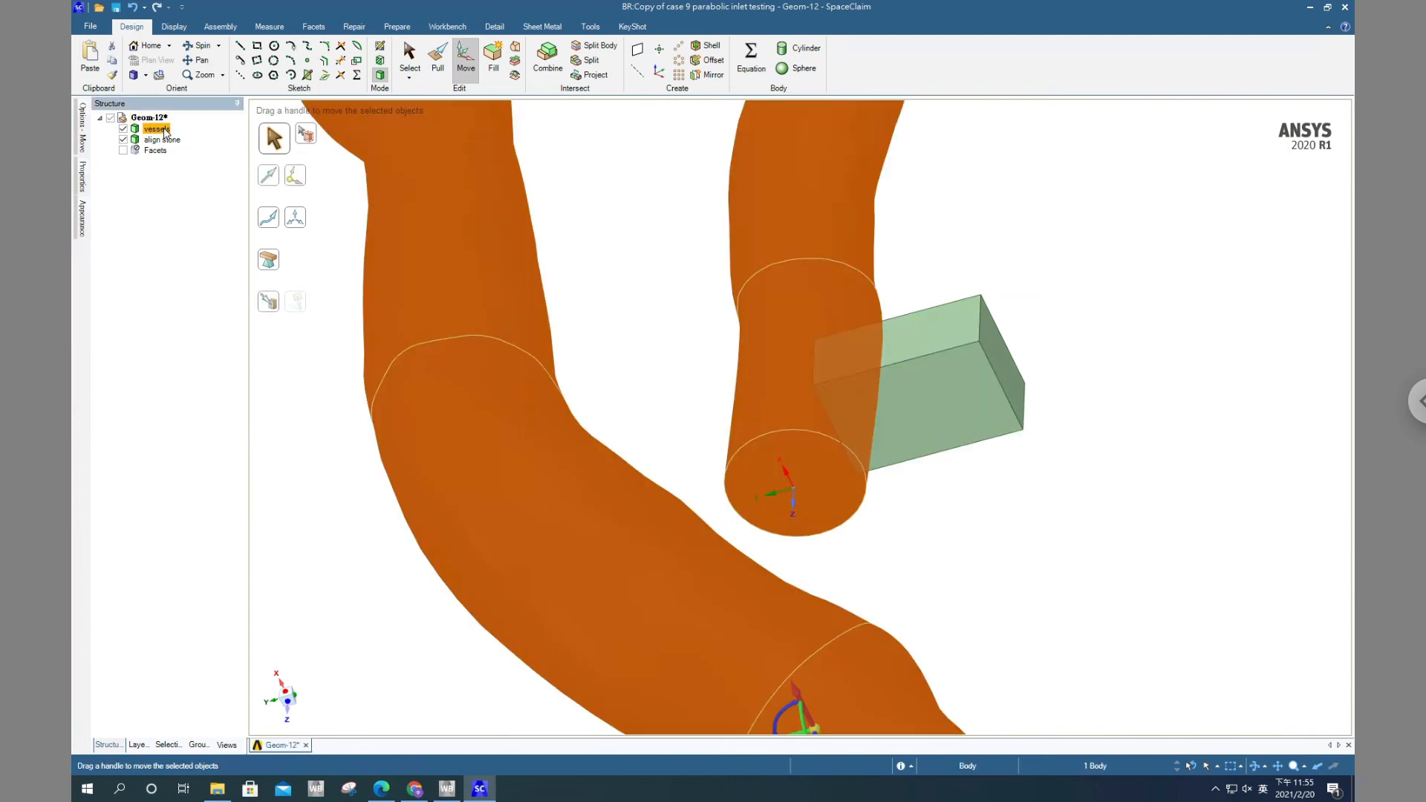
pyautogui.scroll(-3, 927, 542)
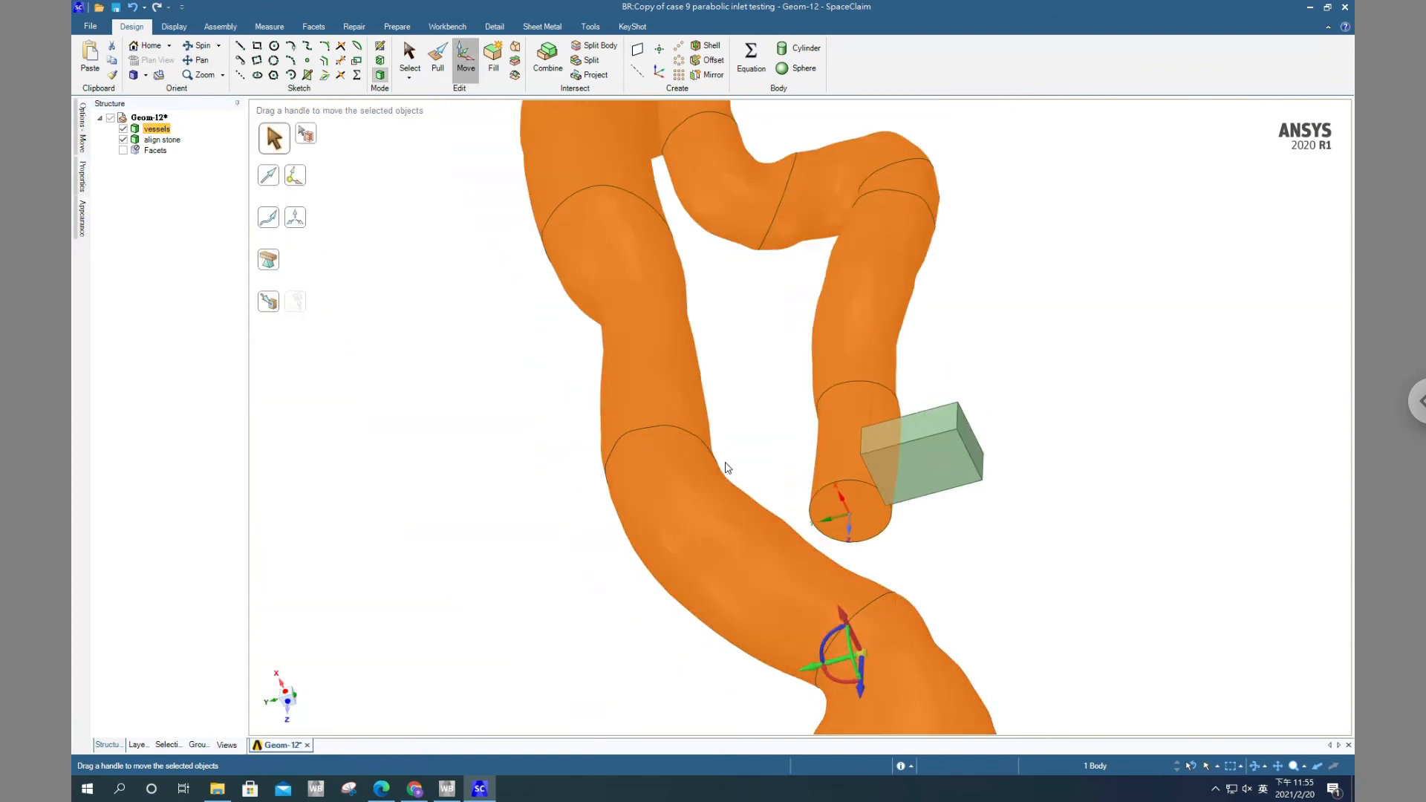
pyautogui.moveTo(866, 625); pyautogui.dragTo(854, 516)
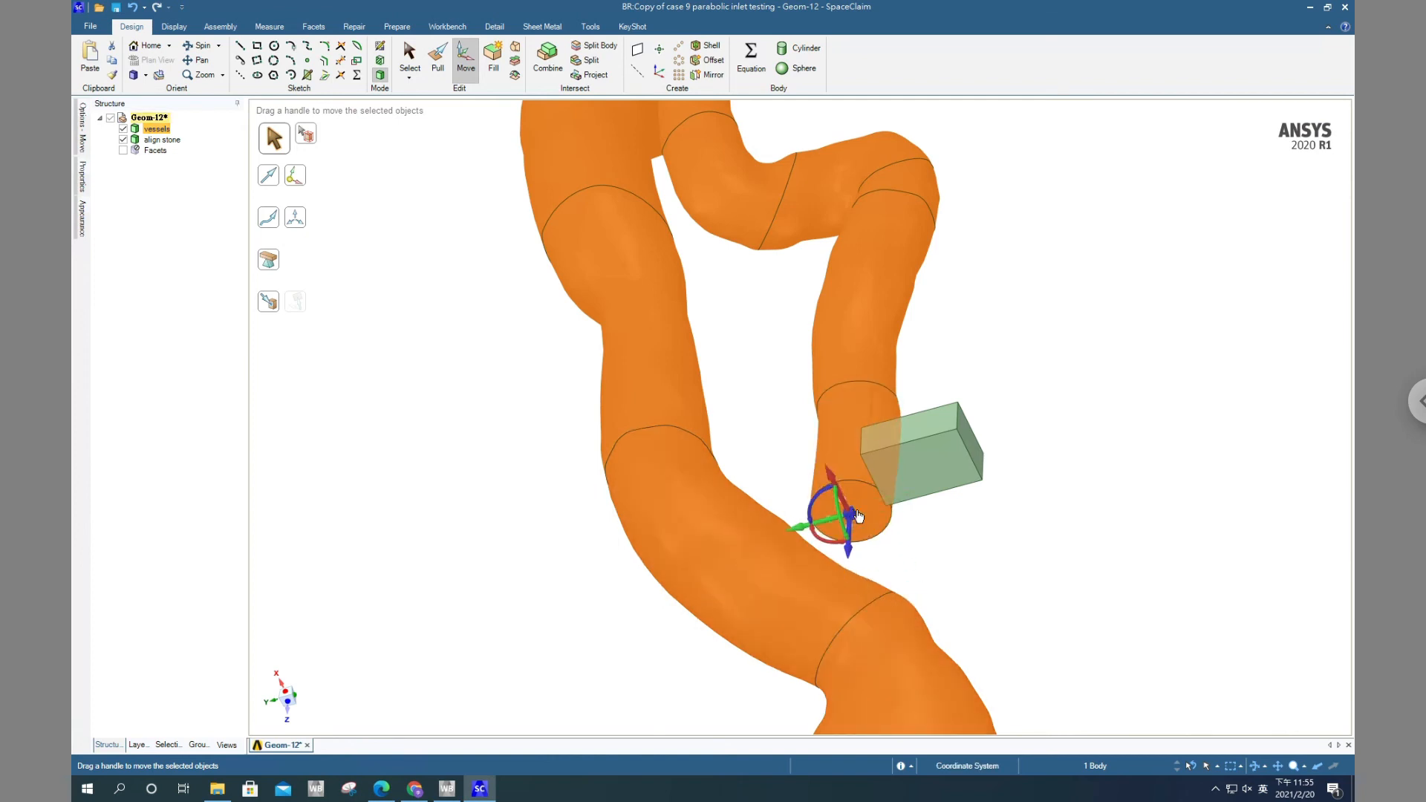
# Rotate the vessels body about the handle's green Y axis so the inlet tube extends along the positive Z direction
pyautogui.scroll(3, 858, 518)
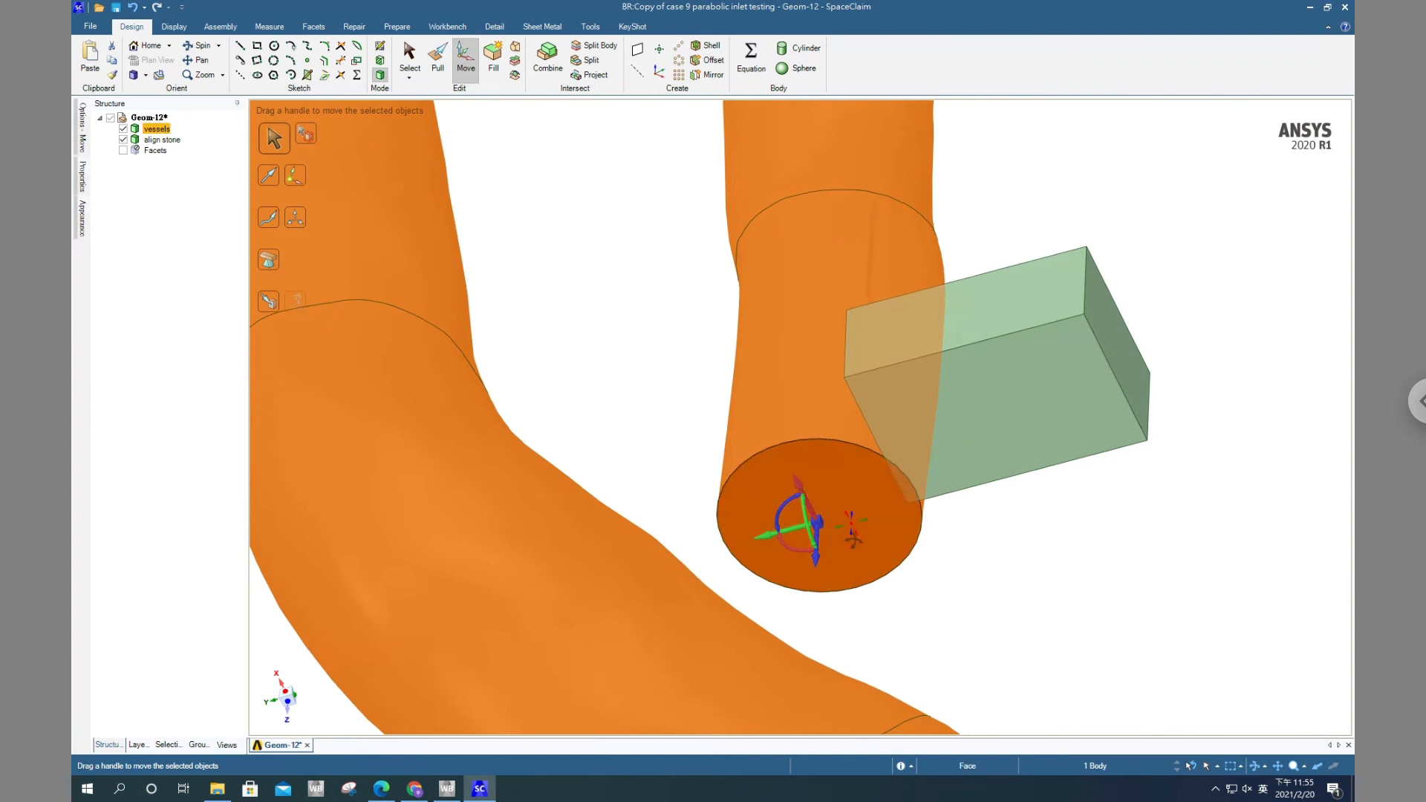
pyautogui.moveTo(808, 518); pyautogui.dragTo(802, 521, button='middle')
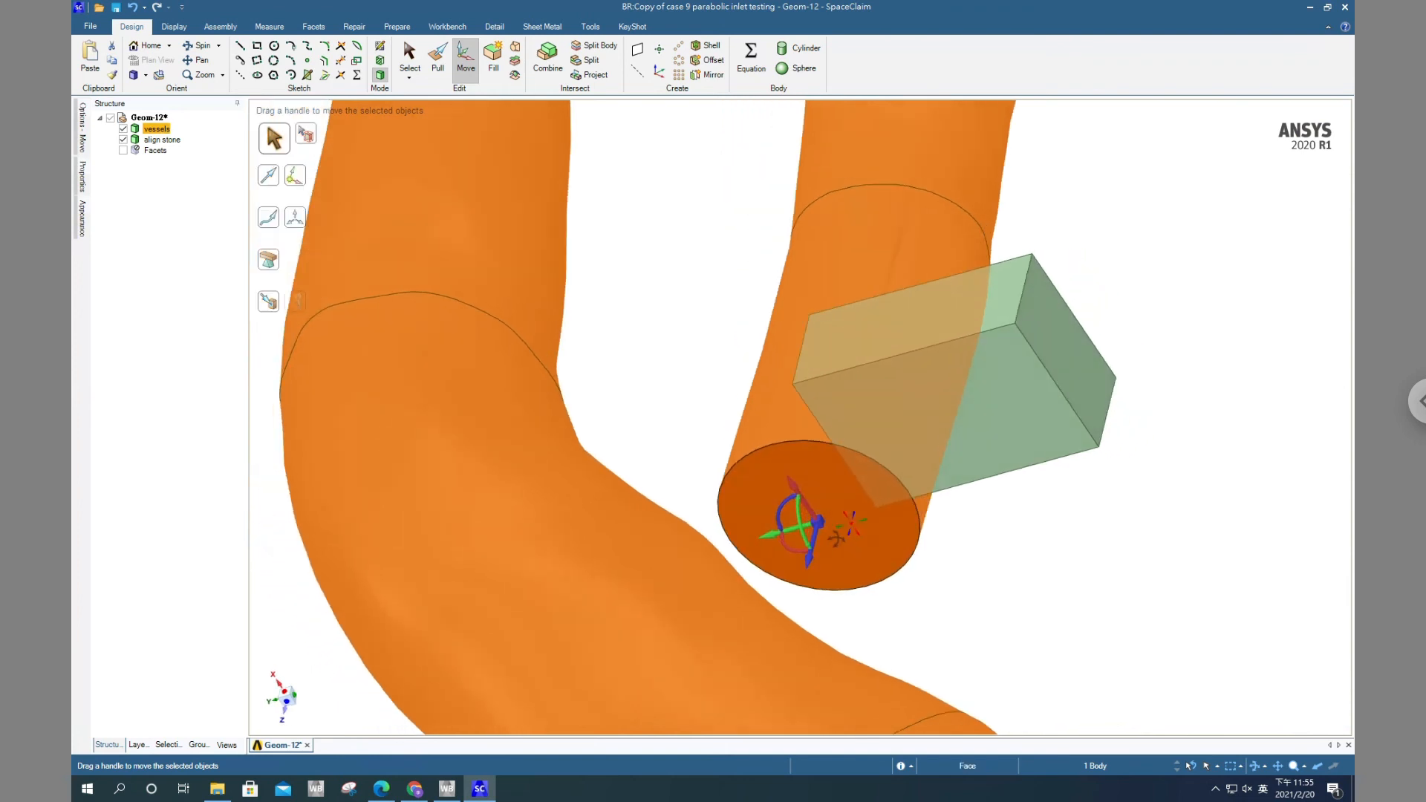
pyautogui.doubleClick(799, 520)
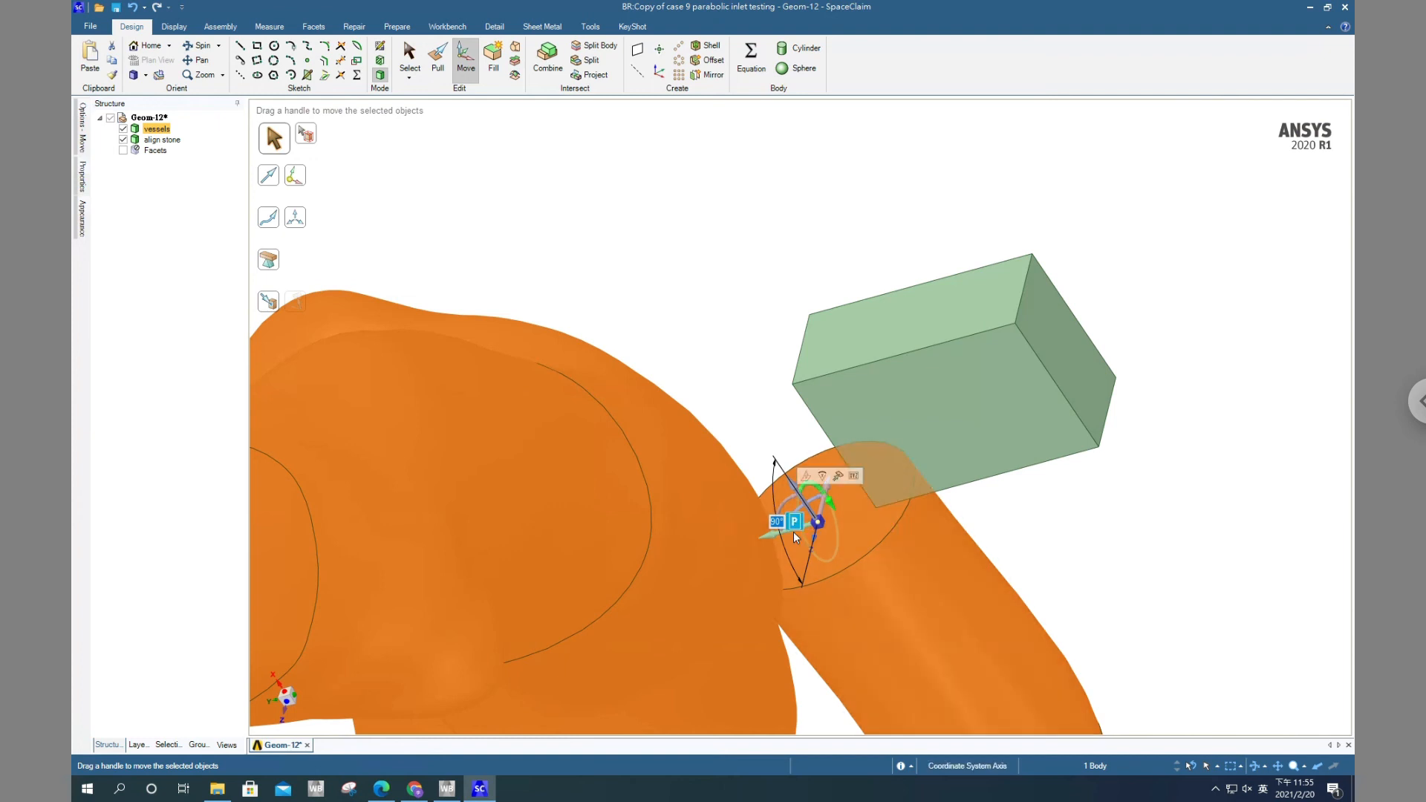
pyautogui.click(821, 490)
pyautogui.click(1145, 644)
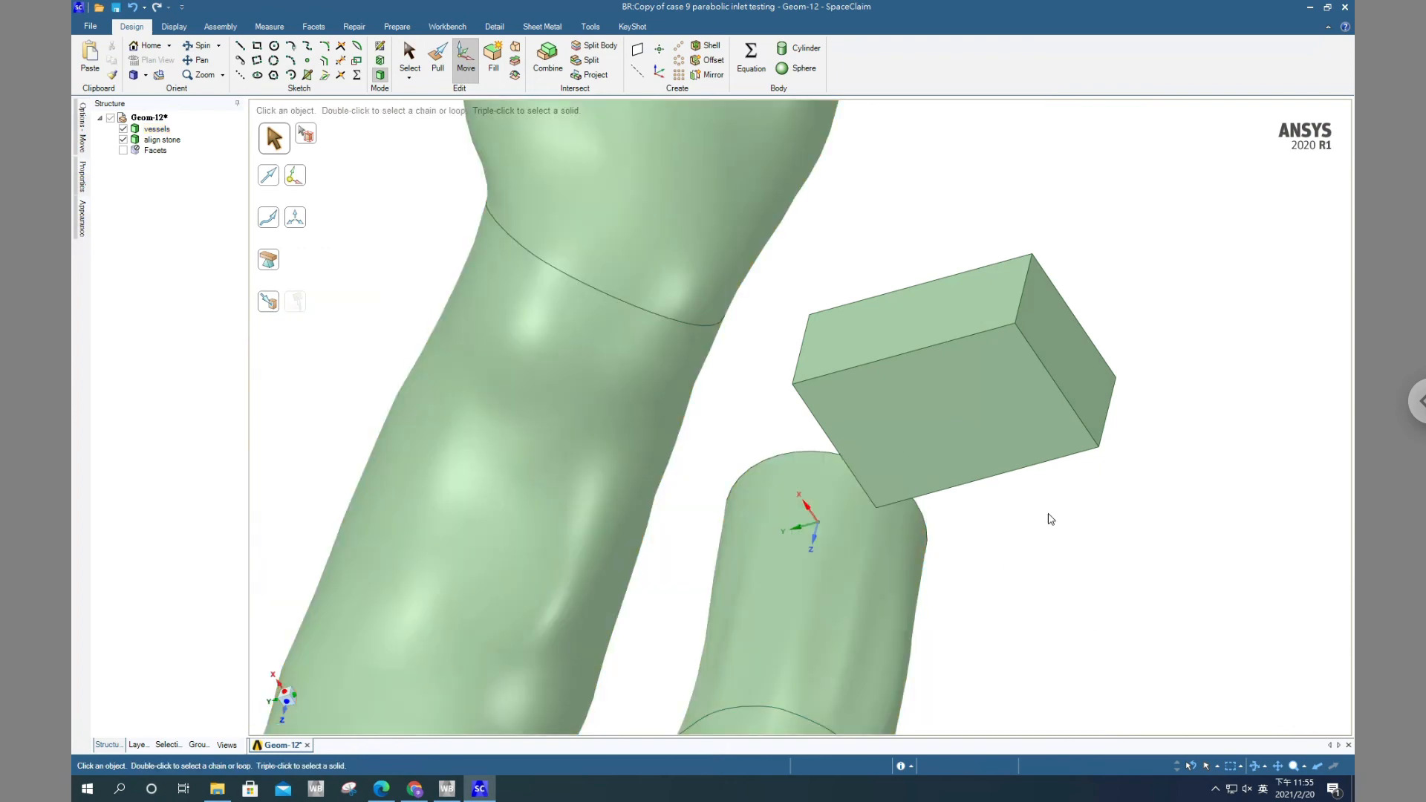
# Examine the flipped inlet tube's orientation relative to the coordinate system origin and Z axis from several angles
pyautogui.moveTo(1034, 465); pyautogui.dragTo(1034, 616, button='middle')
pyautogui.scroll(4, 947, 147)
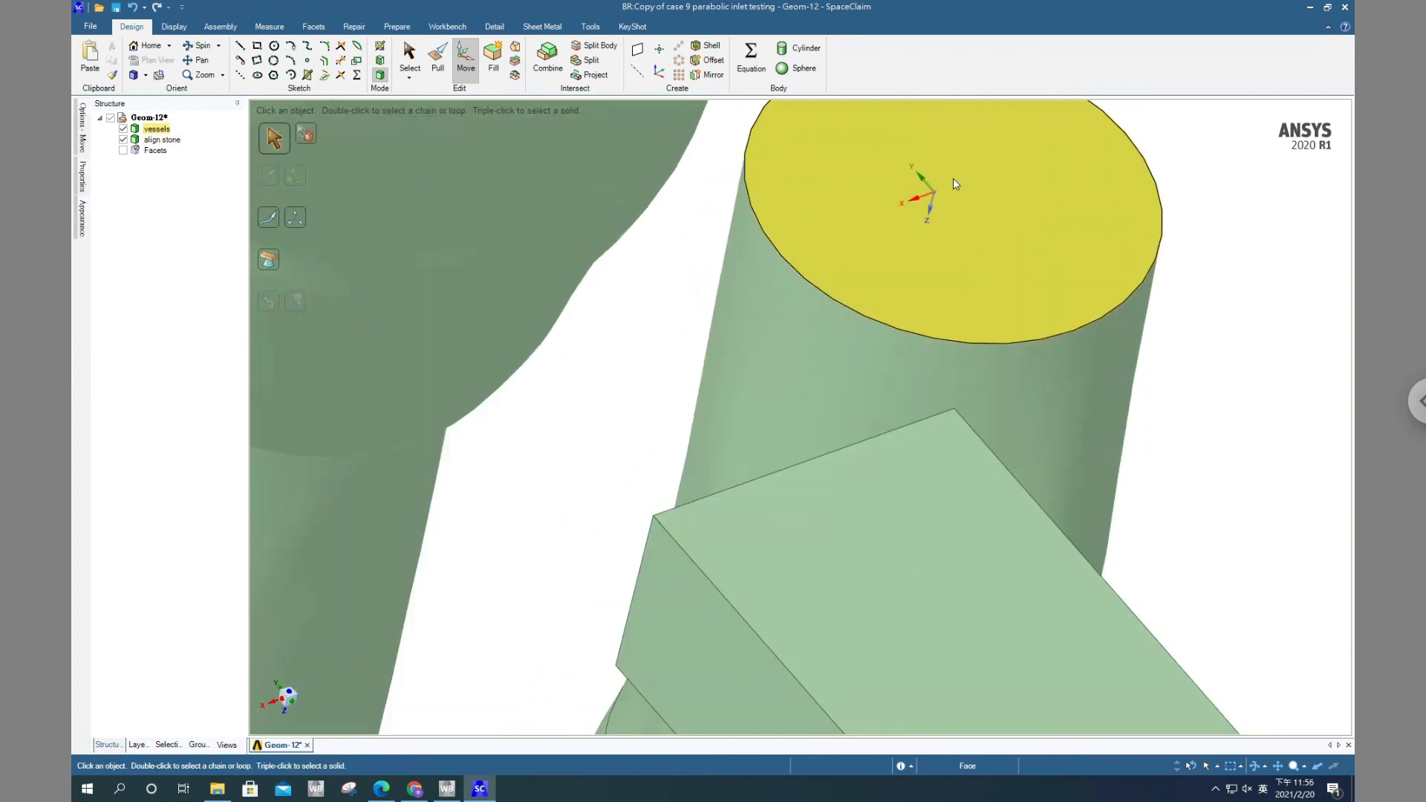
pyautogui.moveTo(1150, 307); pyautogui.dragTo(1114, 236, button='middle')
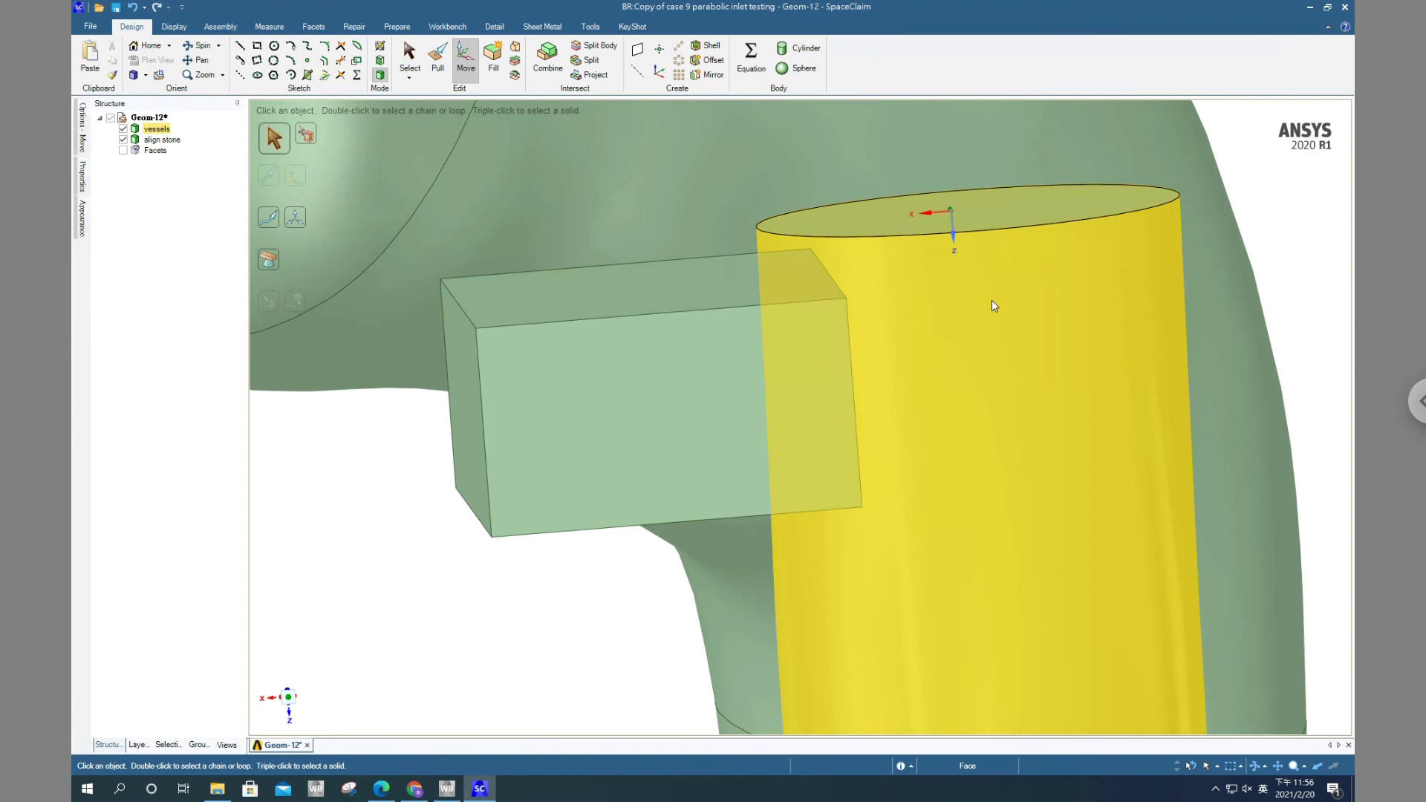
pyautogui.scroll(2, 994, 305)
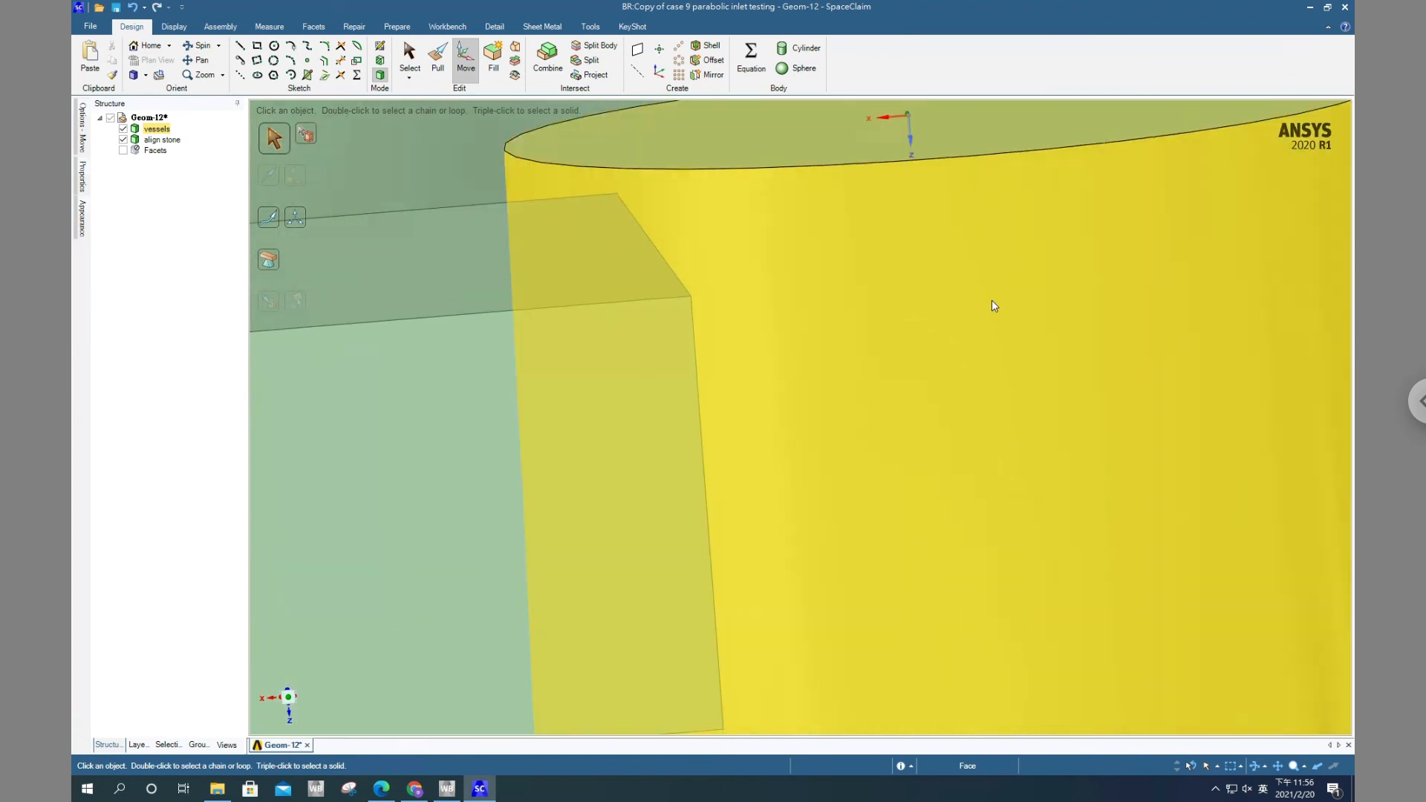
pyautogui.scroll(-6, 995, 305)
pyautogui.scroll(-2, 570, 277)
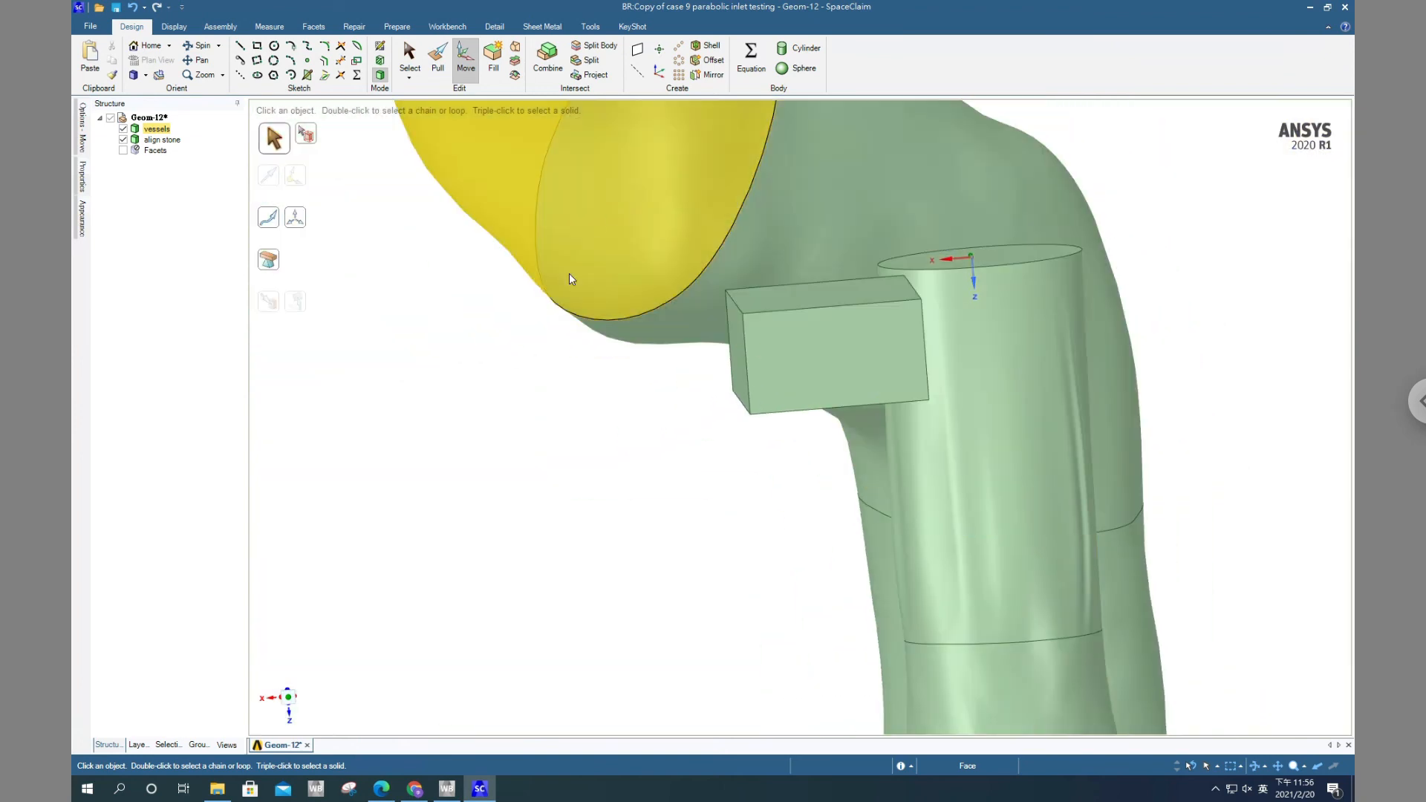
pyautogui.scroll(-2, 493, 414)
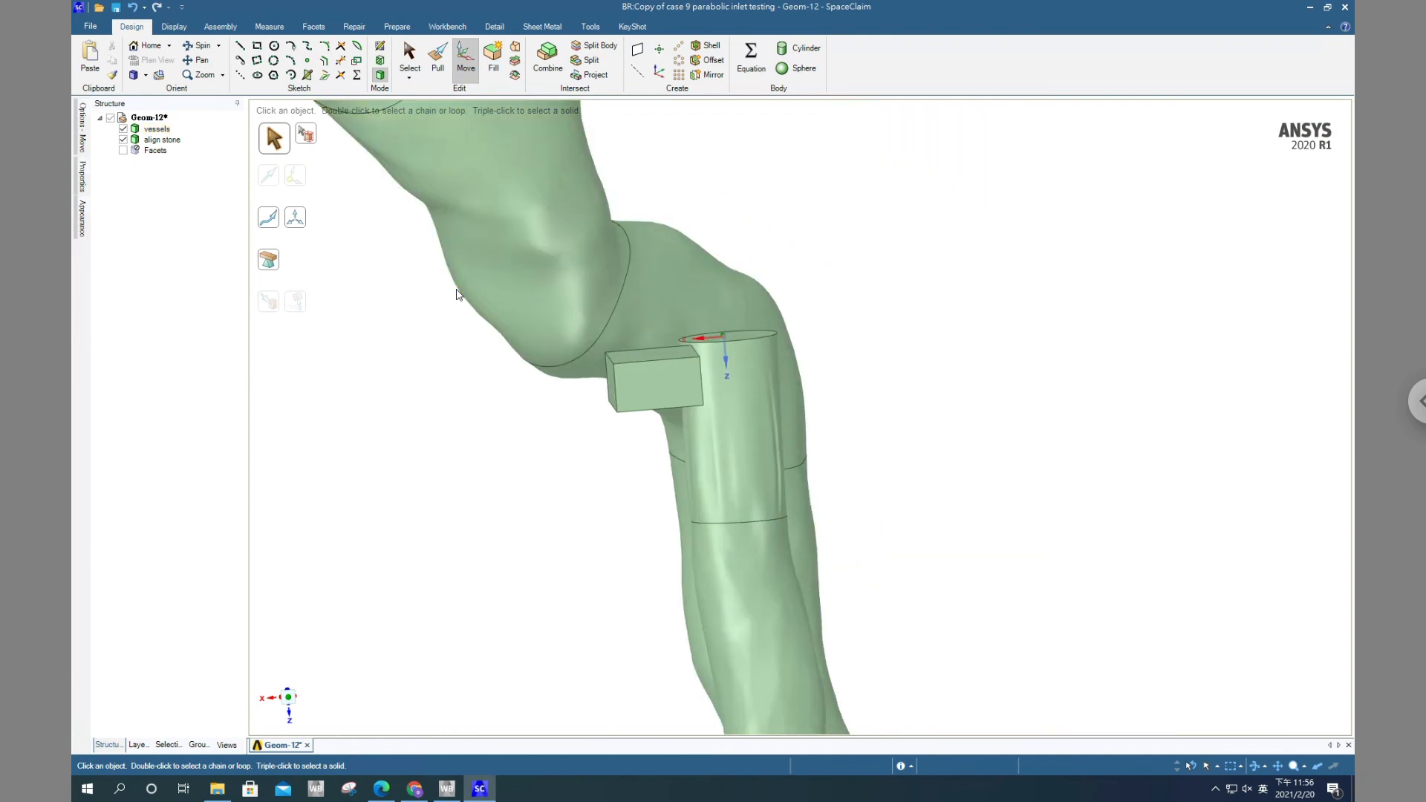
pyautogui.moveTo(458, 291); pyautogui.dragTo(459, 316, button='middle')
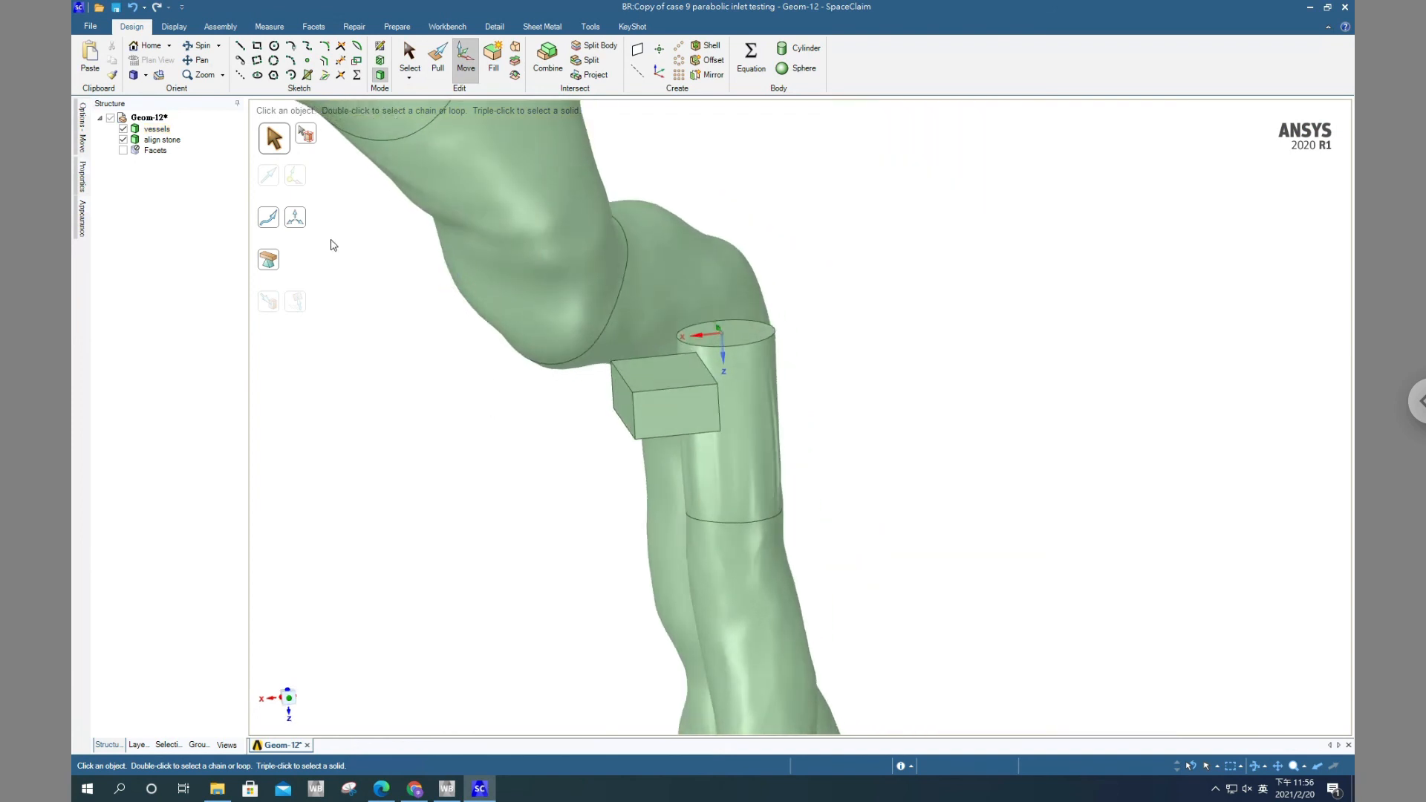
# Delete the align stone helper block from the model
pyautogui.click(162, 139)
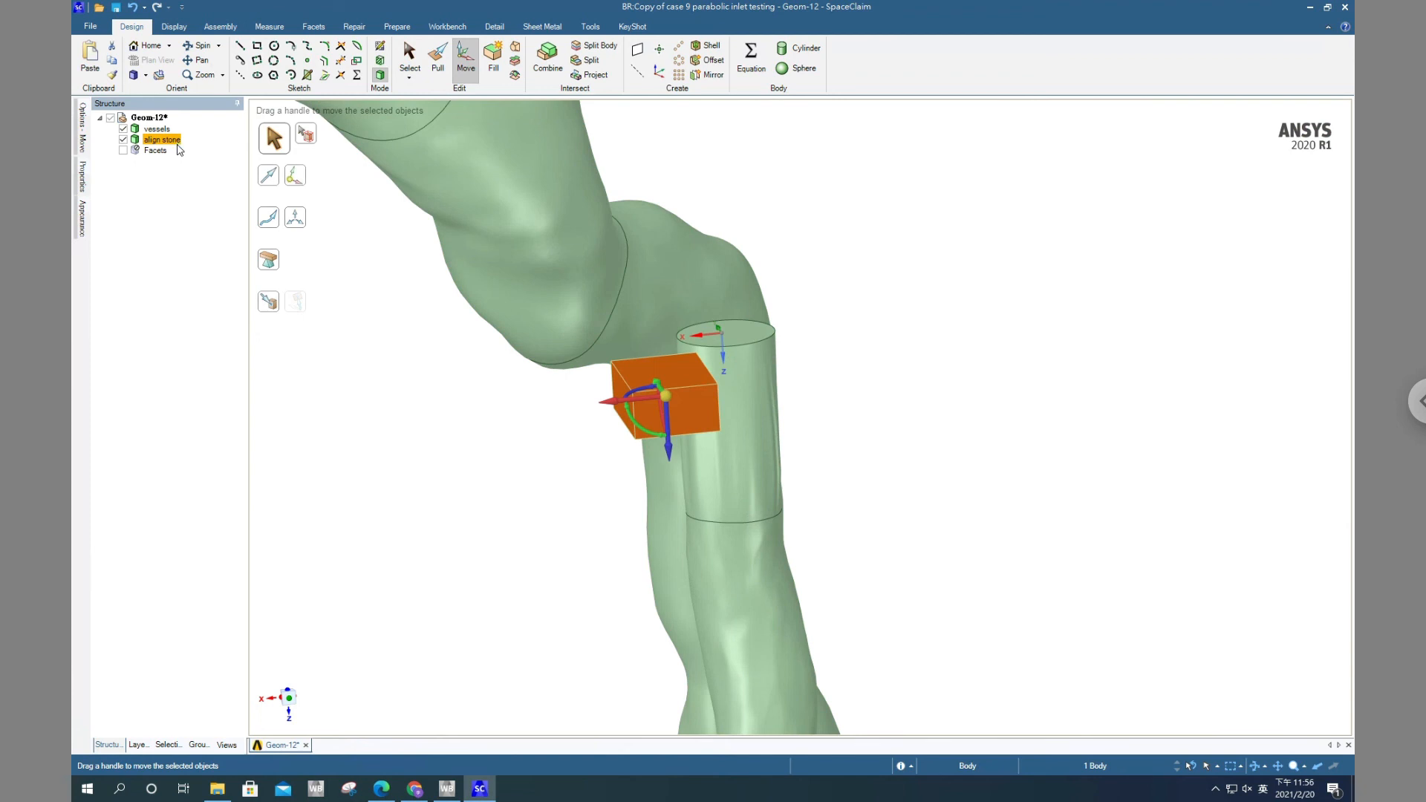
pyautogui.rightClick(160, 140)
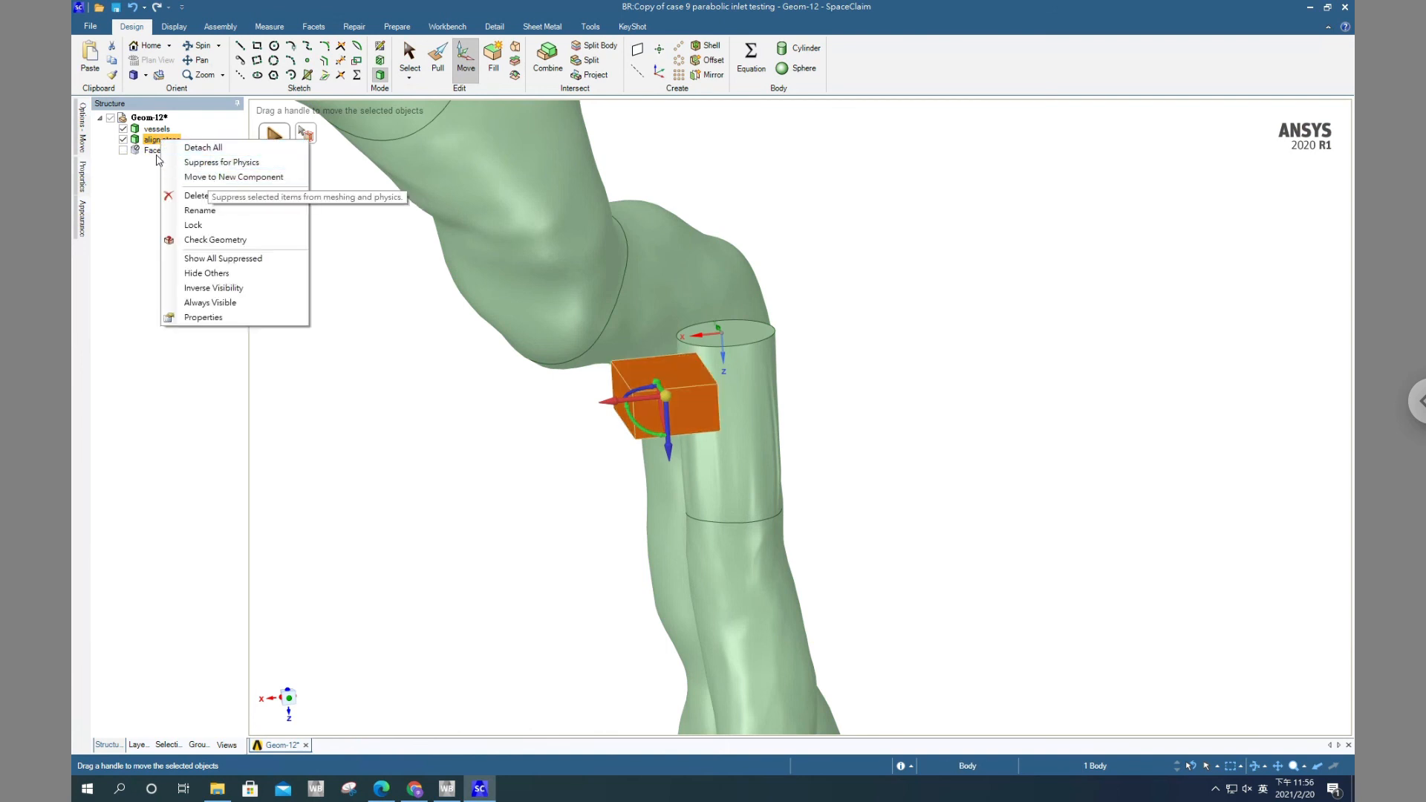
pyautogui.click(116, 182)
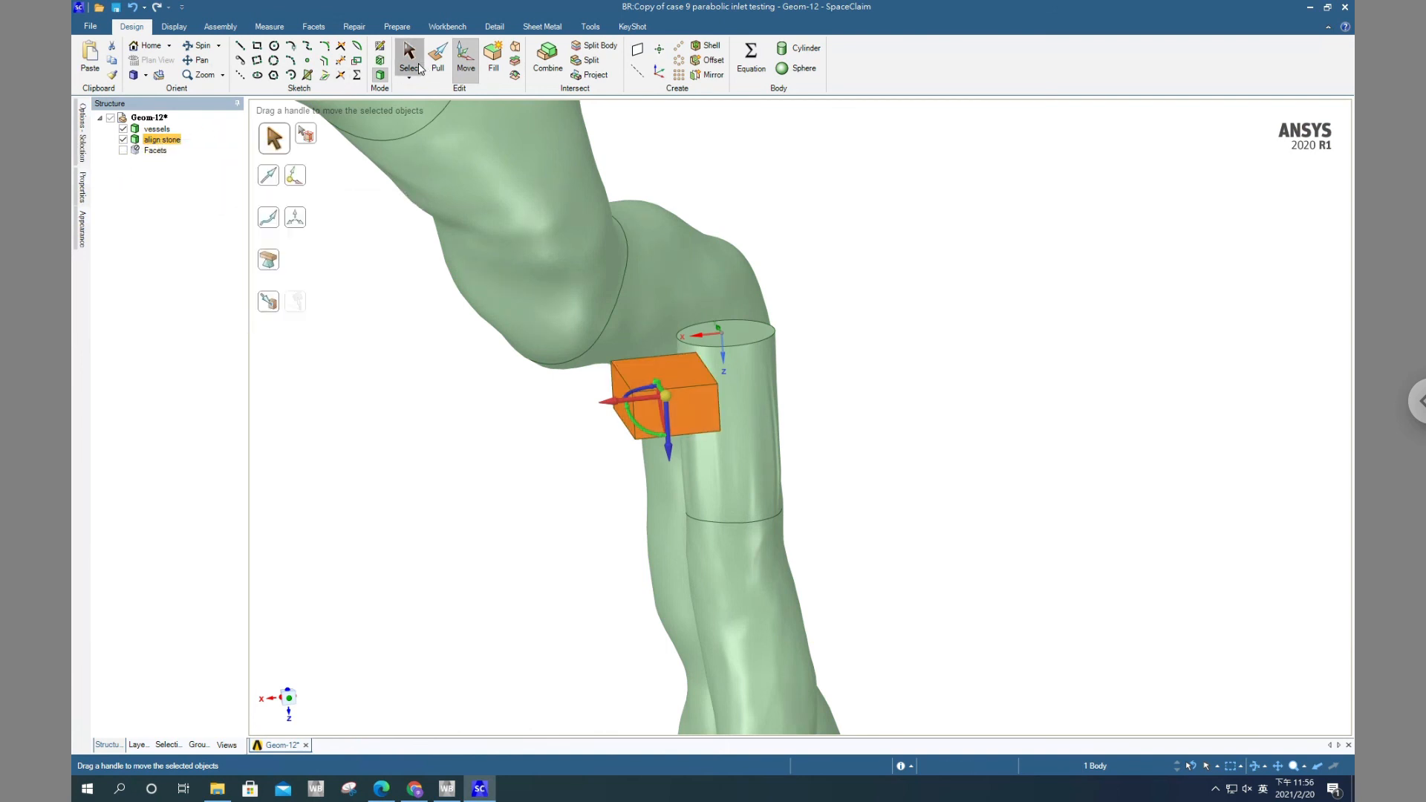
pyautogui.click(409, 56)
pyautogui.click(168, 142)
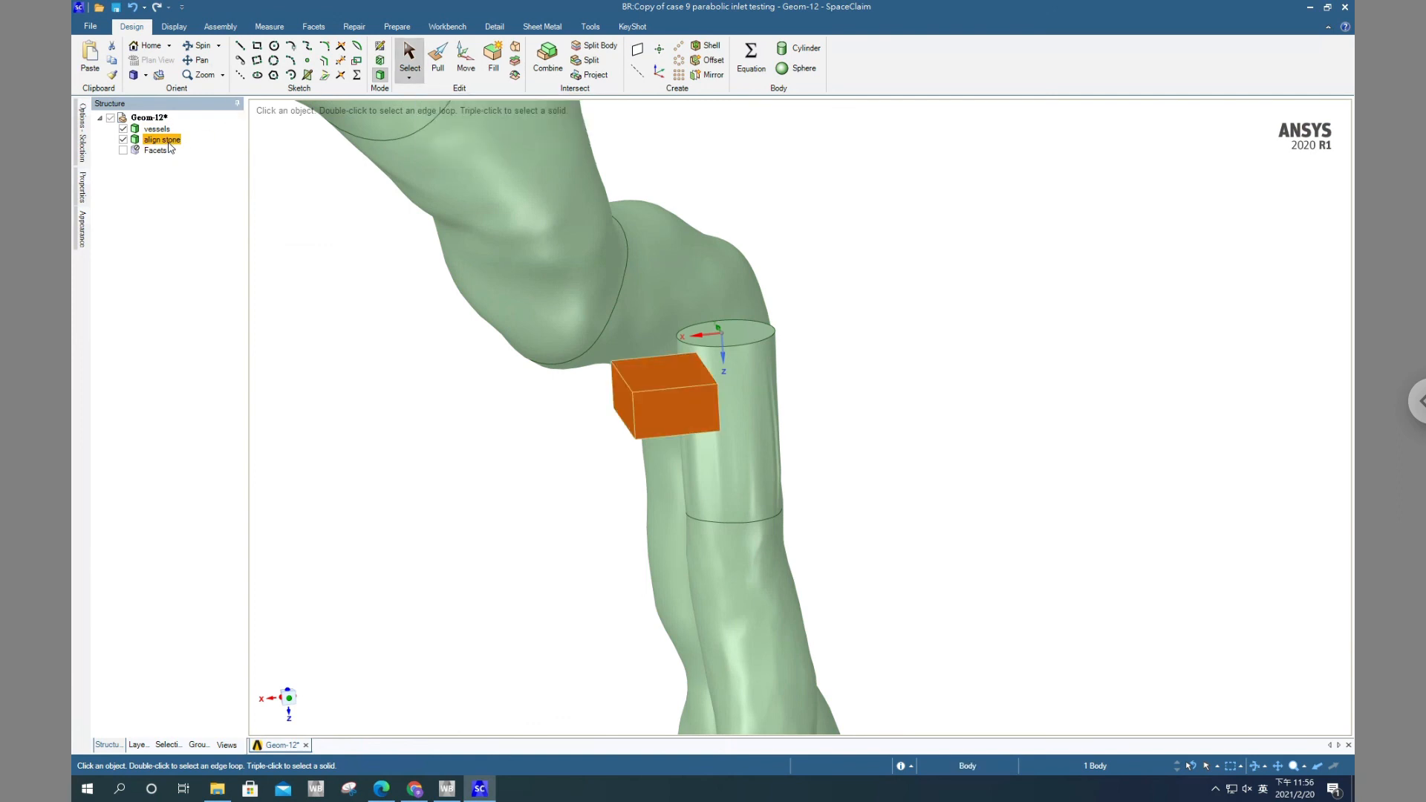
pyautogui.press('Delete')
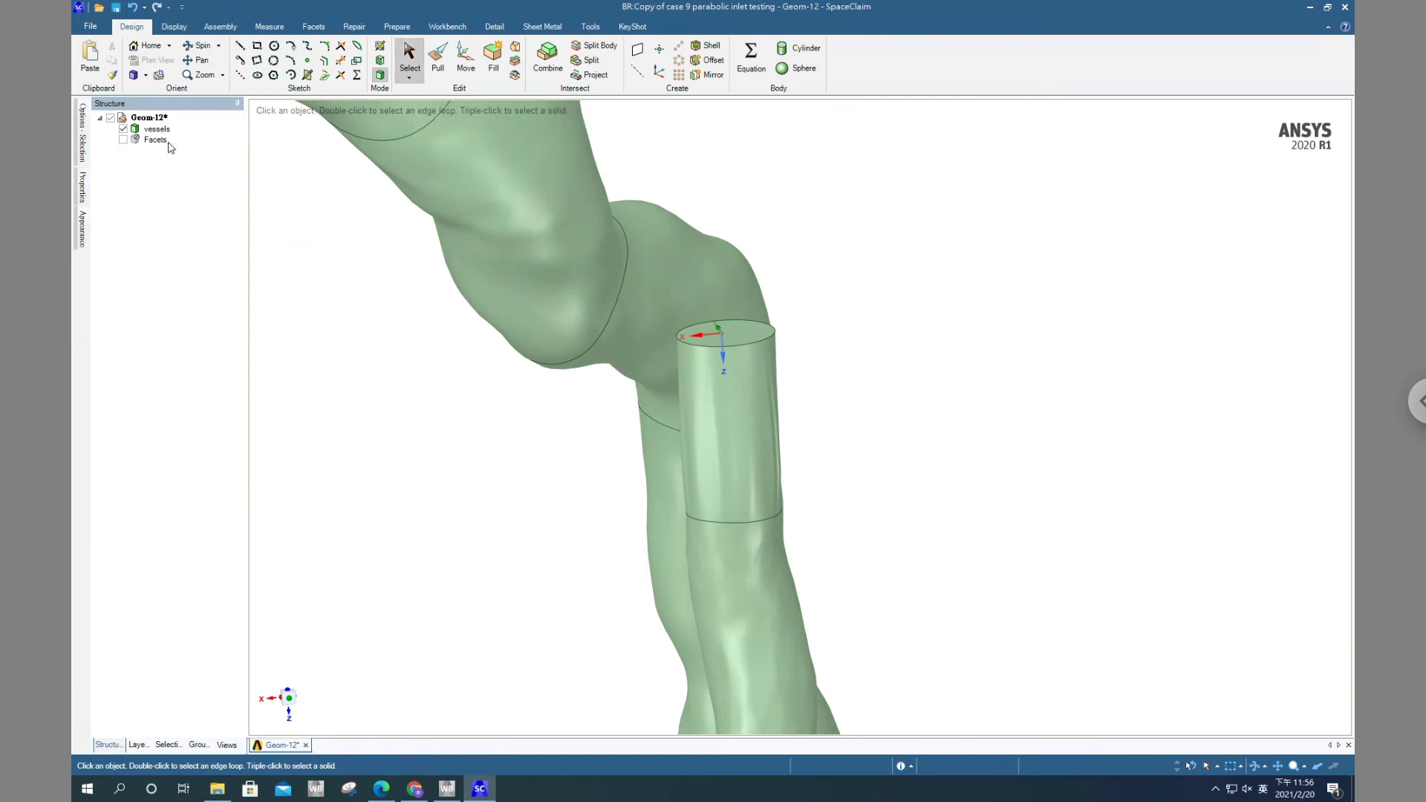
pyautogui.click(395, 286)
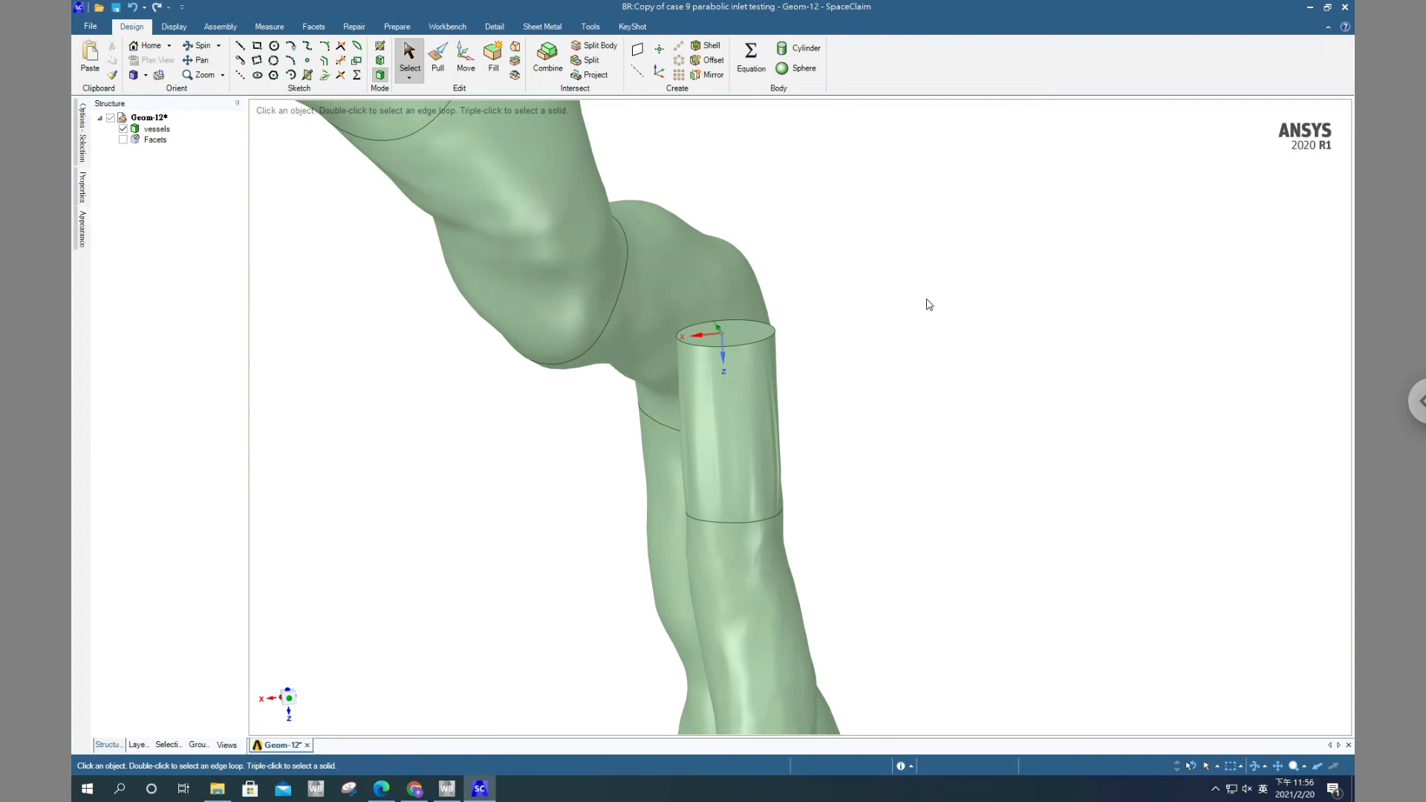
# Inspect the whole vessels model and how its inlet sits on the coordinate system's Z axis
pyautogui.scroll(3, 916, 321)
pyautogui.scroll(-6, 913, 309)
pyautogui.moveTo(948, 309)
pyautogui.mouseDown(button='middle')
pyautogui.moveTo(939, 347)
pyautogui.moveTo(784, 470)
pyautogui.mouseUp(button='middle')
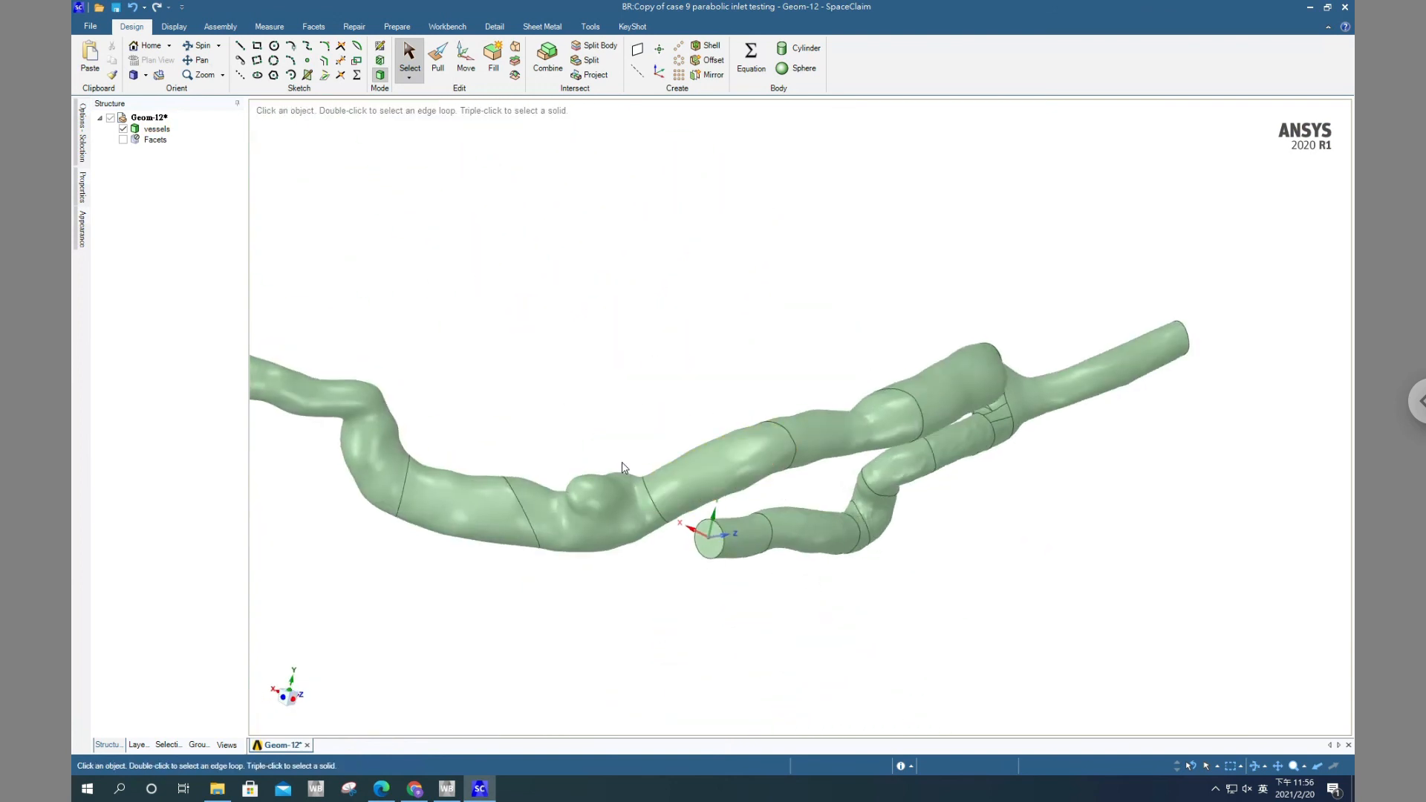
pyautogui.moveTo(717, 564); pyautogui.dragTo(826, 548, button='middle')
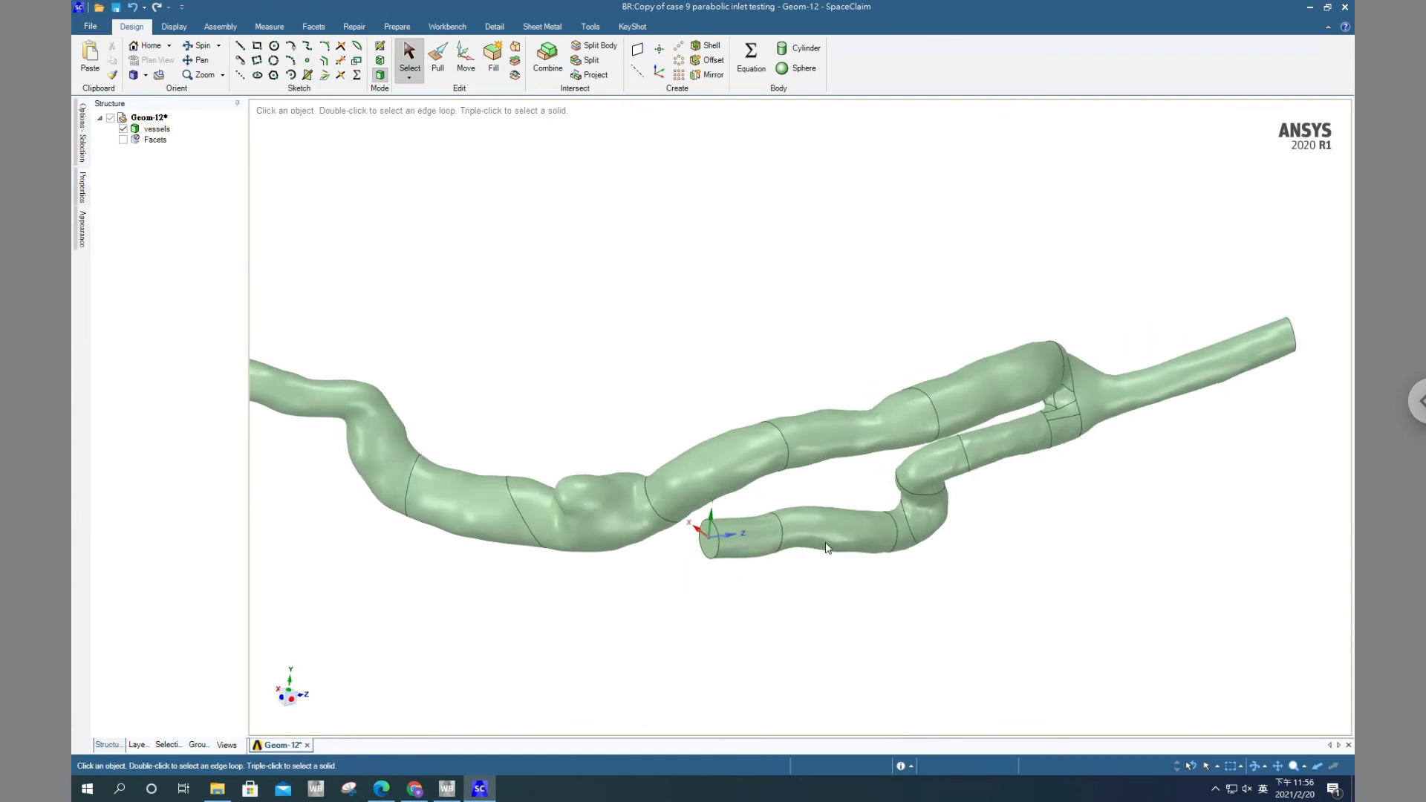